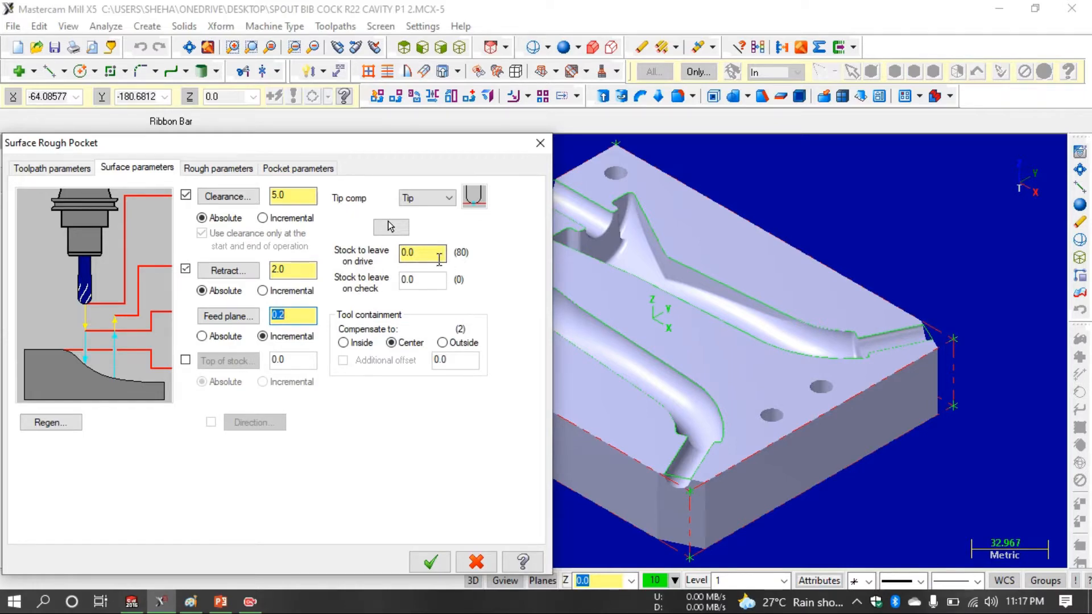
- Enter the stock to leave on the drive surfaces in the rough pocket surface parameters
{"action": "left_click", "coordinate": [435, 253]}
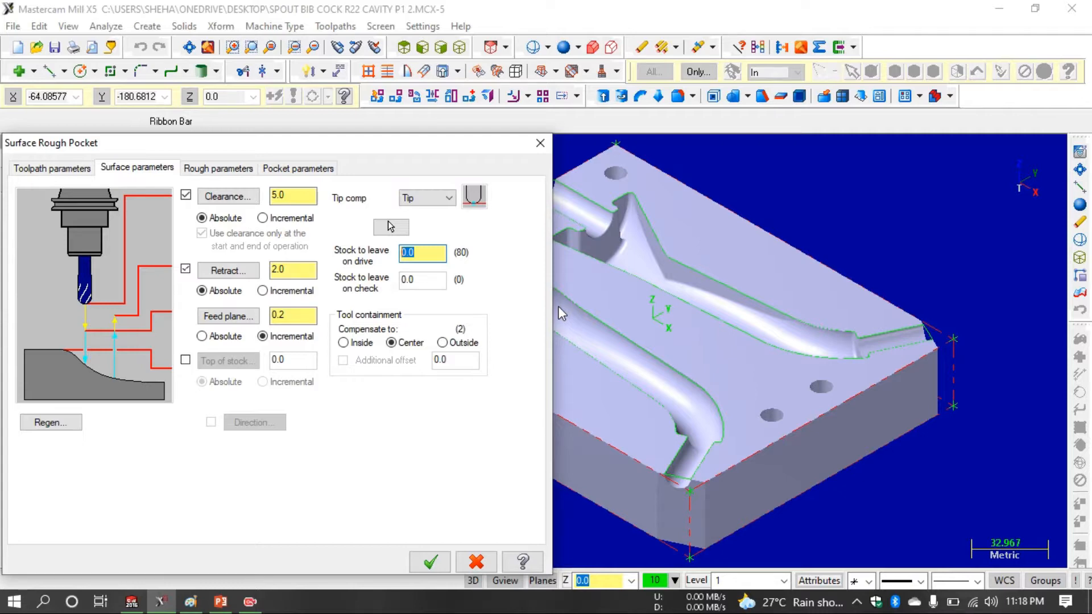
{"action": "type", "text": "0."}
{"action": "key", "text": "Return"}
- Refine the rough pocket's total tolerance by setting the toolpath surface quality to Better and accept the refinement
{"action": "left_click", "coordinate": [233, 169]}
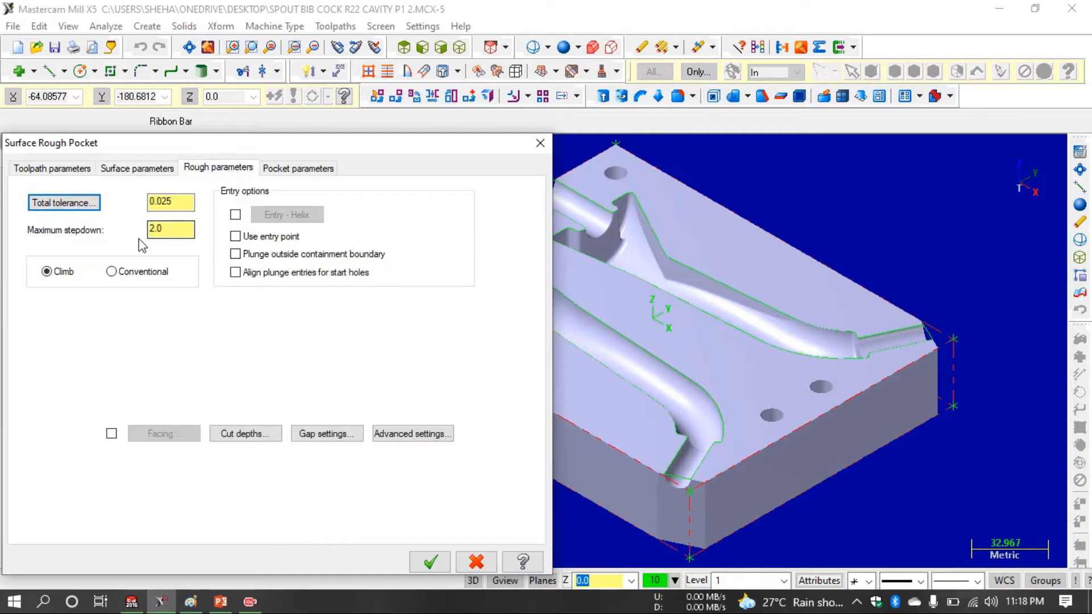
{"action": "left_click", "coordinate": [64, 203]}
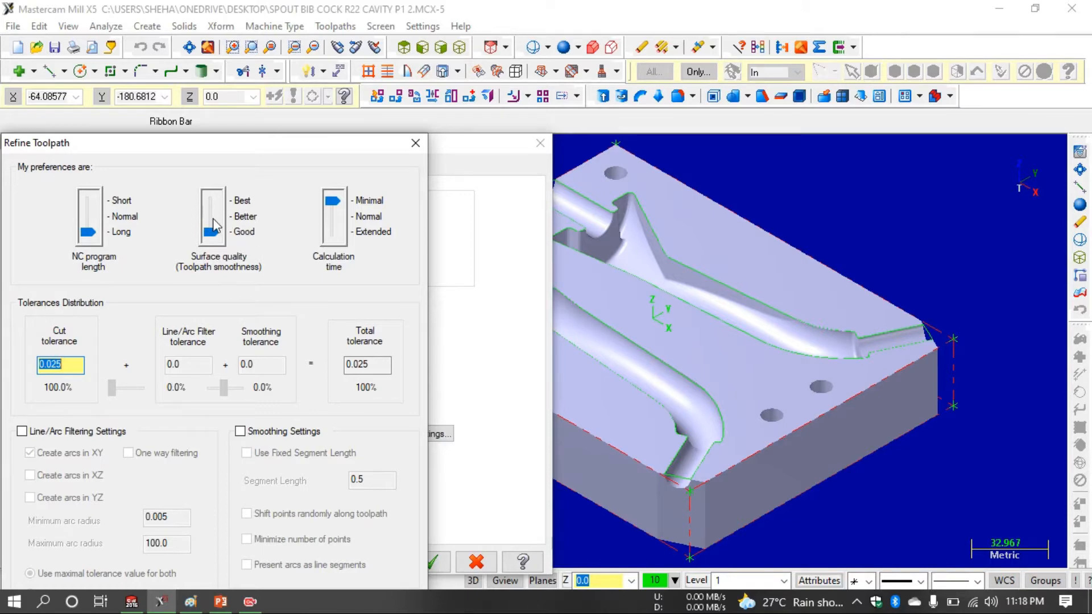
{"action": "left_click_drag", "start_coordinate": [215, 224], "coordinate": [214, 217]}
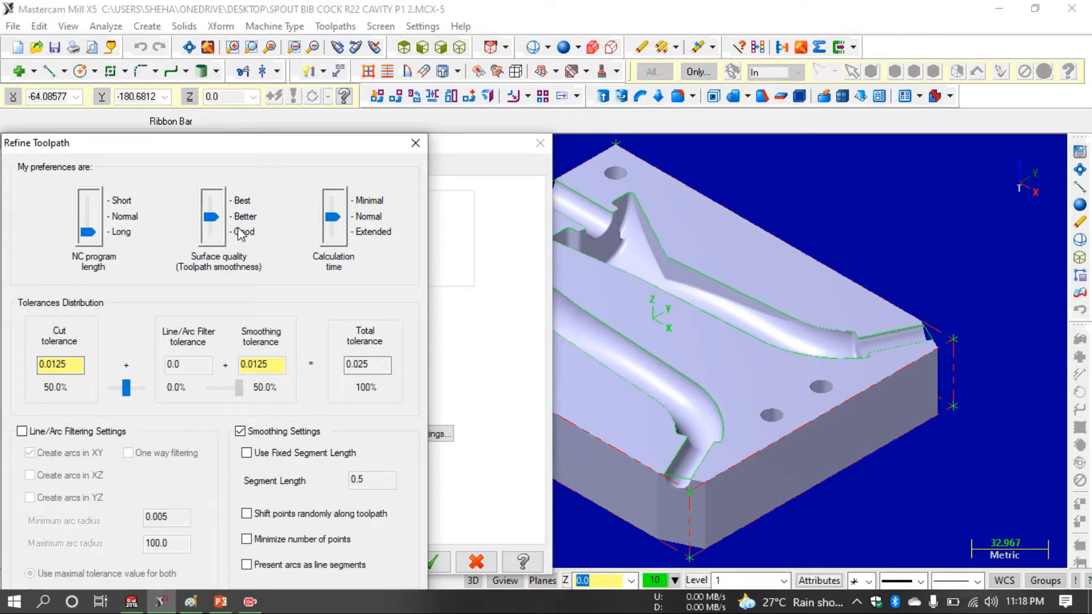
{"action": "left_click_drag", "start_coordinate": [317, 145], "coordinate": [304, 72]}
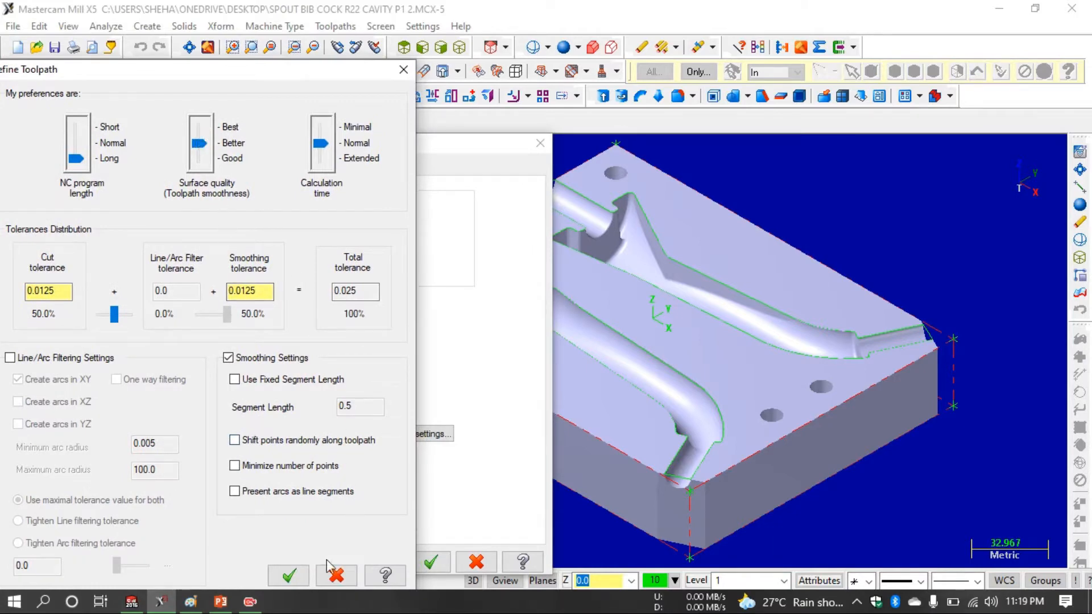
{"action": "left_click", "coordinate": [288, 575]}
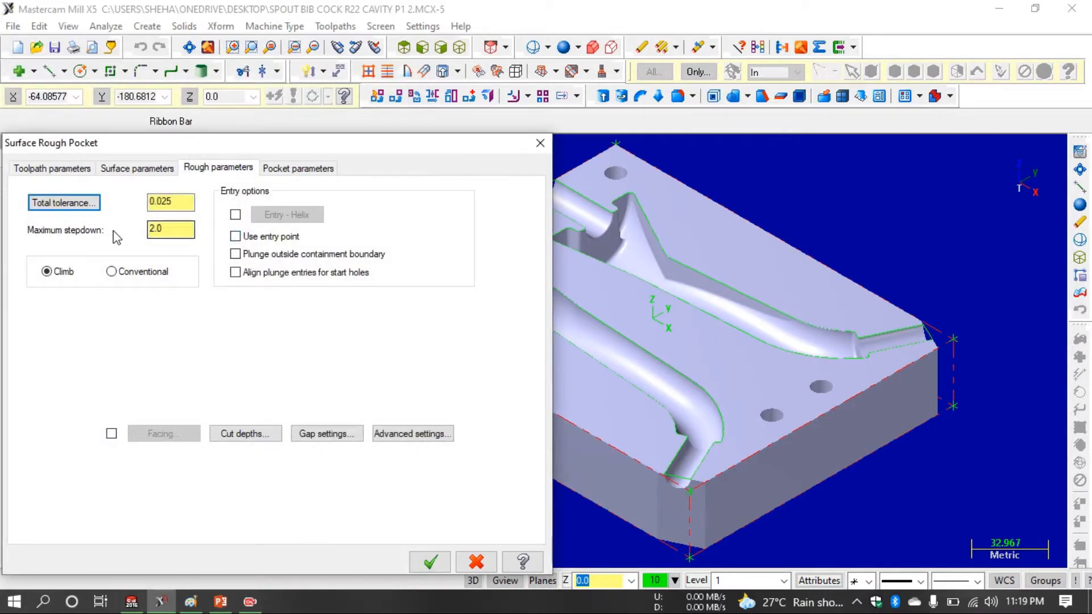
- Switch to Paint and sketch a cutting pass along the block's second line and a downward stepdown arrow beside its upper corner
{"action": "left_click_drag", "start_coordinate": [188, 227], "coordinate": [130, 238]}
{"action": "left_click", "coordinate": [221, 601]}
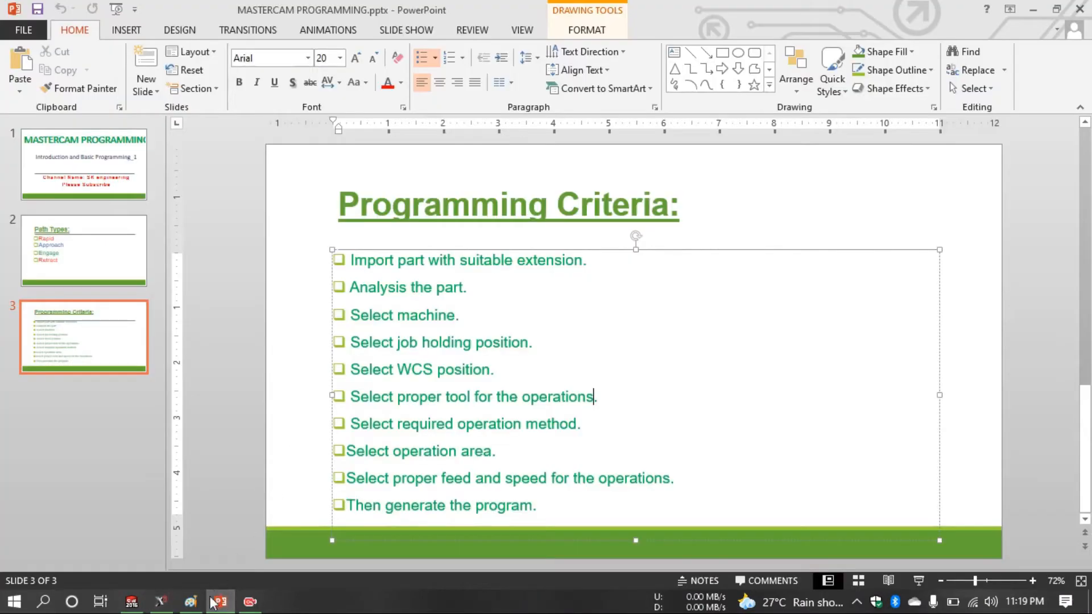
{"action": "left_click", "coordinate": [191, 601]}
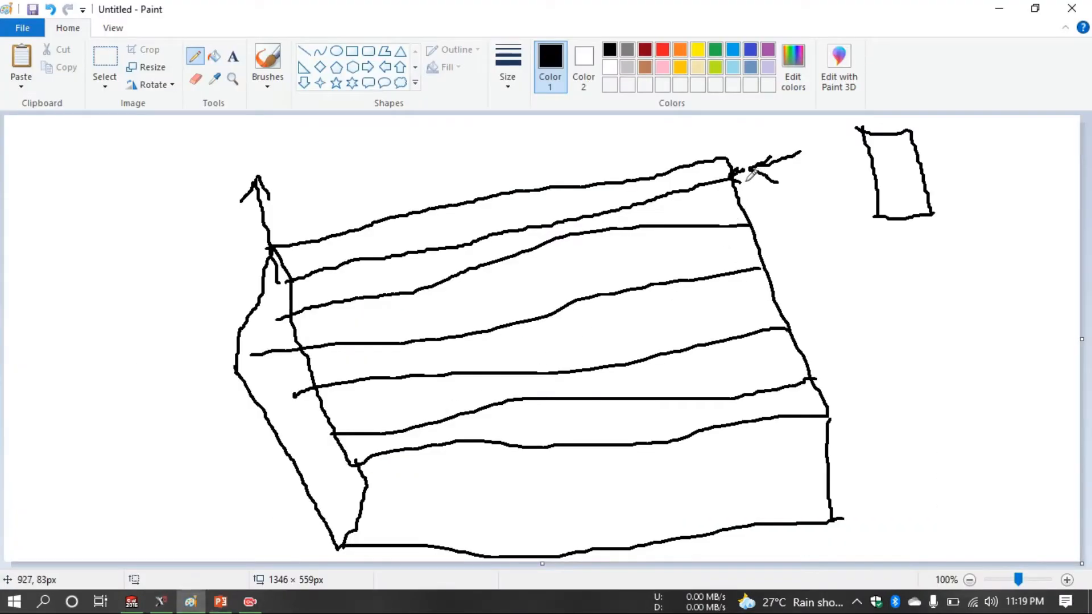
{"action": "mouse_move", "coordinate": [739, 181]}
{"action": "left_mouse_down"}
{"action": "mouse_move", "coordinate": [262, 265]}
{"action": "mouse_move", "coordinate": [309, 263]}
{"action": "left_mouse_up"}
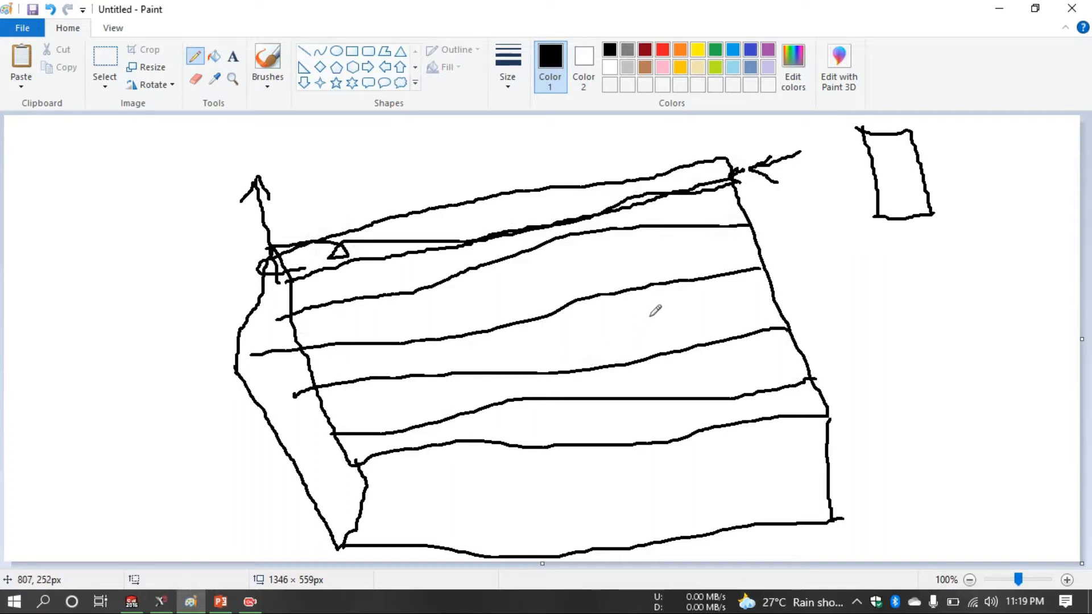
{"action": "left_click_drag", "start_coordinate": [761, 180], "coordinate": [783, 233]}
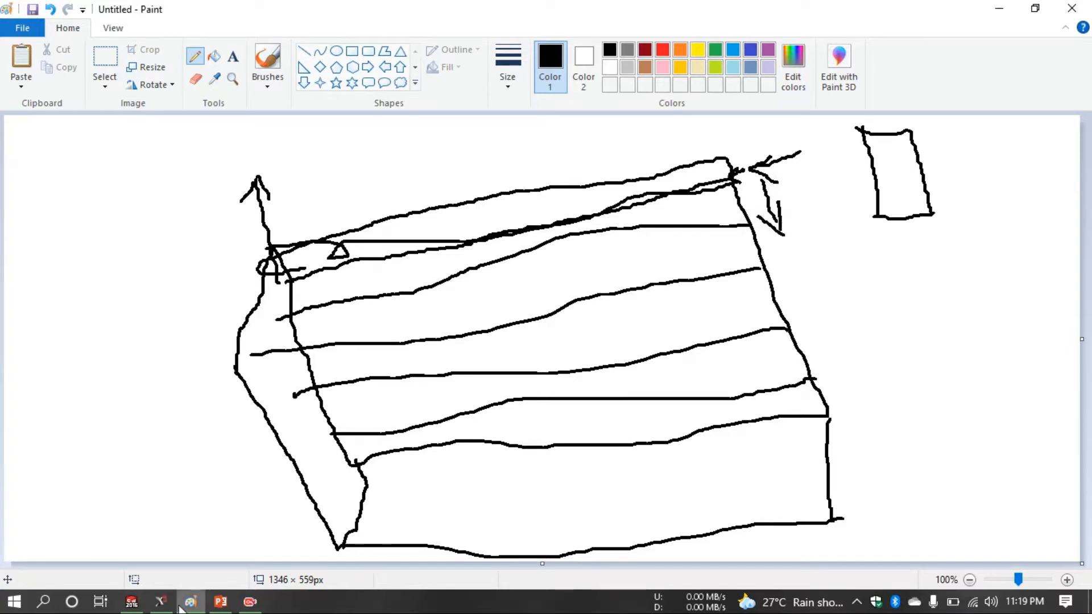
- Switch back to Mastercam, set the rough pocket's maximum stepdown to 0.5 and turn on helix entry
{"action": "left_click", "coordinate": [161, 601]}
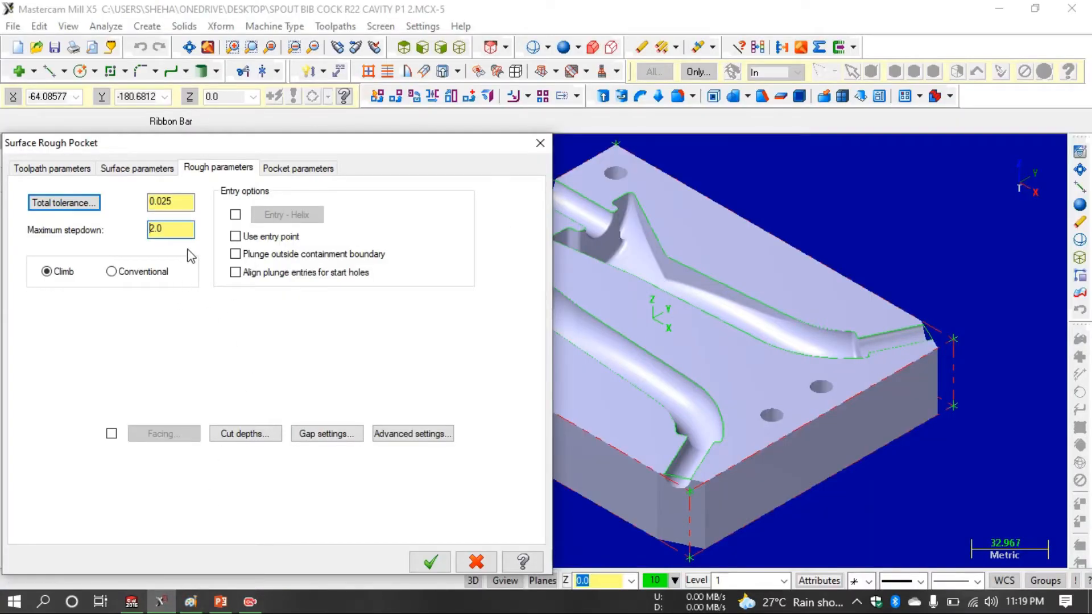
{"action": "left_click_drag", "start_coordinate": [171, 229], "coordinate": [147, 232]}
{"action": "type", "text": "0.5"}
{"action": "key", "text": "Return"}
{"action": "left_click", "coordinate": [235, 217]}
{"action": "left_click", "coordinate": [235, 217]}
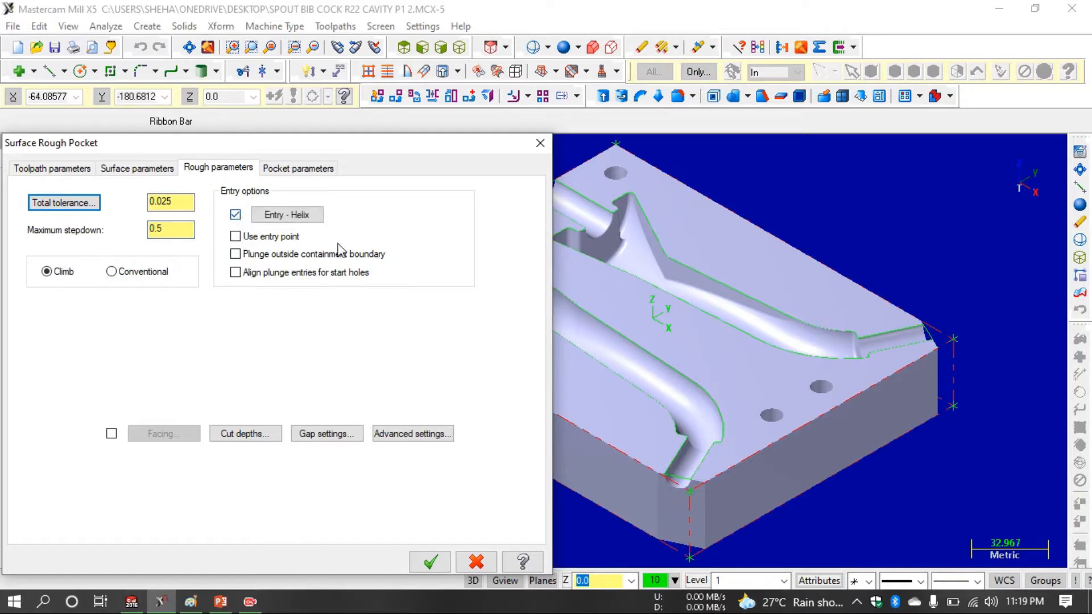
- Switch to Paint and sketch a straight plunge and a helical tool entry at the block's upper corner
{"action": "left_click", "coordinate": [191, 601]}
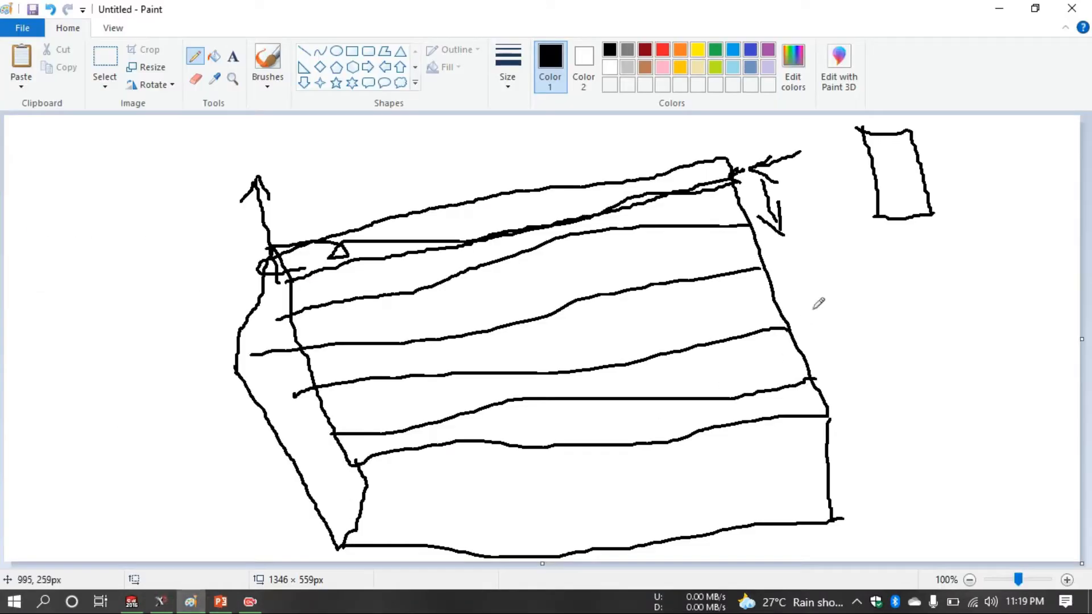
{"action": "mouse_move", "coordinate": [730, 132]}
{"action": "left_mouse_down"}
{"action": "mouse_move", "coordinate": [736, 193]}
{"action": "mouse_move", "coordinate": [751, 199]}
{"action": "left_mouse_up"}
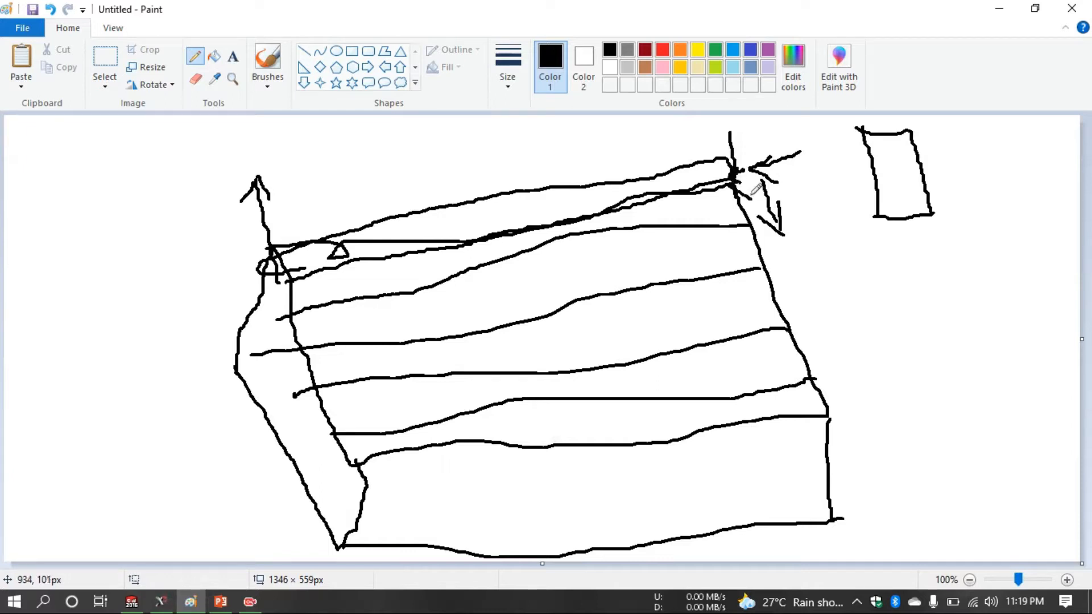
{"action": "mouse_move", "coordinate": [793, 137]}
{"action": "left_mouse_down"}
{"action": "mouse_move", "coordinate": [773, 168]}
{"action": "mouse_move", "coordinate": [794, 171]}
{"action": "mouse_move", "coordinate": [755, 148]}
{"action": "mouse_move", "coordinate": [795, 205]}
{"action": "mouse_move", "coordinate": [756, 208]}
{"action": "mouse_move", "coordinate": [764, 206]}
{"action": "mouse_move", "coordinate": [750, 225]}
{"action": "mouse_move", "coordinate": [778, 240]}
{"action": "left_mouse_up"}
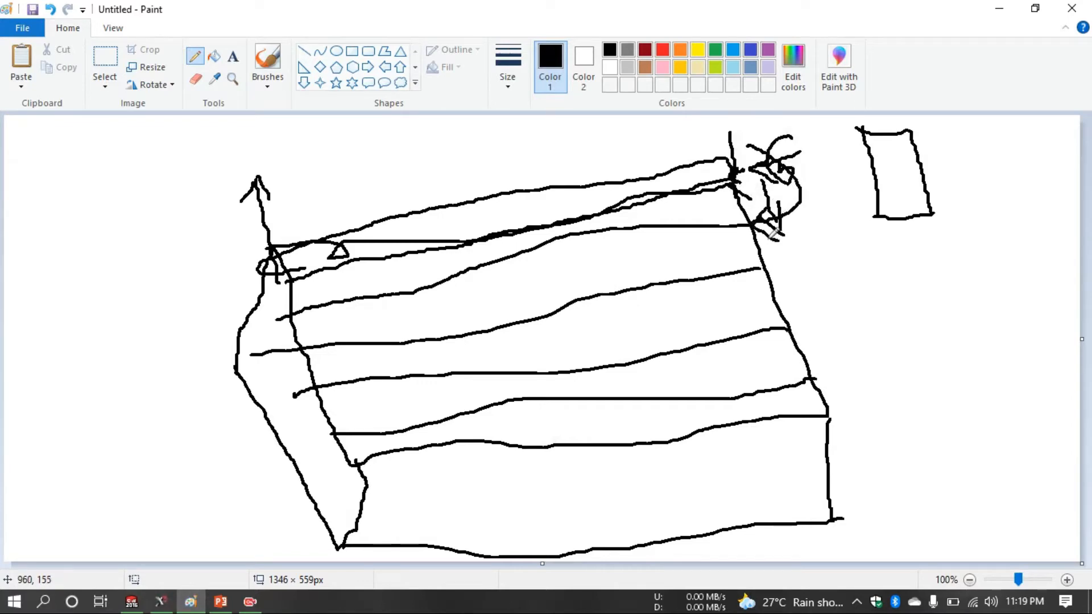
- Switch back to Mastercam and turn off helix entry for the rough pocket
{"action": "left_click", "coordinate": [161, 602]}
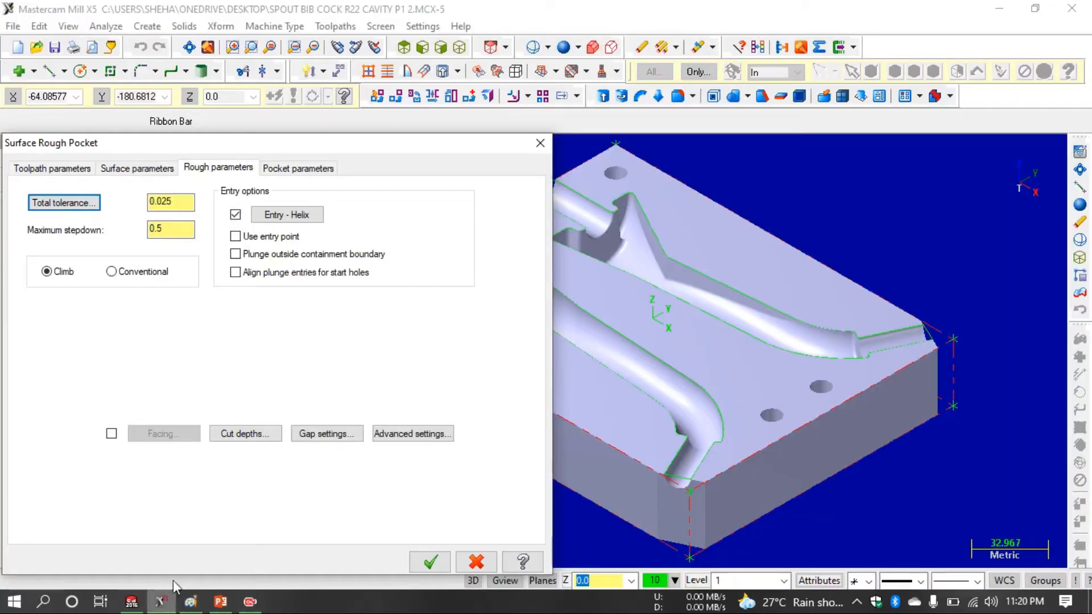
{"action": "left_click", "coordinate": [235, 215]}
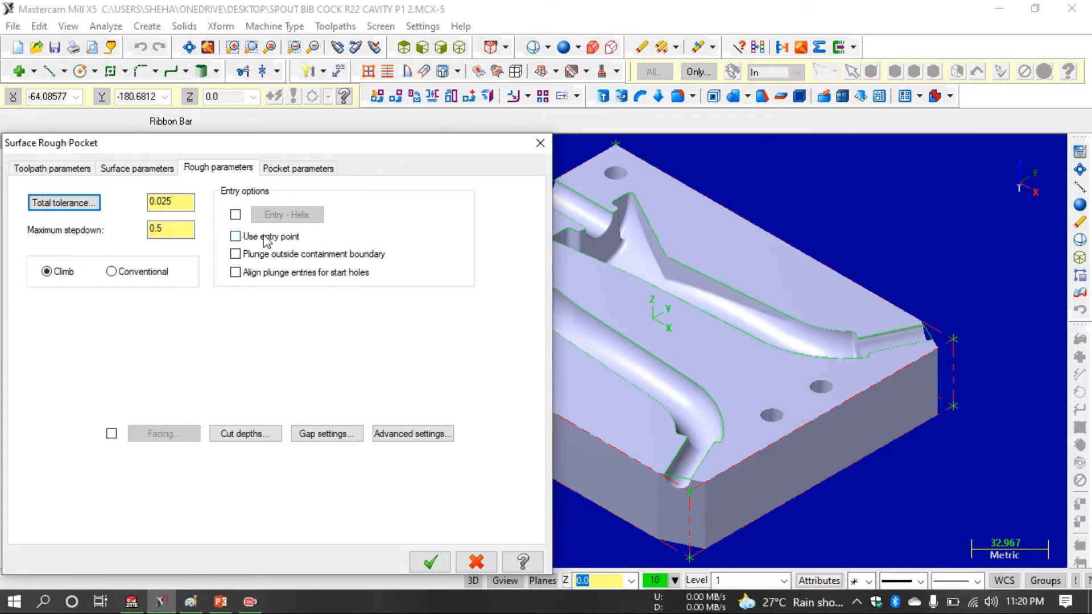
{"action": "left_click", "coordinate": [235, 237]}
{"action": "left_click", "coordinate": [235, 236]}
{"action": "left_click", "coordinate": [235, 271]}
{"action": "left_click", "coordinate": [236, 272]}
{"action": "left_click", "coordinate": [111, 433]}
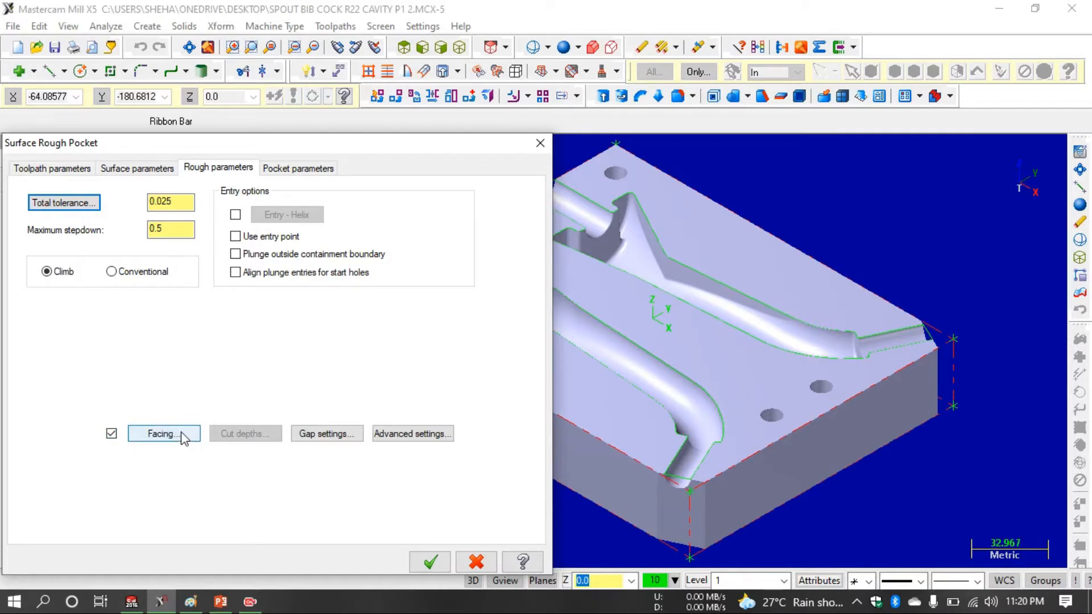
{"action": "left_click", "coordinate": [163, 434]}
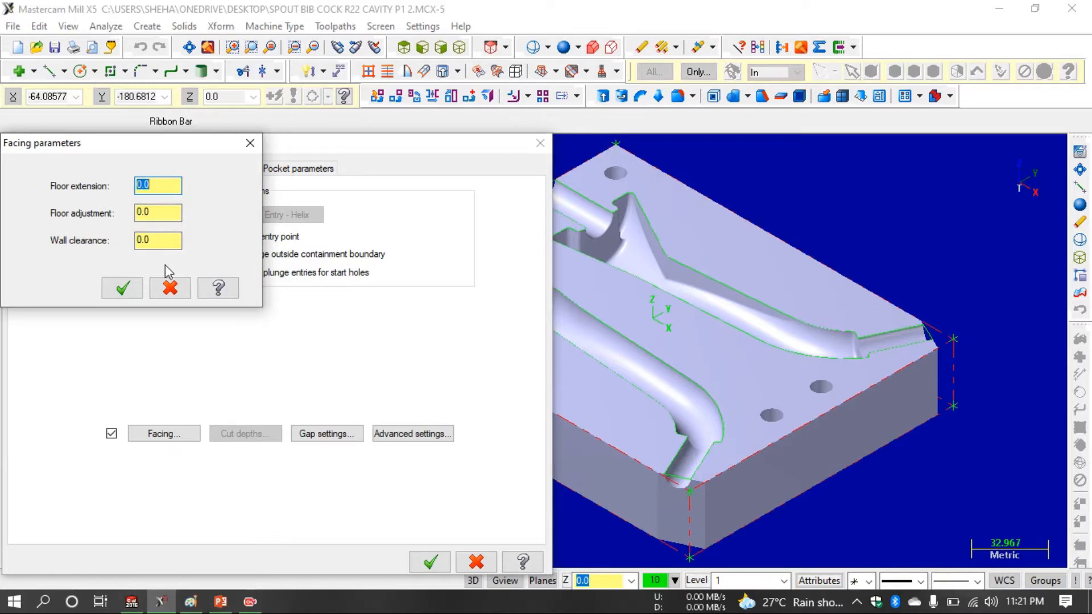
{"action": "left_click", "coordinate": [250, 145]}
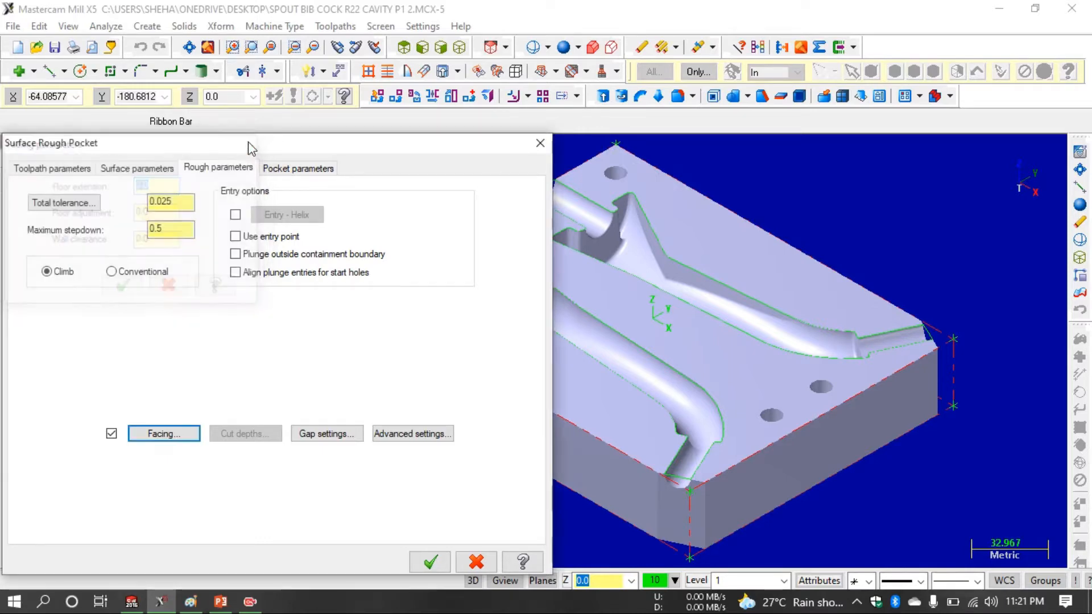
{"action": "left_click", "coordinate": [111, 433]}
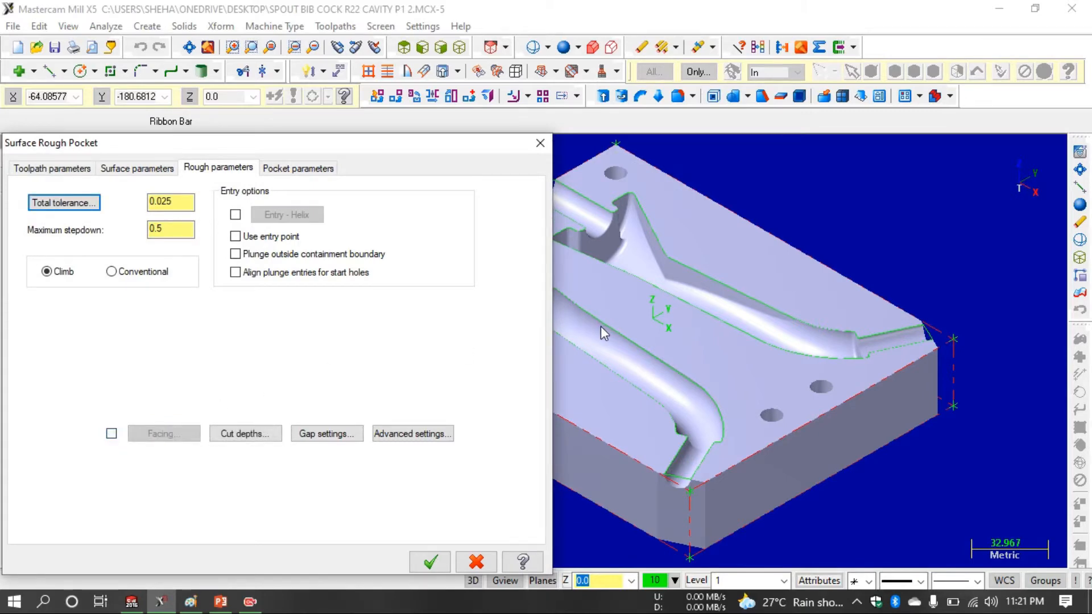
- Switch the rough pocket's cut depths to absolute and set the maximum depth to -20
{"action": "left_click", "coordinate": [263, 435]}
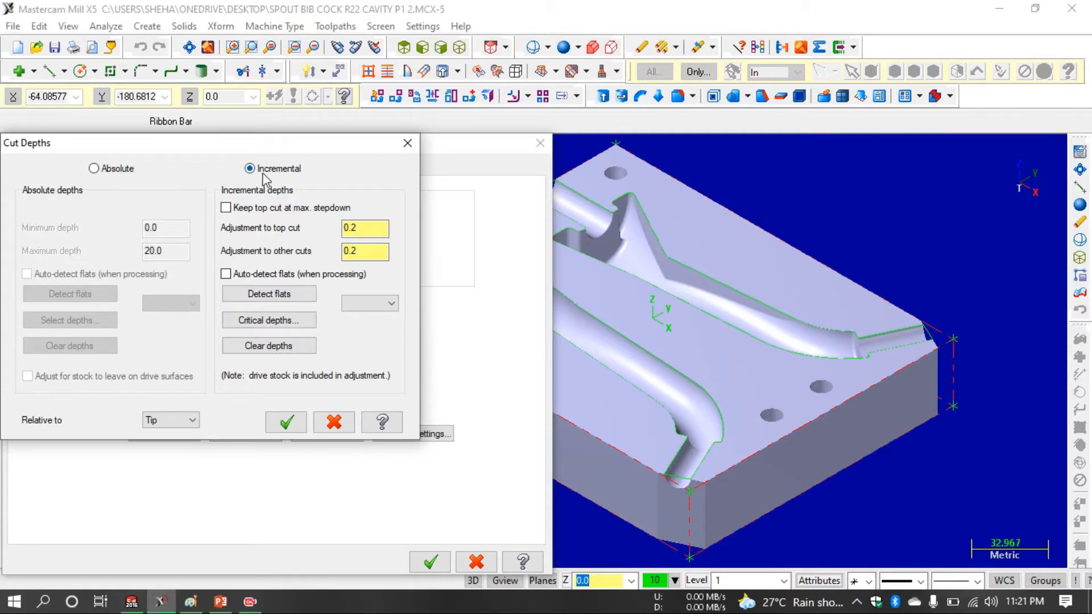
{"action": "left_click", "coordinate": [93, 168]}
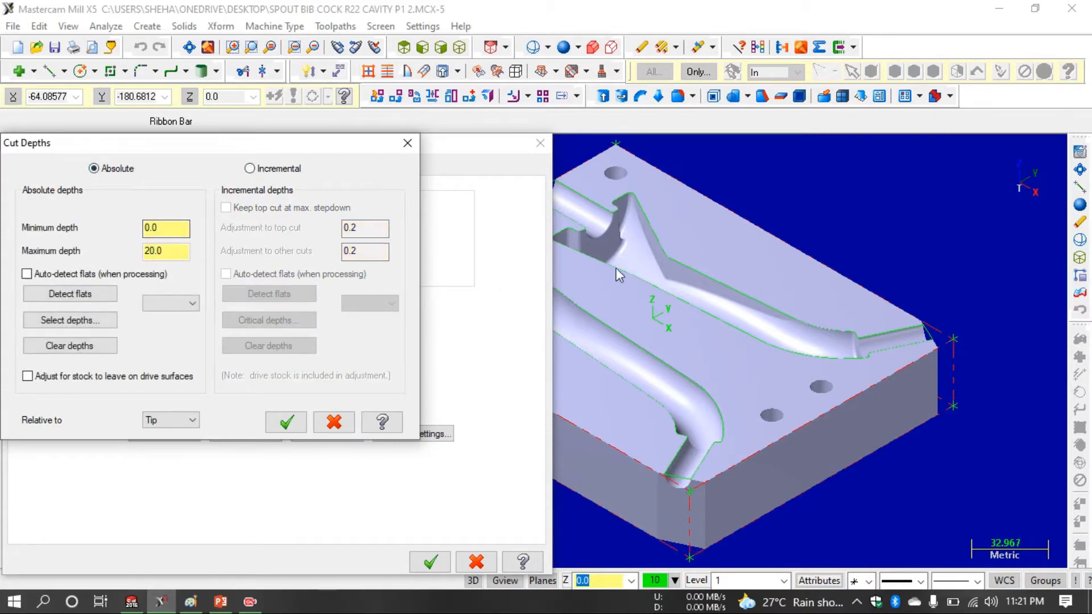
{"action": "left_click", "coordinate": [188, 251]}
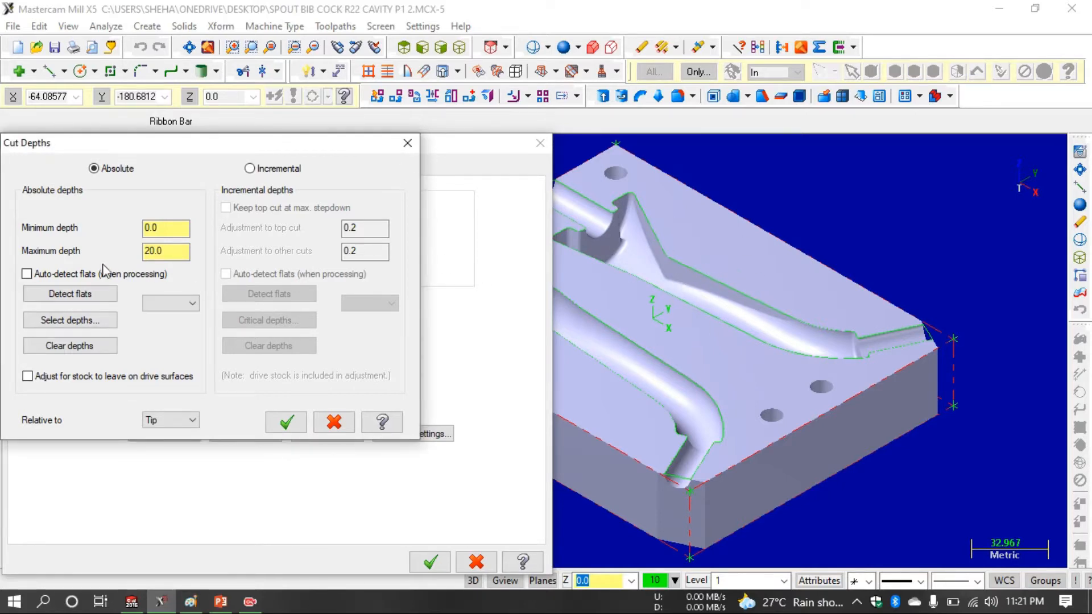
{"action": "left_click_drag", "start_coordinate": [171, 251], "coordinate": [107, 251]}
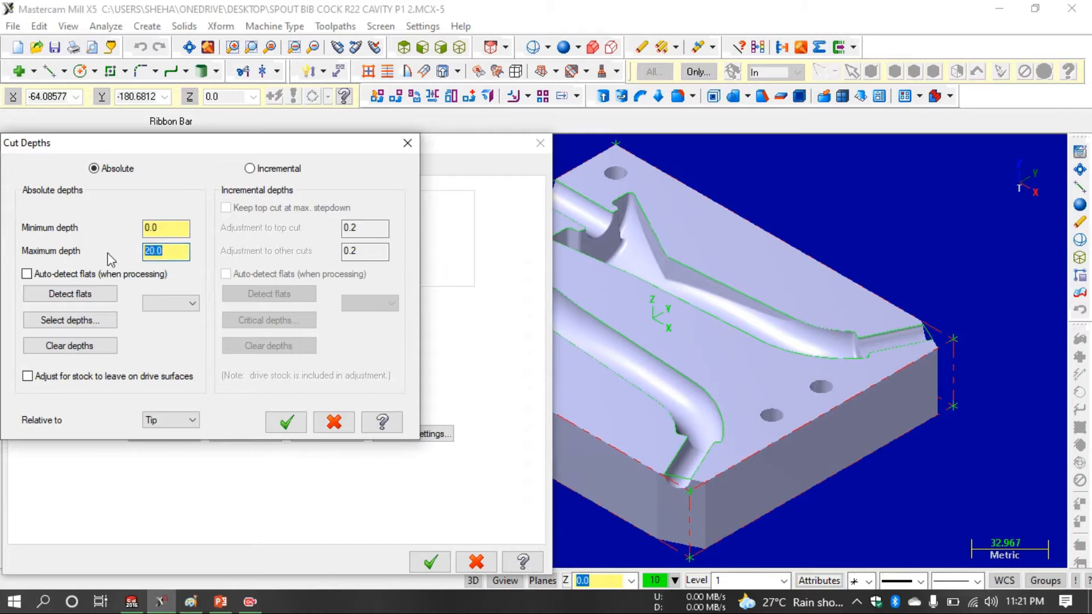
{"action": "type", "text": "-20"}
{"action": "key", "text": "Return"}
{"action": "double_click", "coordinate": [153, 227]}
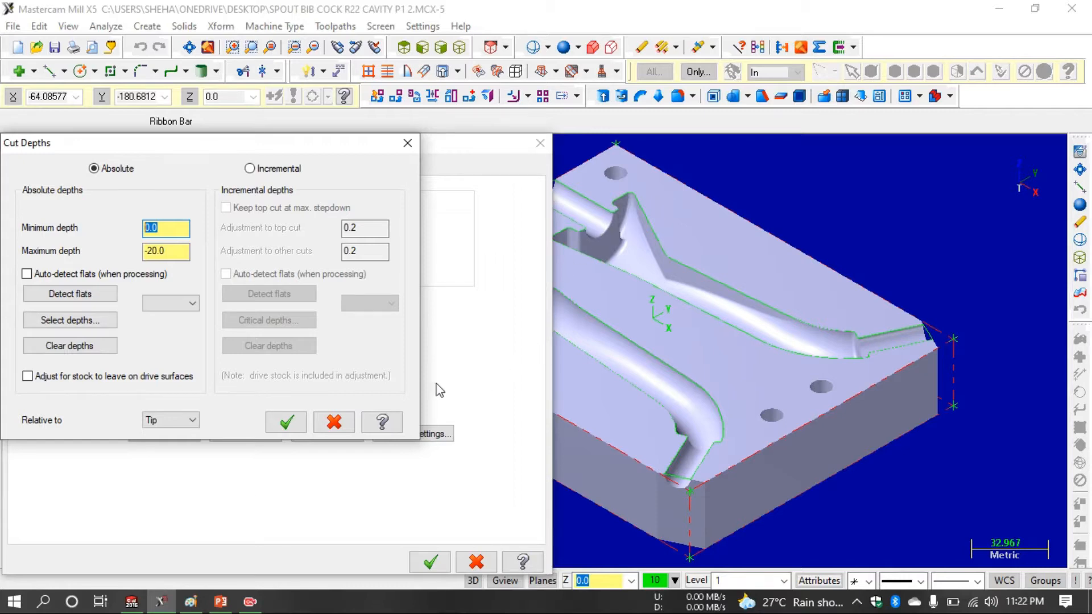
- Switch to SOLIDWORKS and show the cavity block square to its long side face with hidden lines visible
{"action": "left_click", "coordinate": [131, 601]}
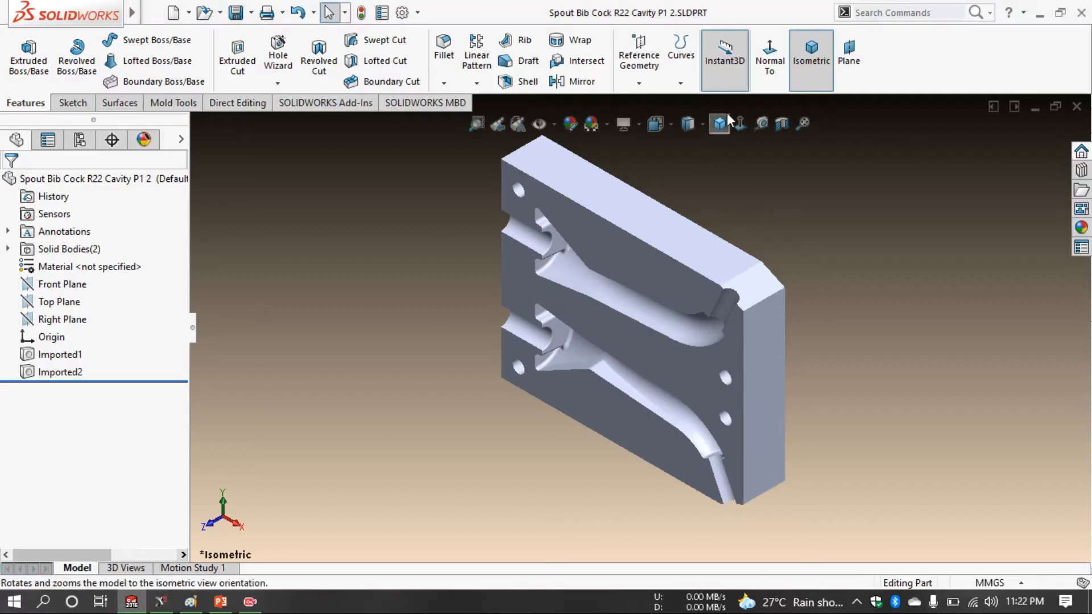
{"action": "middle_click_drag", "start_coordinate": [898, 434], "coordinate": [918, 196]}
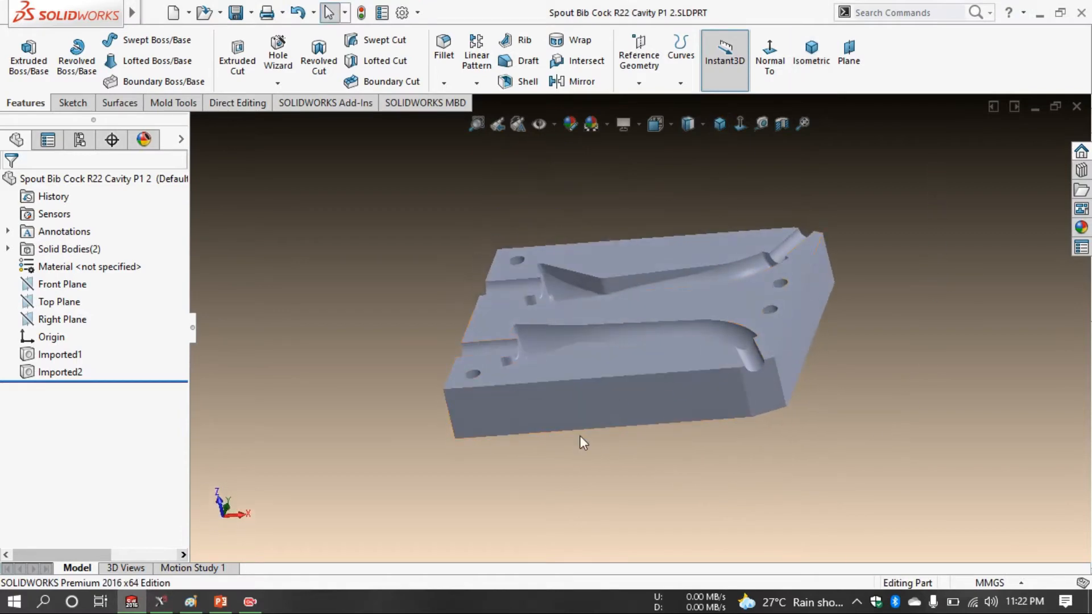
{"action": "left_click", "coordinate": [611, 408]}
{"action": "left_click", "coordinate": [736, 362]}
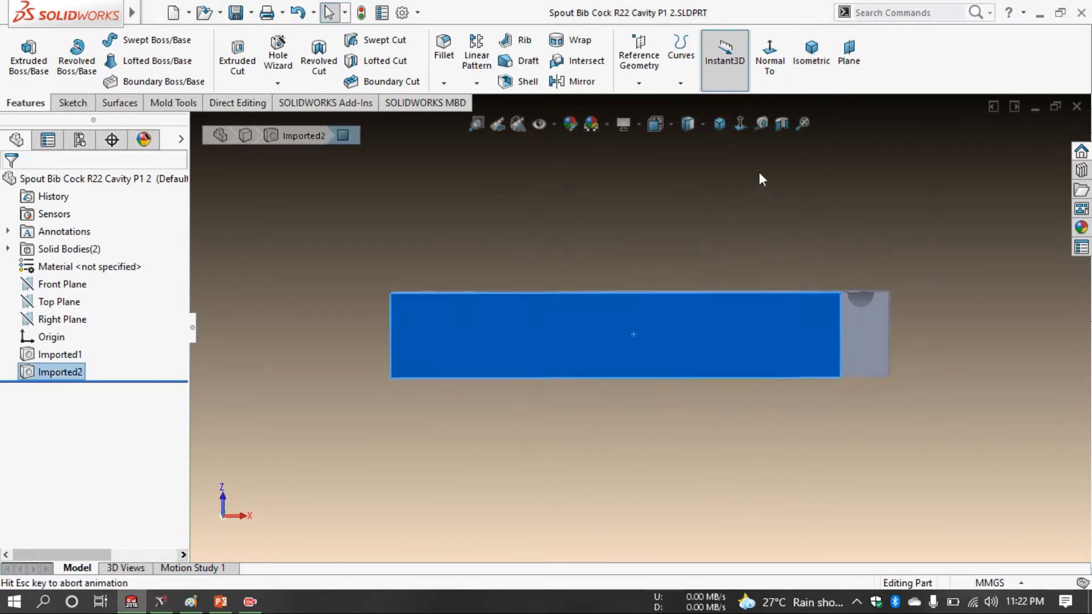
{"action": "left_click", "coordinate": [761, 179]}
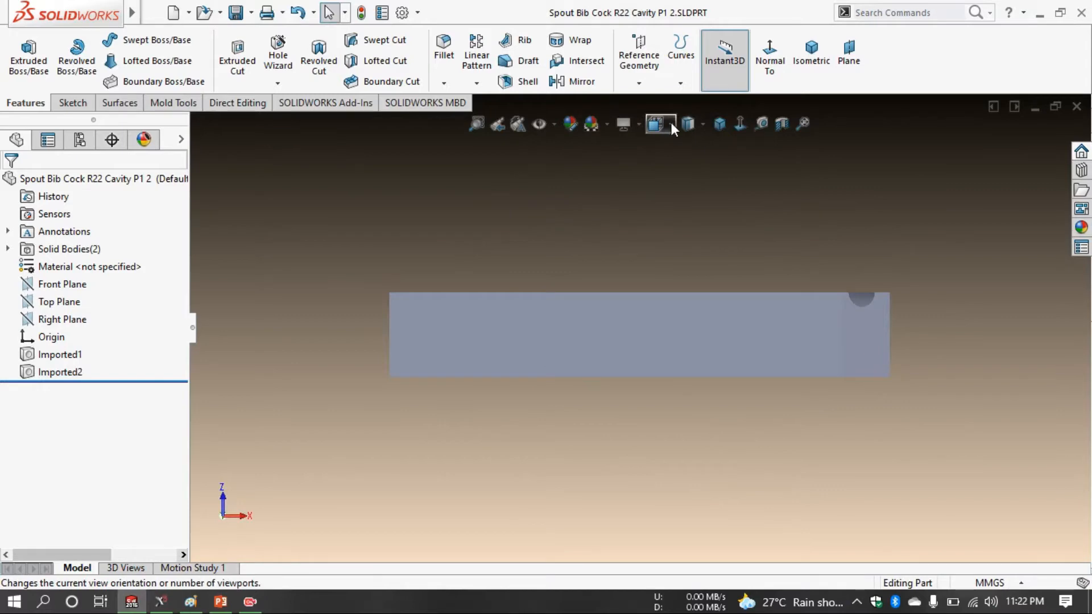
{"action": "left_click", "coordinate": [703, 123]}
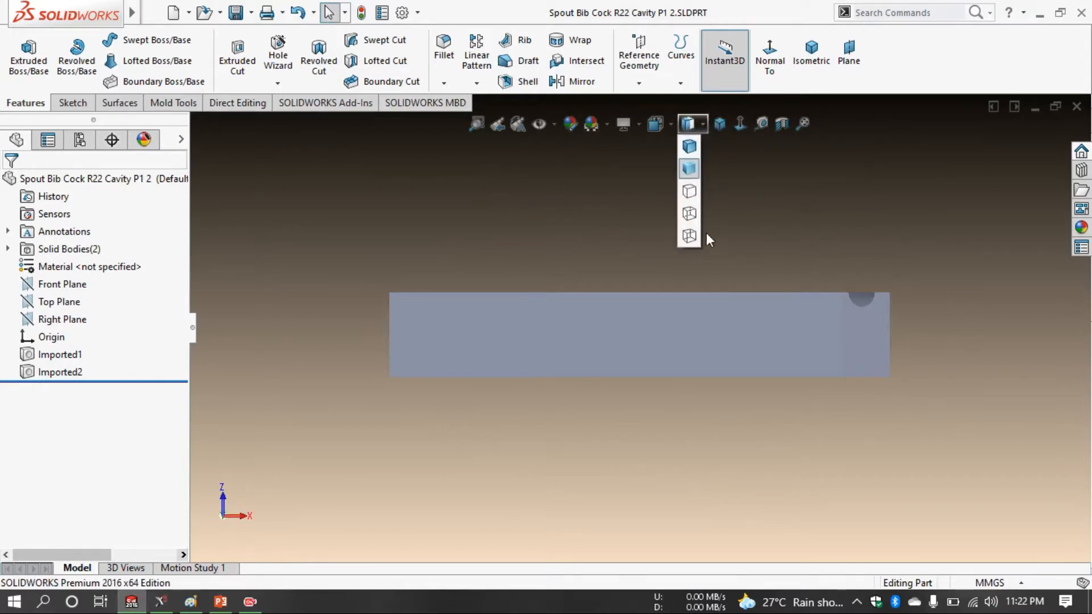
{"action": "left_click", "coordinate": [690, 213]}
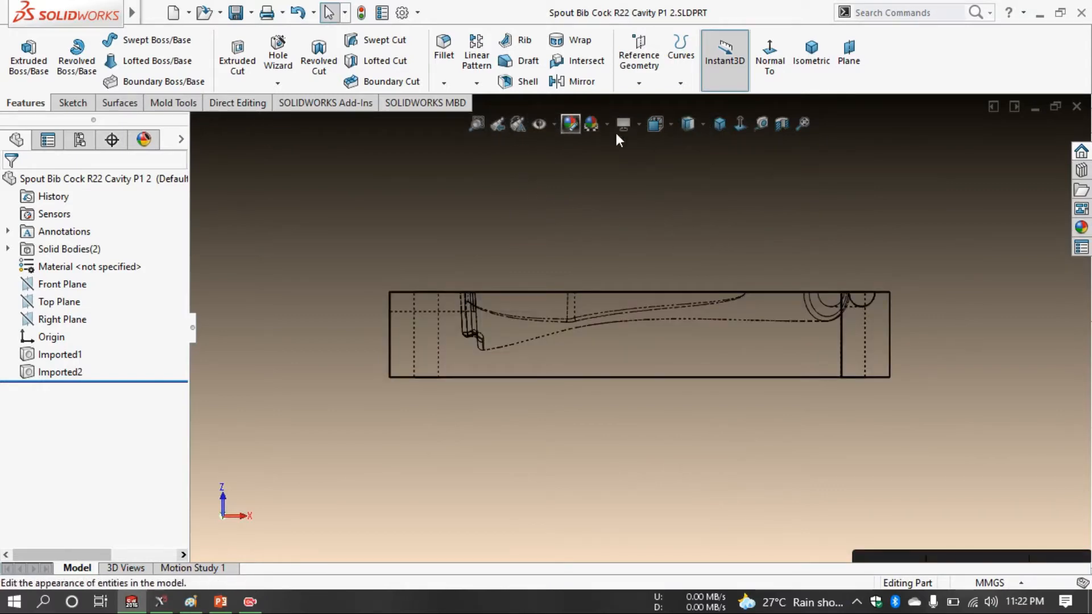
- Measure the distance from the block's top edge to the deepest point of the cavity
{"action": "left_click", "coordinate": [760, 124]}
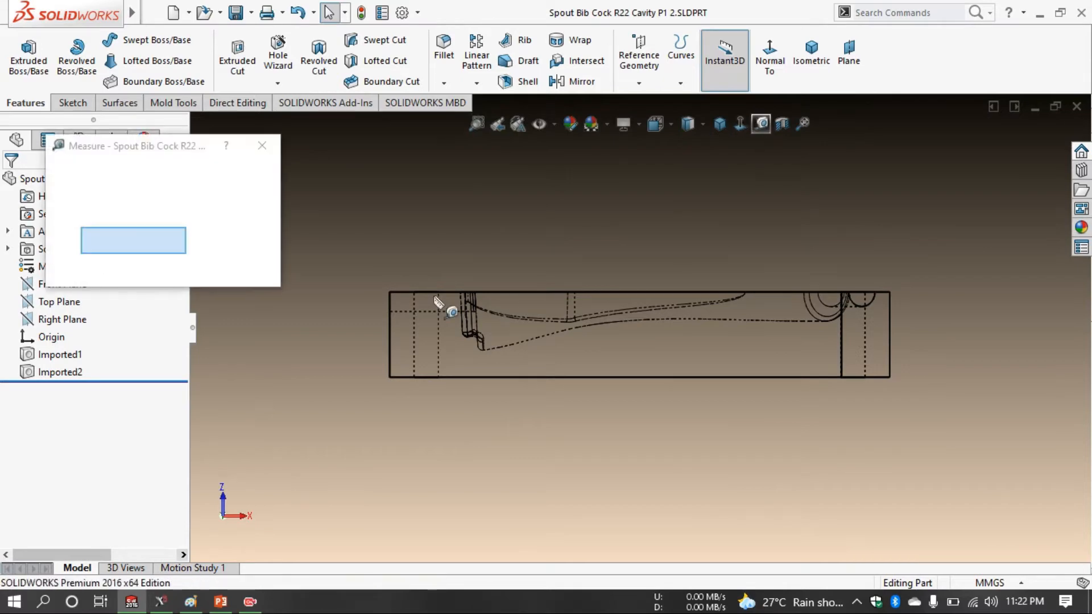
{"action": "left_click", "coordinate": [476, 292]}
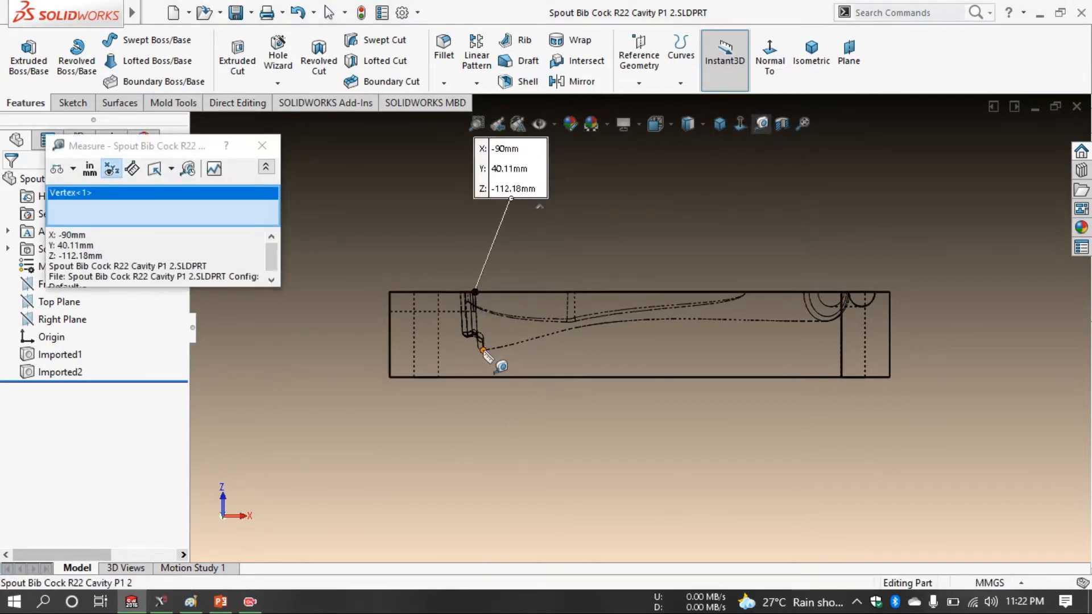
{"action": "left_click", "coordinate": [484, 351]}
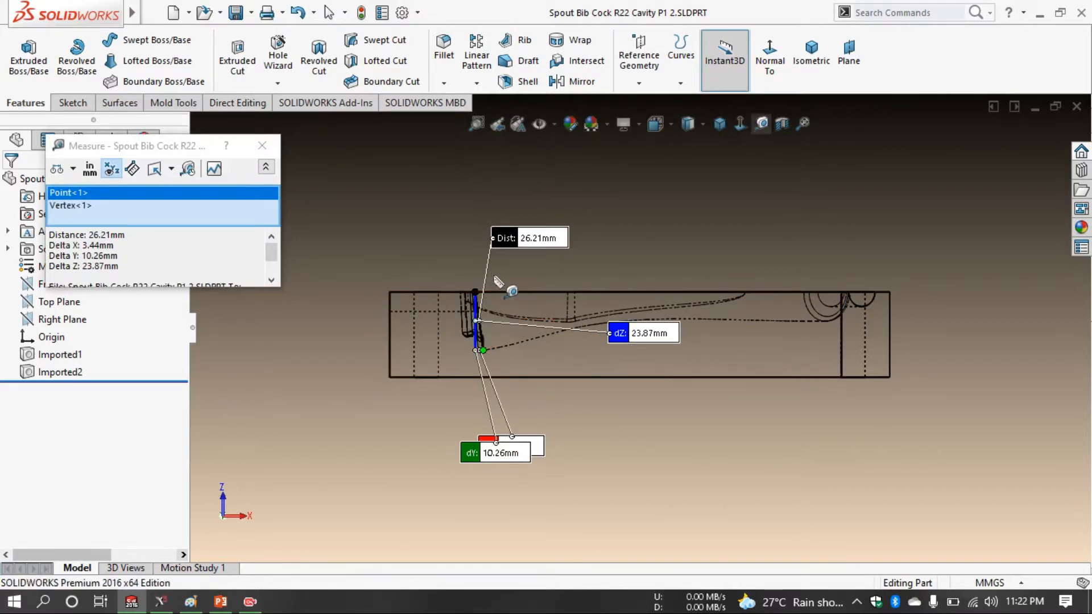
- Spread out the distance and delta callouts around the cavity's deepest point to read each one, and close the measurement
{"action": "left_click_drag", "start_coordinate": [526, 237], "coordinate": [272, 341]}
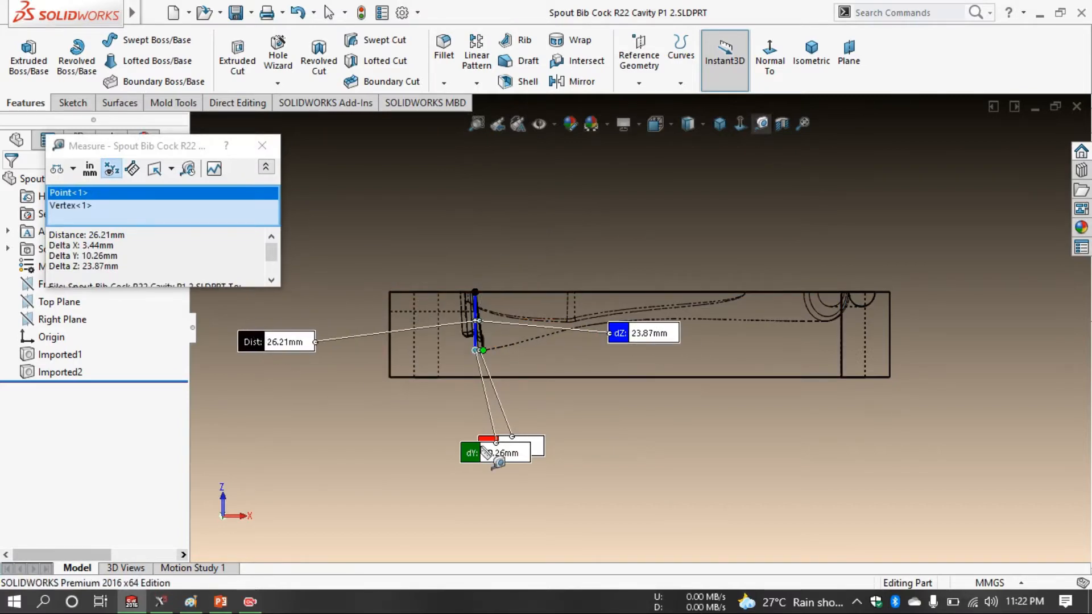
{"action": "left_click_drag", "start_coordinate": [506, 457], "coordinate": [320, 445]}
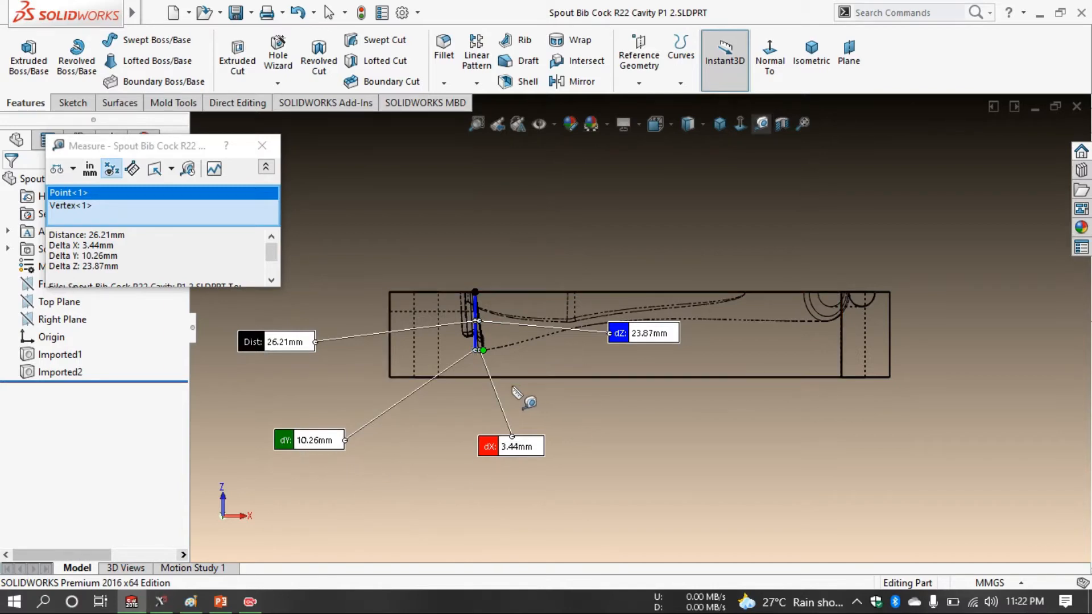
{"action": "scroll", "coordinate": [538, 372], "scroll_direction": "up", "scroll_amount": 2}
{"action": "scroll", "coordinate": [616, 336], "scroll_direction": "down", "scroll_amount": 5}
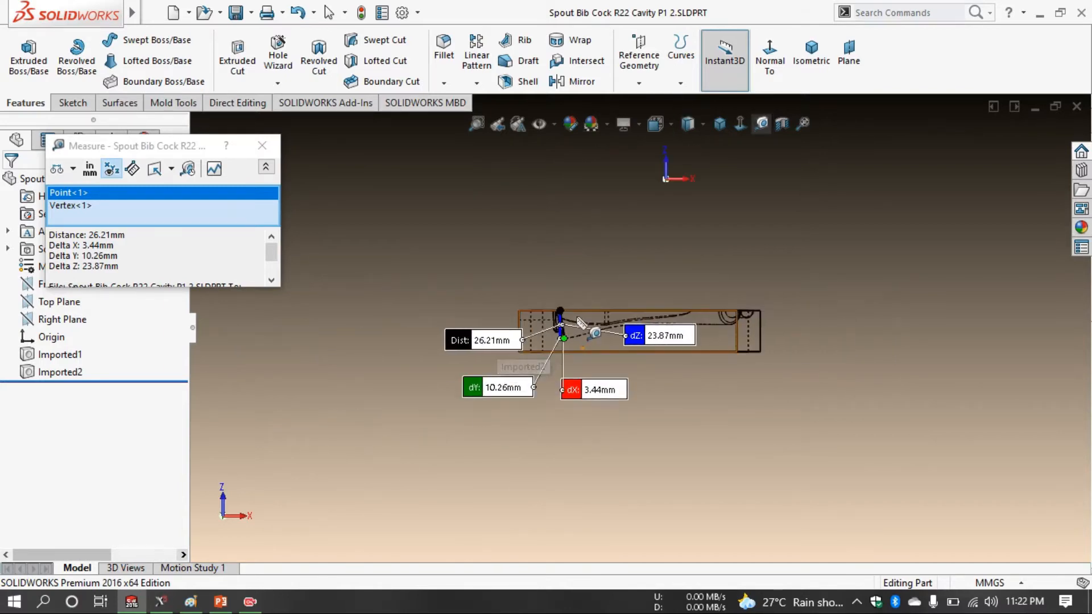
{"action": "scroll", "coordinate": [628, 410], "scroll_direction": "up", "scroll_amount": 3}
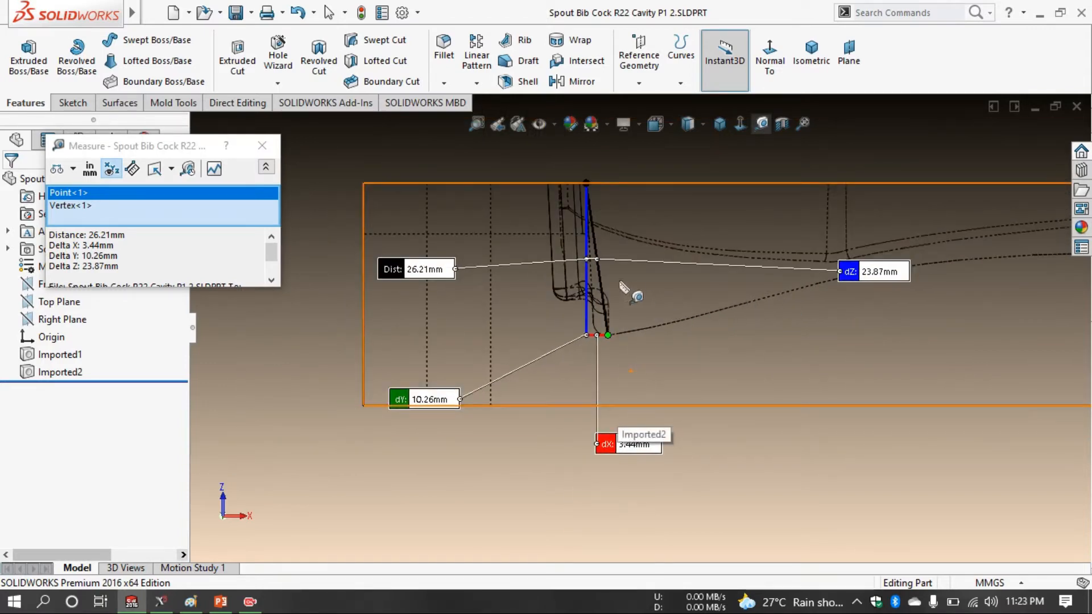
{"action": "left_click_drag", "start_coordinate": [398, 267], "coordinate": [822, 417]}
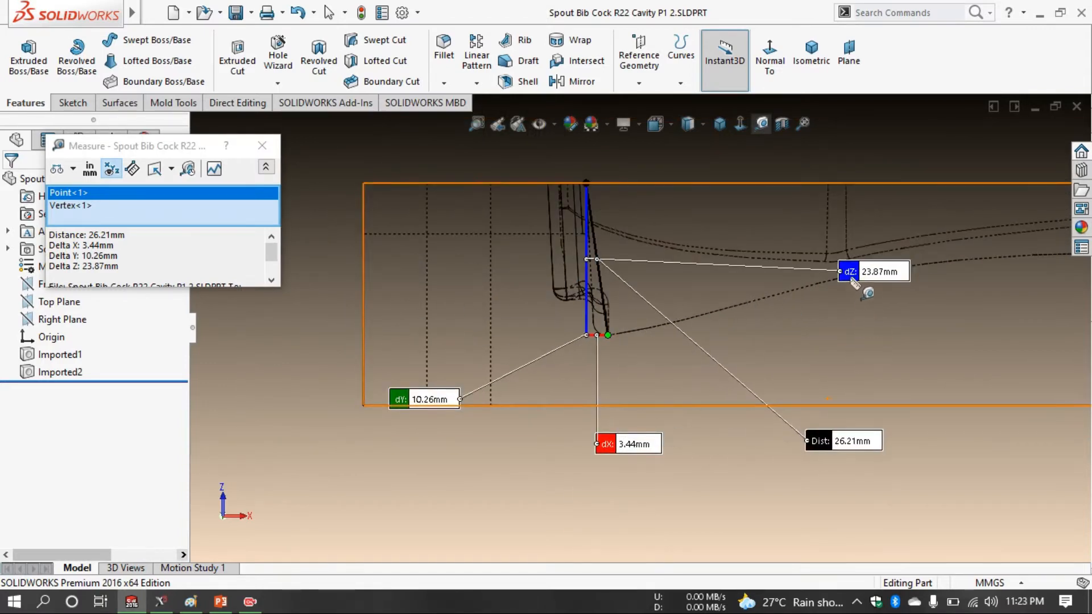
{"action": "left_click_drag", "start_coordinate": [870, 267], "coordinate": [307, 321]}
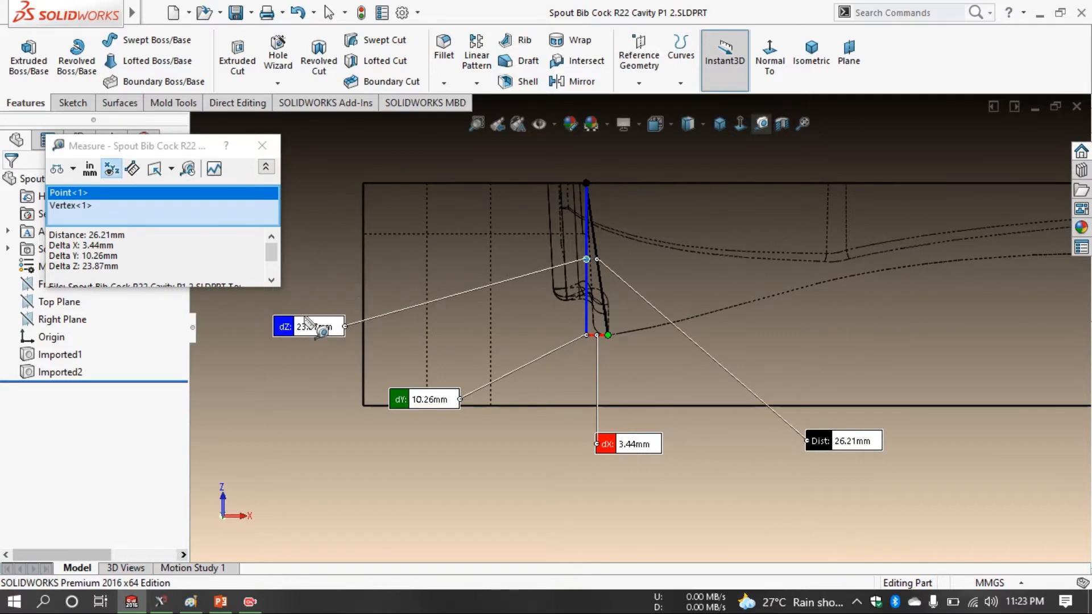
{"action": "left_click", "coordinate": [262, 146]}
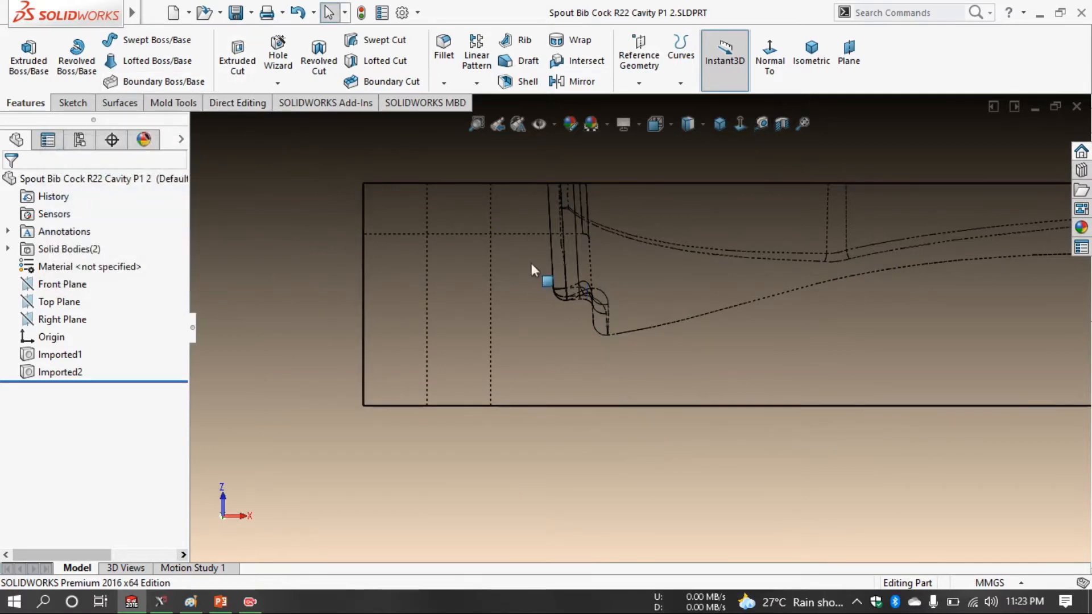
{"action": "left_click", "coordinate": [550, 287]}
{"action": "left_click", "coordinate": [614, 241]}
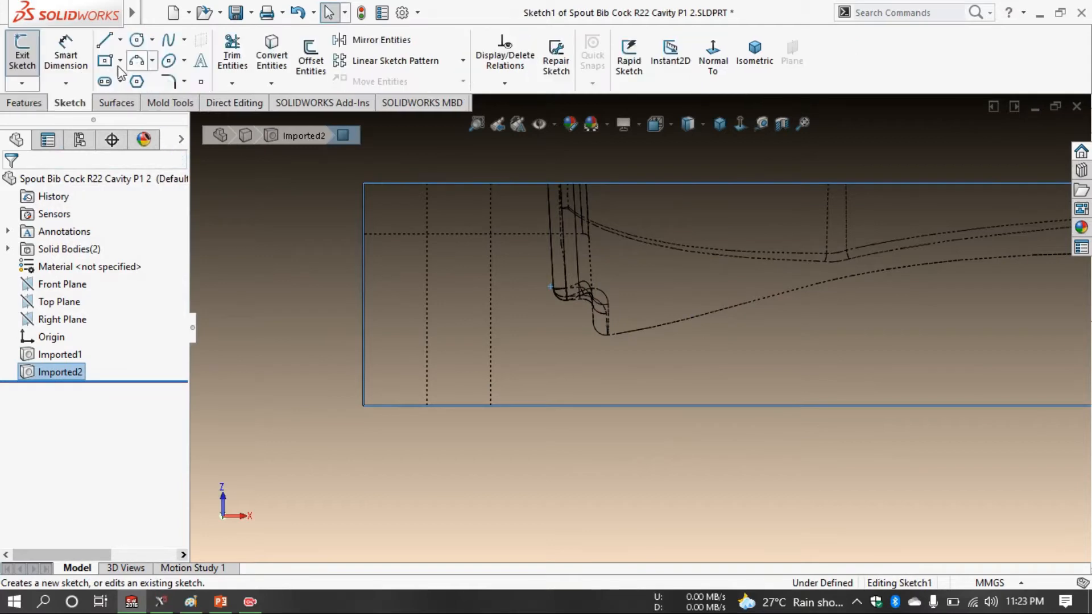
{"action": "left_click", "coordinate": [120, 40]}
{"action": "left_click", "coordinate": [121, 77]}
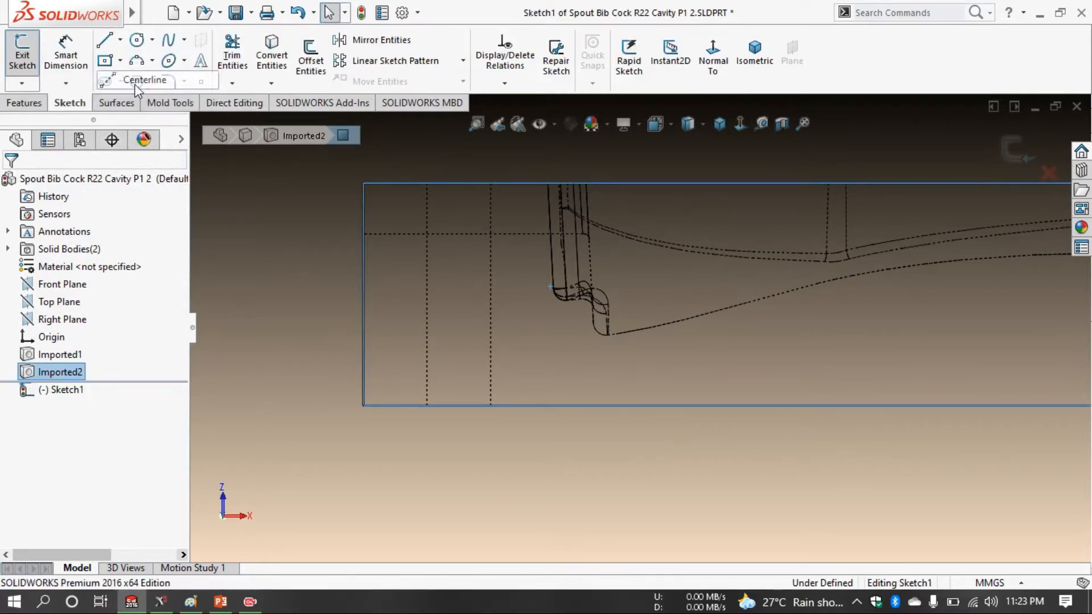
{"action": "left_click", "coordinate": [587, 185]}
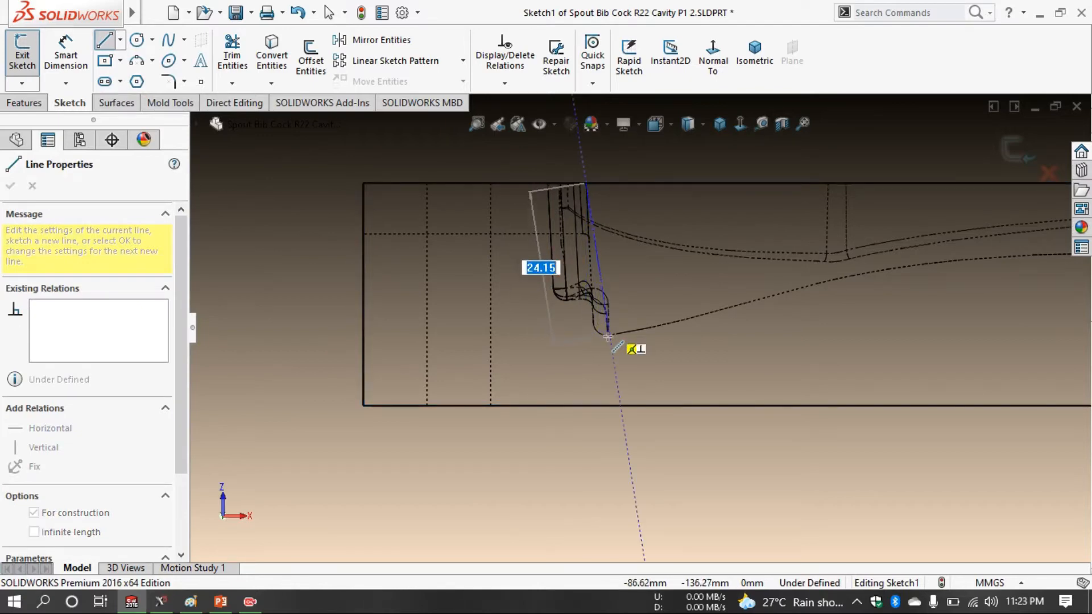
{"action": "key", "text": "Escape"}
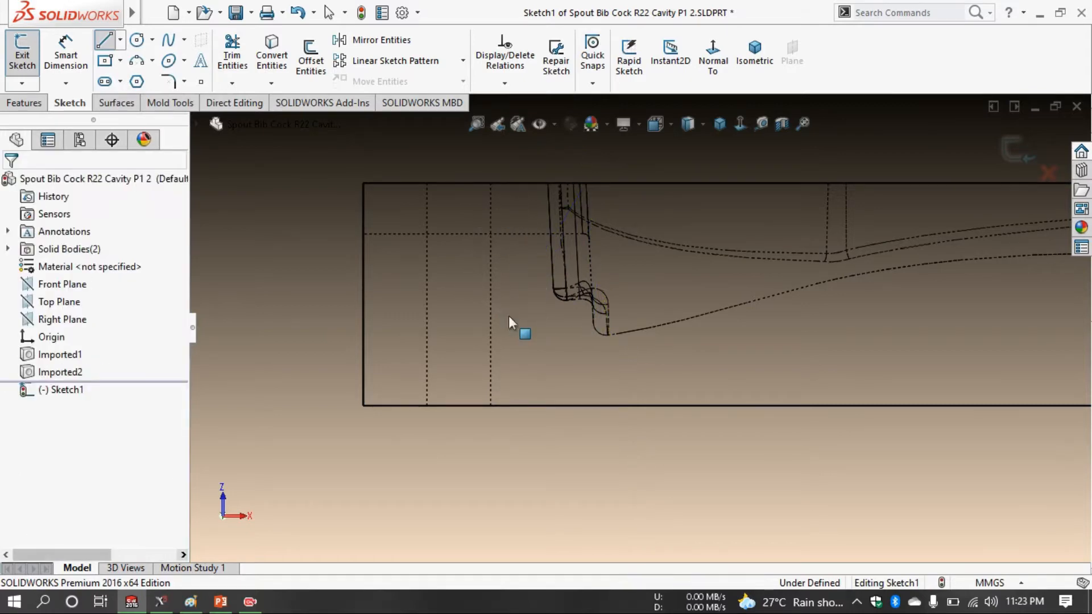
{"action": "left_click", "coordinate": [1048, 172]}
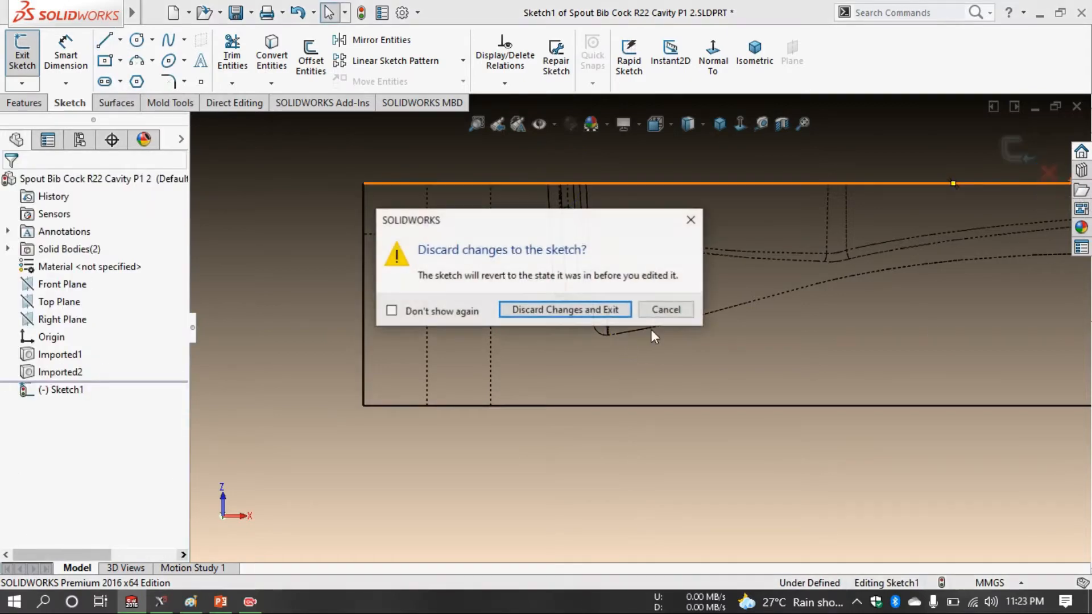
{"action": "left_click", "coordinate": [583, 311]}
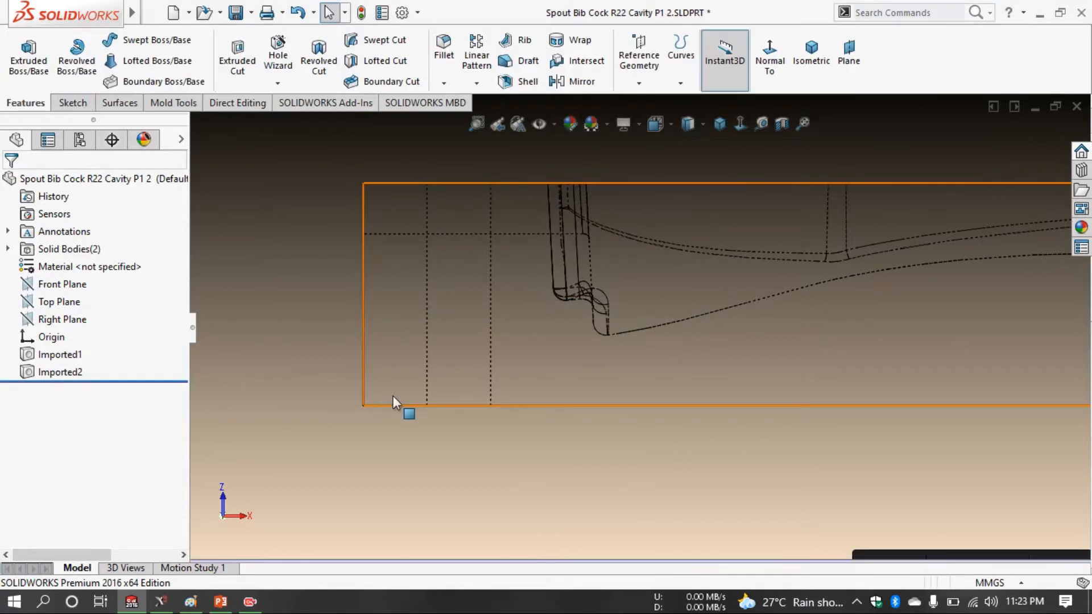
- Switch to Mastercam and set the rough pocket's absolute cut depths to minimum -0.5 and maximum -27
{"action": "left_click", "coordinate": [161, 601]}
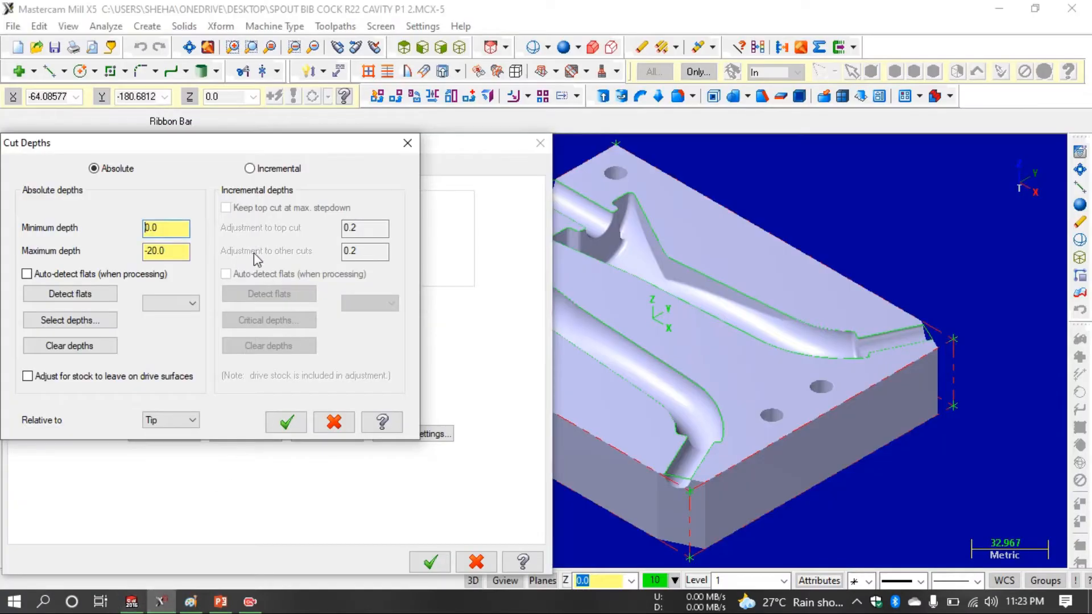
{"action": "double_click", "coordinate": [164, 228]}
{"action": "type", "text": "-"}
{"action": "double_click", "coordinate": [165, 252]}
{"action": "type", "text": "-"}
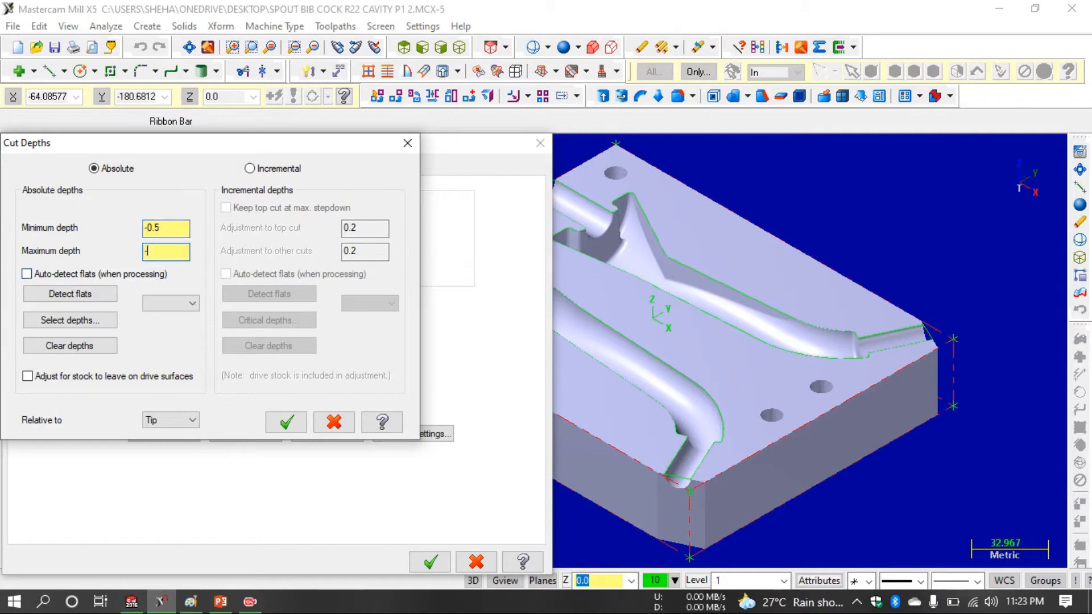
{"action": "type", "text": "27"}
{"action": "left_click", "coordinate": [286, 422]}
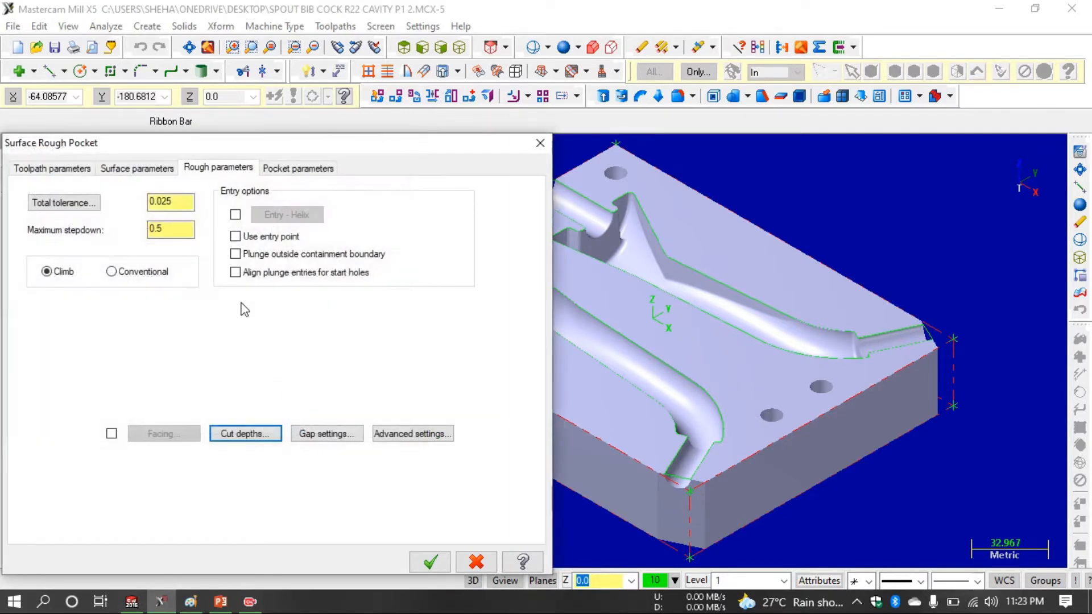
- Set the rough pocket's gap motion to Smooth for gaps below the gap size and enable optimized cut order
{"action": "left_click", "coordinate": [333, 439]}
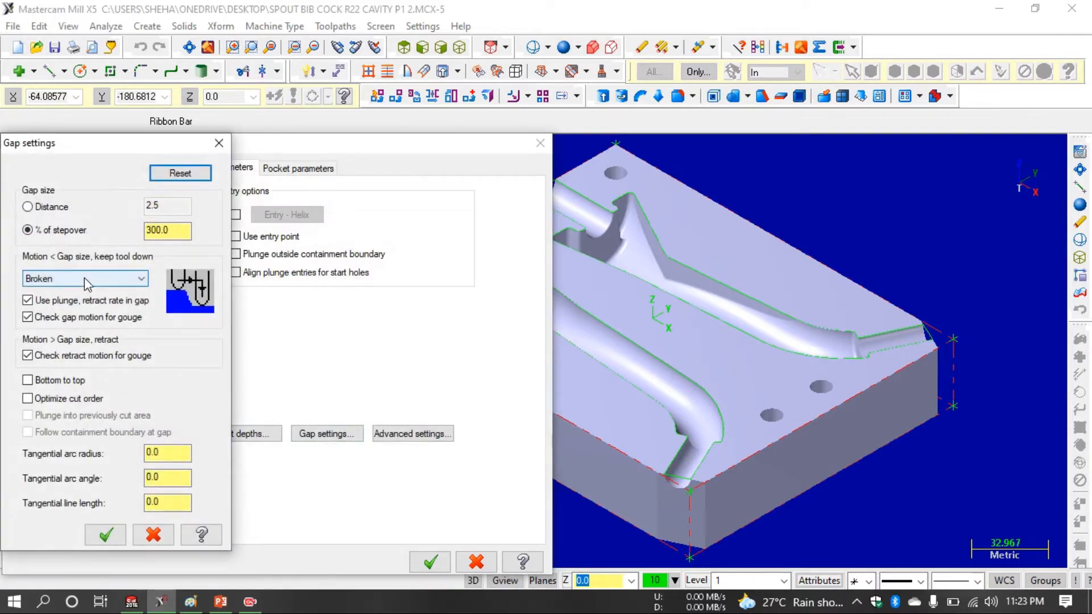
{"action": "left_click", "coordinate": [85, 279]}
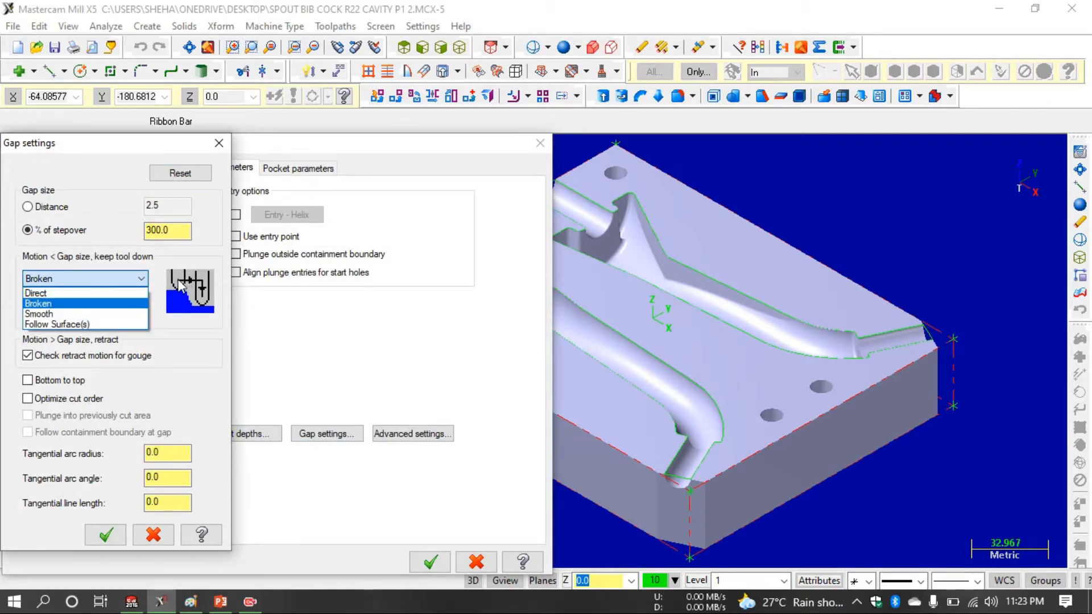
{"action": "left_click", "coordinate": [60, 293]}
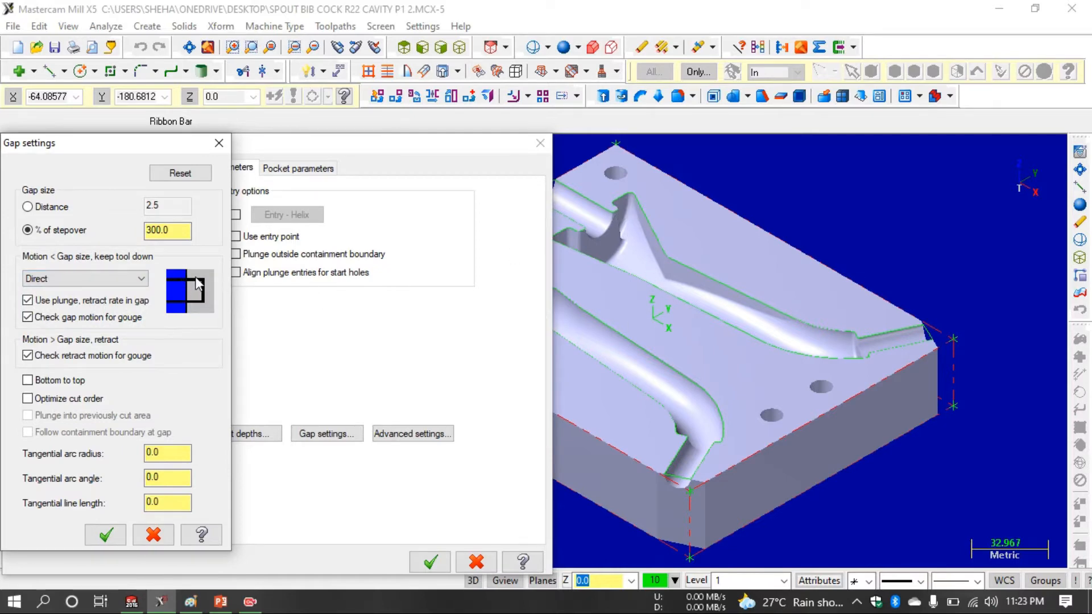
{"action": "left_click", "coordinate": [43, 279]}
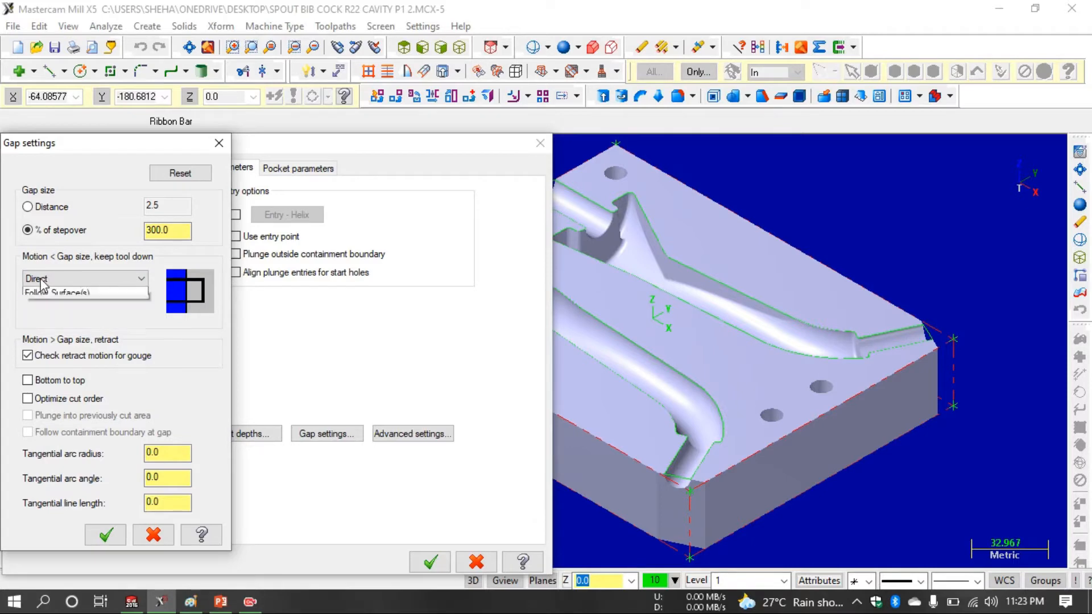
{"action": "left_click", "coordinate": [95, 296]}
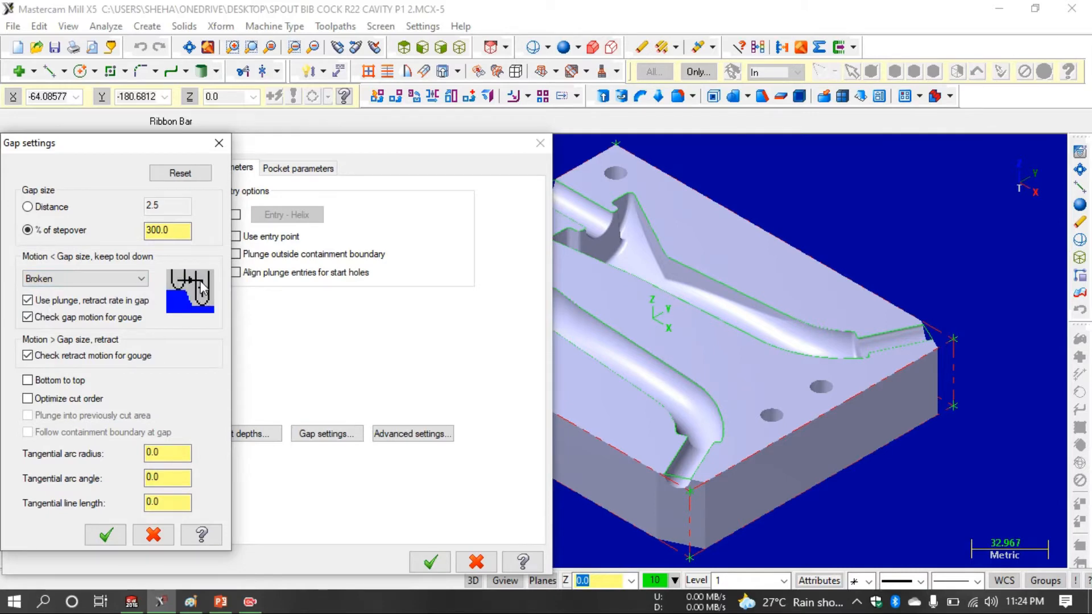
{"action": "left_click", "coordinate": [62, 279]}
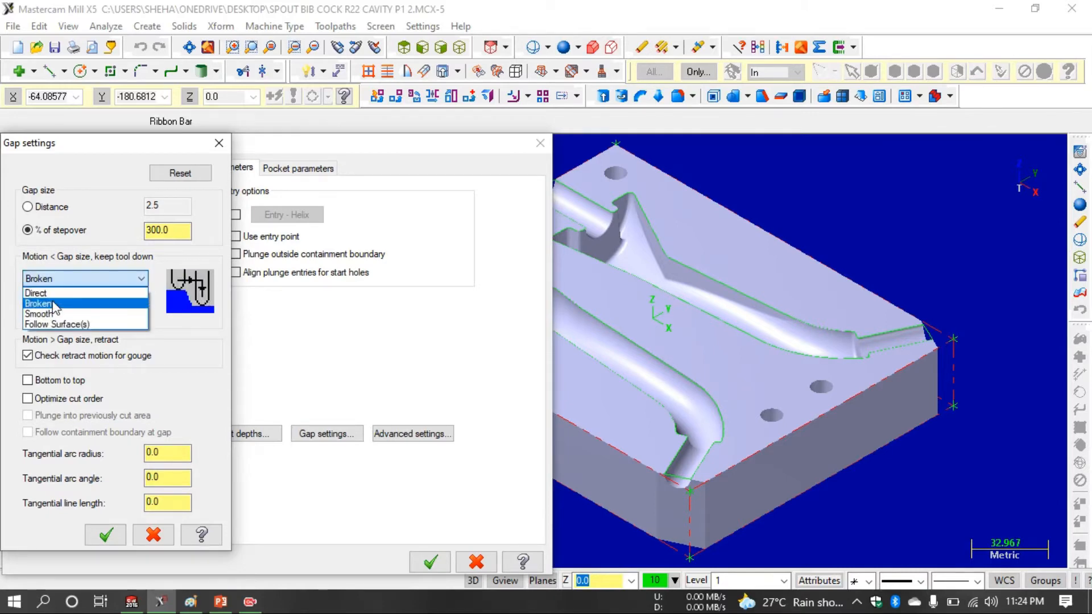
{"action": "left_click", "coordinate": [71, 307]}
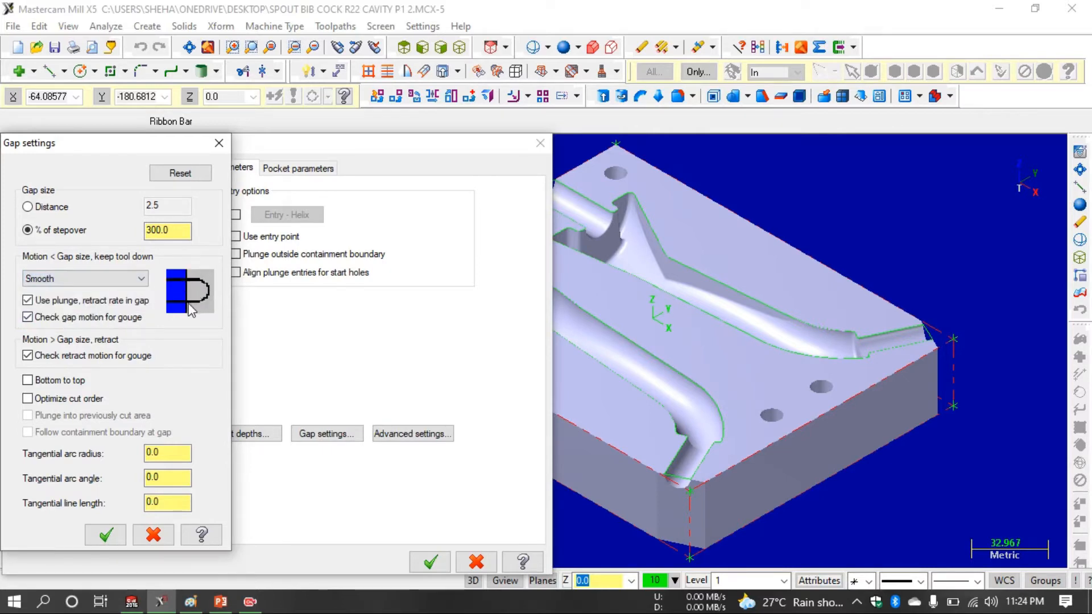
{"action": "left_click", "coordinate": [90, 279]}
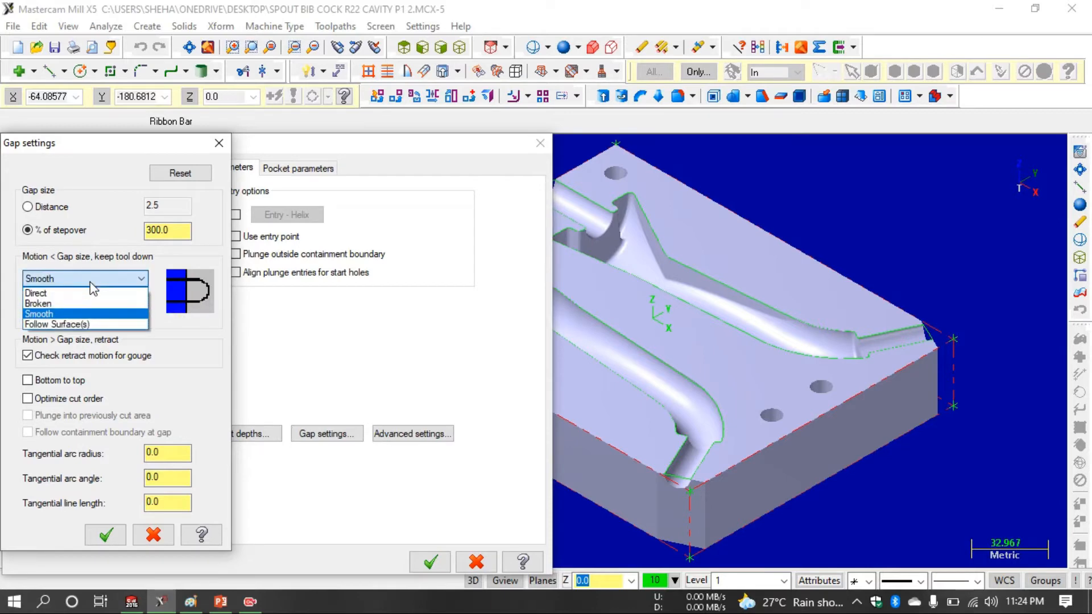
{"action": "left_click", "coordinate": [90, 280]}
{"action": "left_click", "coordinate": [90, 280]}
{"action": "left_click", "coordinate": [90, 281]}
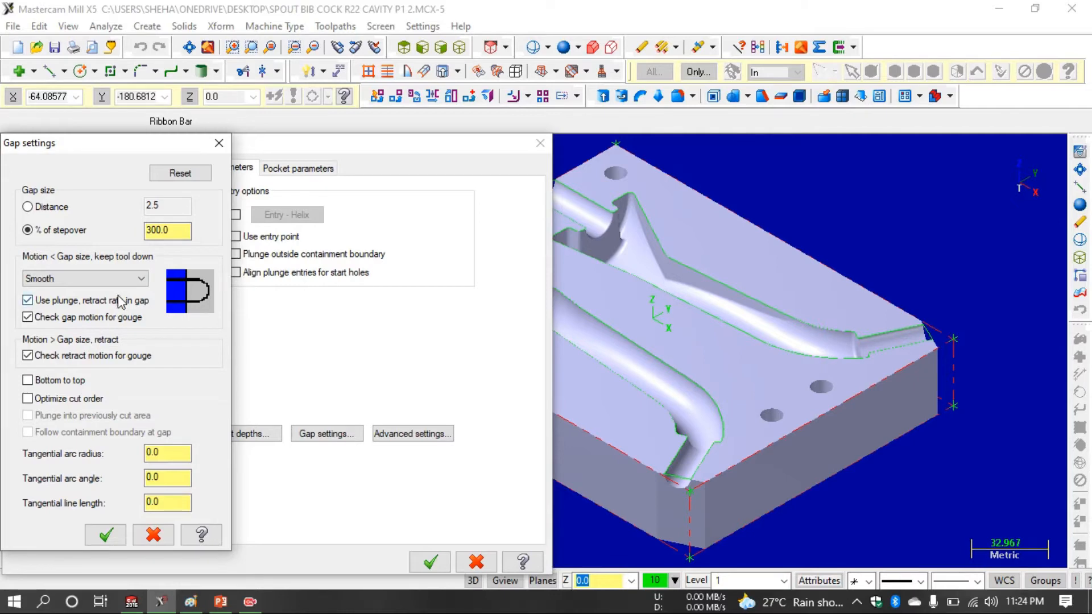
{"action": "left_click", "coordinate": [47, 399]}
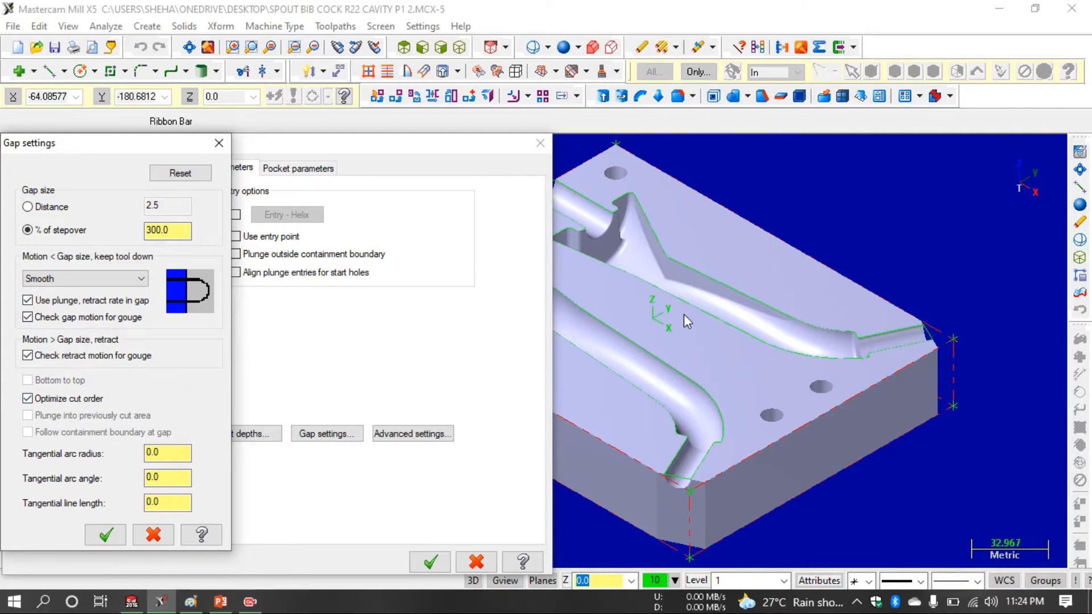
{"action": "left_click", "coordinate": [106, 534]}
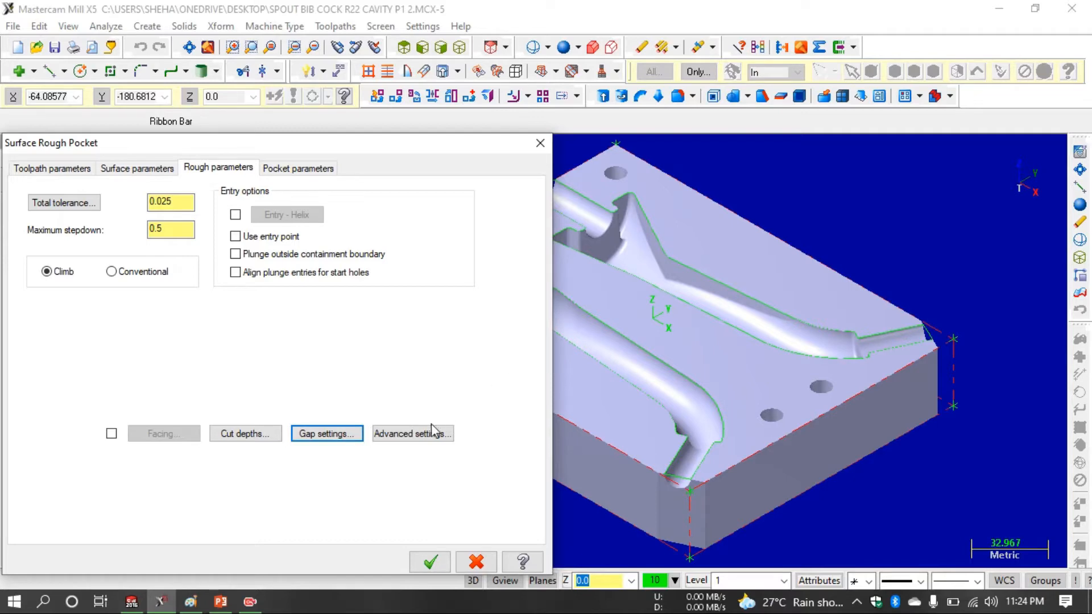
- Set the rough pocket's sharp corner tolerance distance to 0.025 and choose Constant Overlap Spiral as the cutting method
{"action": "left_click", "coordinate": [409, 435]}
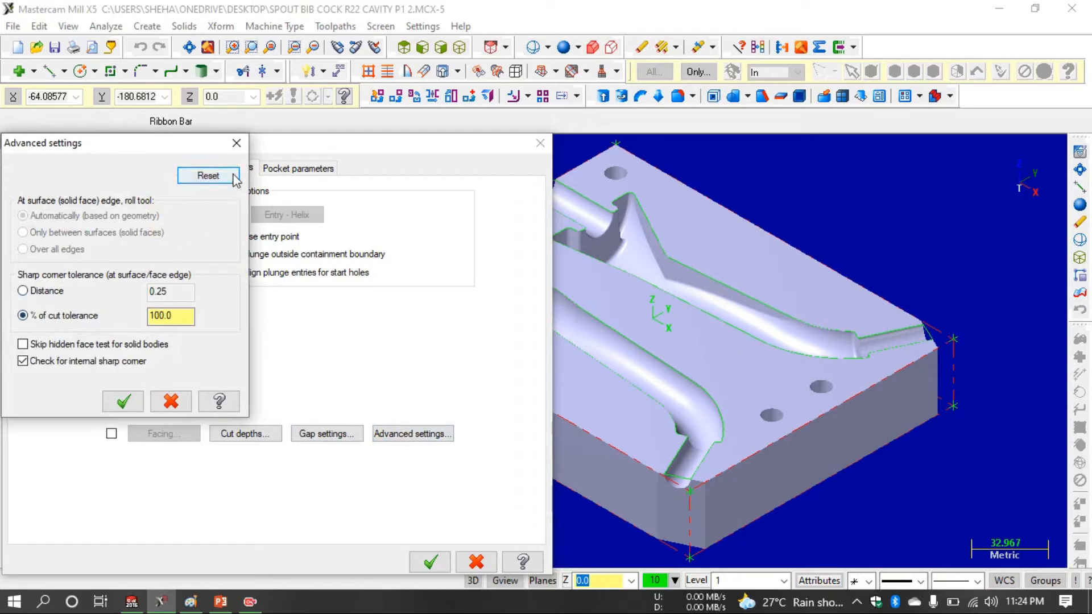
{"action": "left_click", "coordinate": [156, 292]}
{"action": "type", "text": "0"}
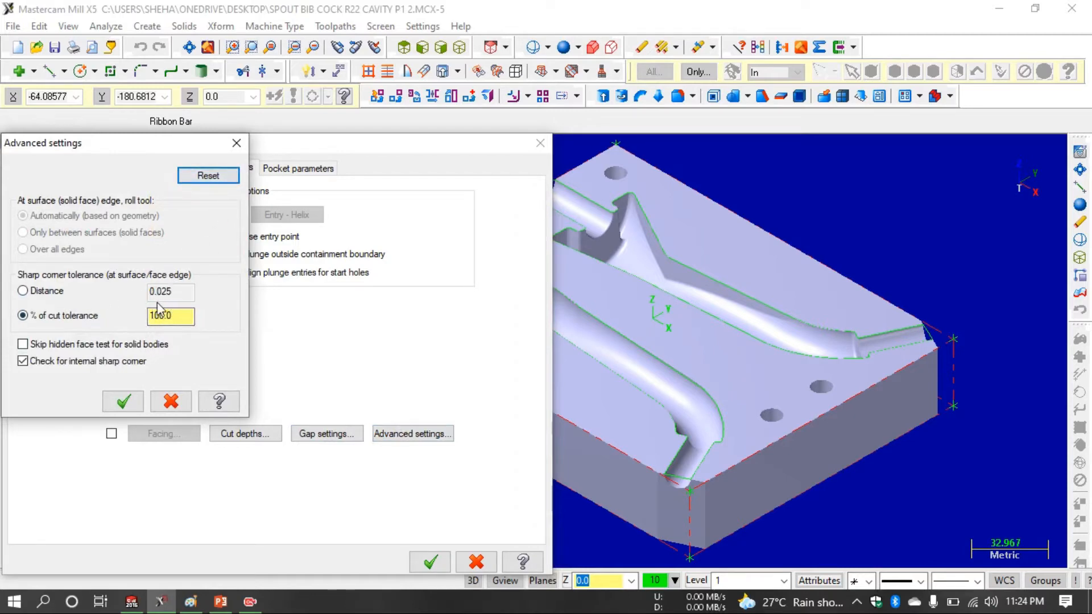
{"action": "left_click", "coordinate": [122, 402]}
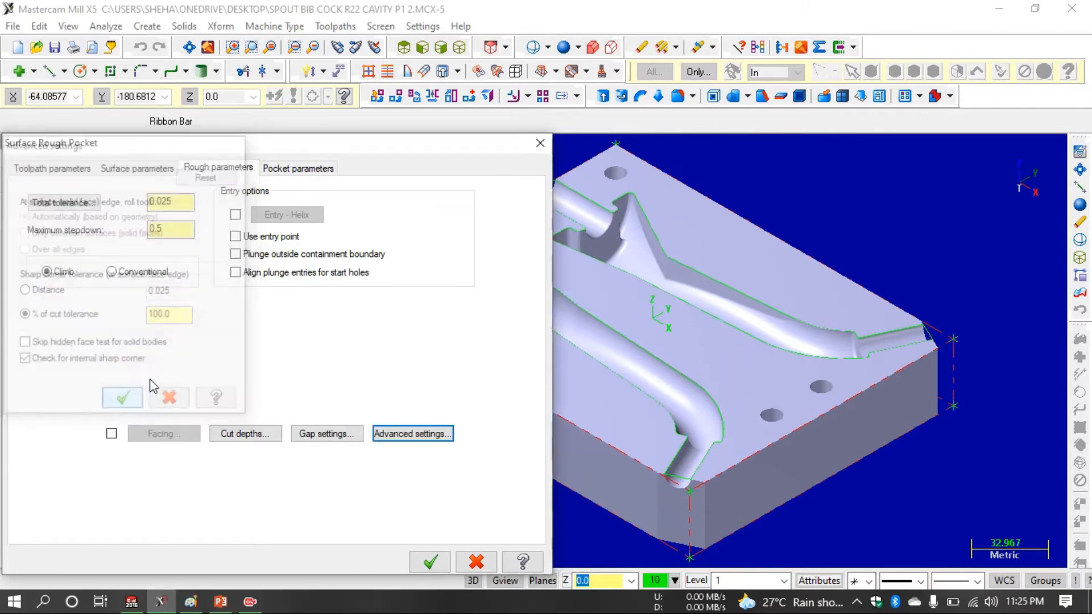
{"action": "left_click", "coordinate": [295, 168]}
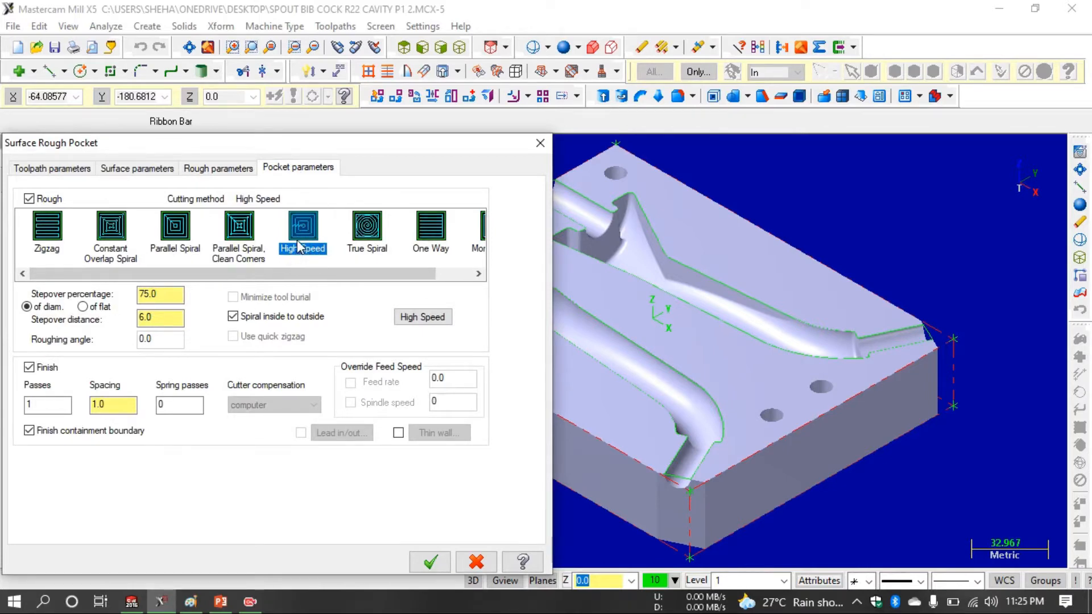
{"action": "left_click", "coordinate": [112, 233]}
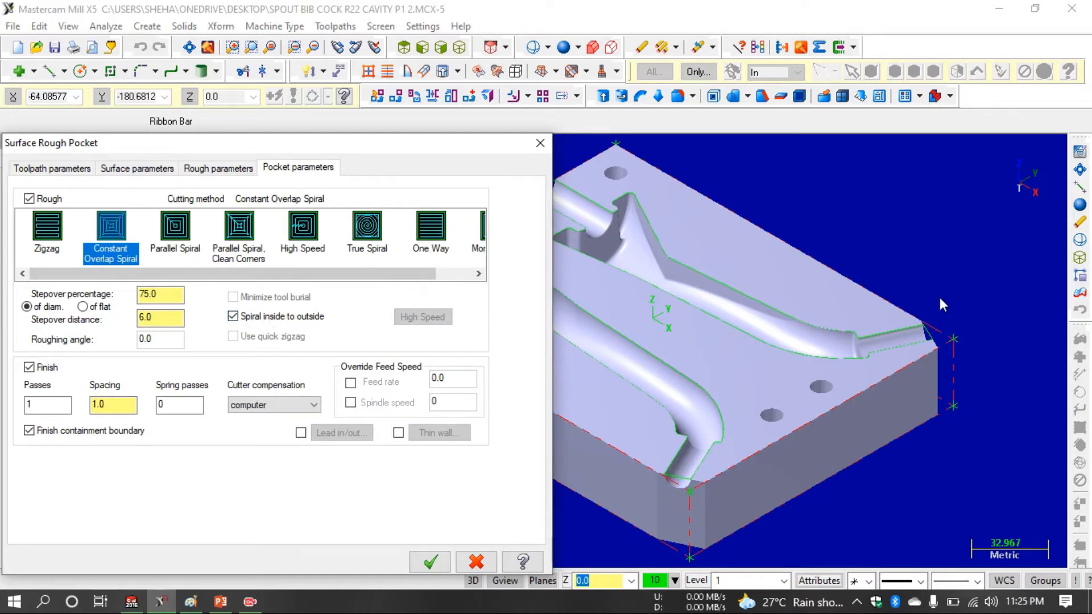
- Switch to Paint and delete the whole existing sketch to clear the canvas
{"action": "left_click", "coordinate": [189, 604]}
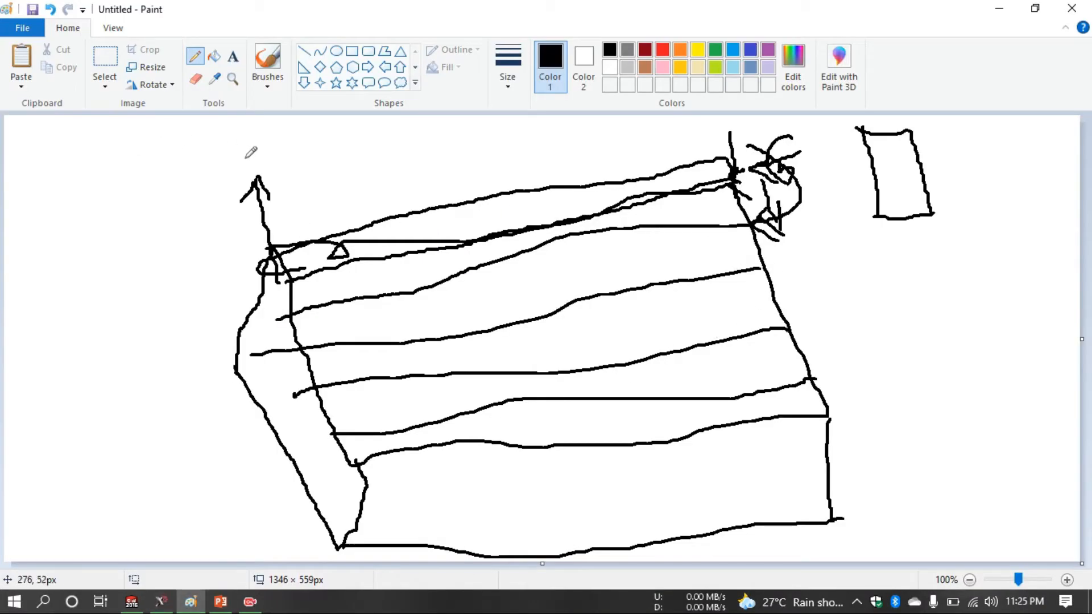
{"action": "left_click", "coordinate": [114, 83]}
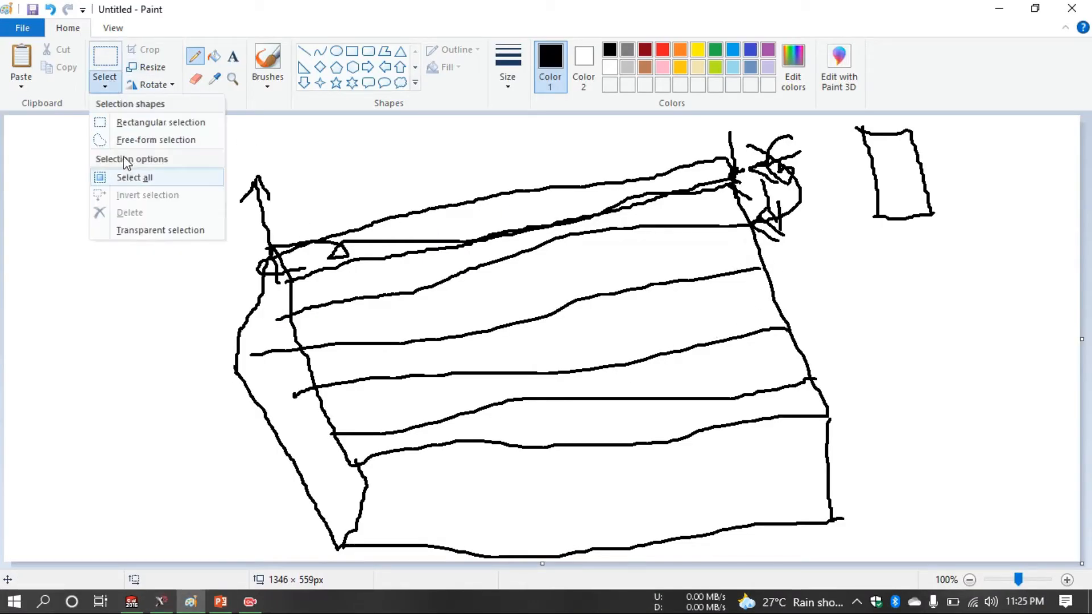
{"action": "left_click", "coordinate": [123, 177]}
{"action": "left_click", "coordinate": [107, 87]}
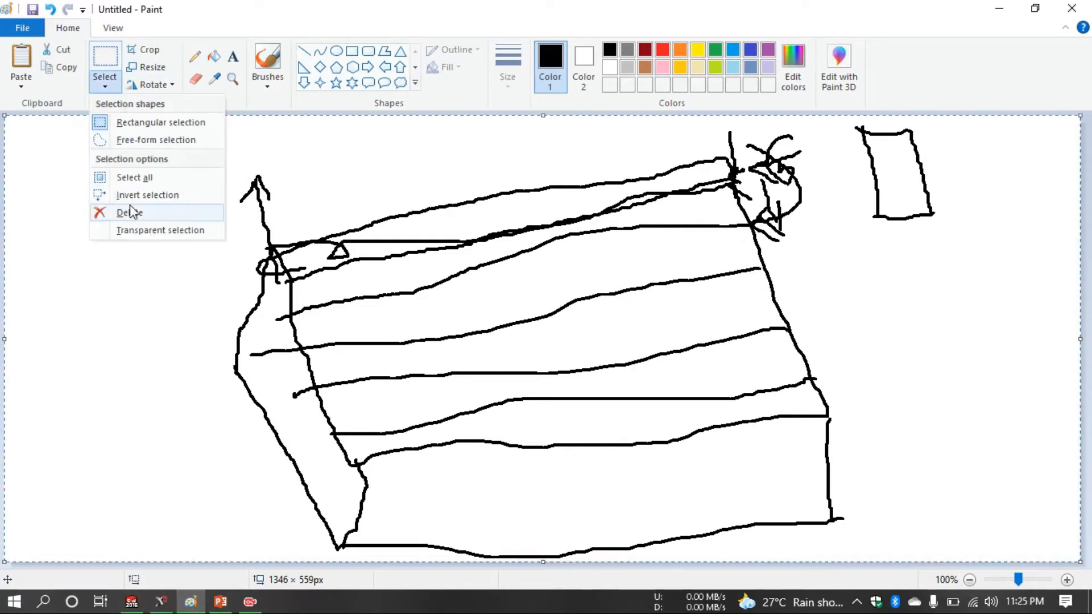
{"action": "left_click", "coordinate": [130, 211]}
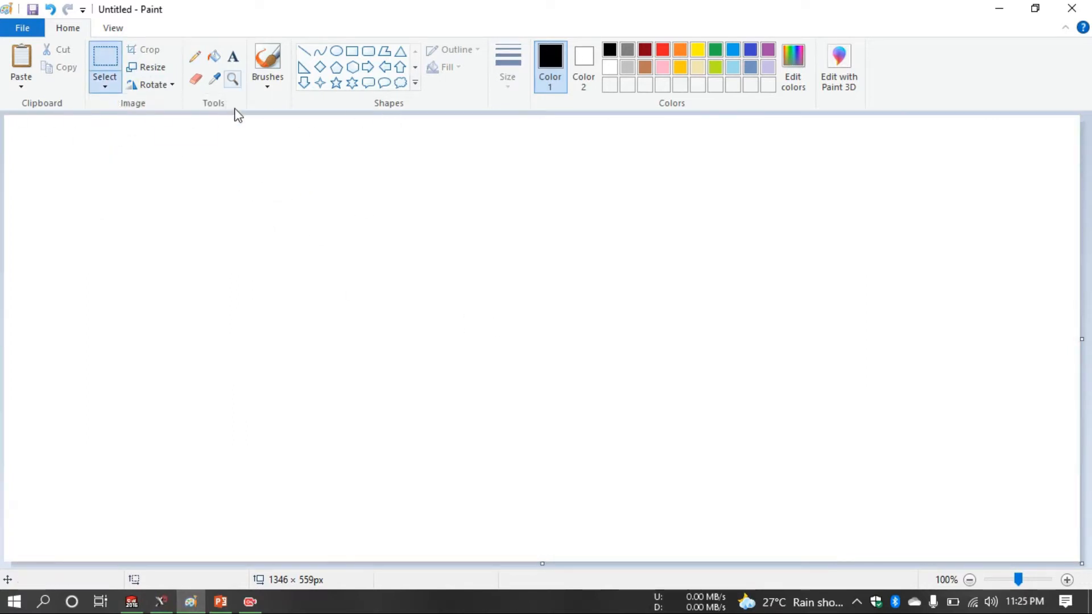
- Draw a large freehand spiral with the Pencil, winding outward from the middle of the canvas to its lower edge
{"action": "left_click", "coordinate": [194, 56]}
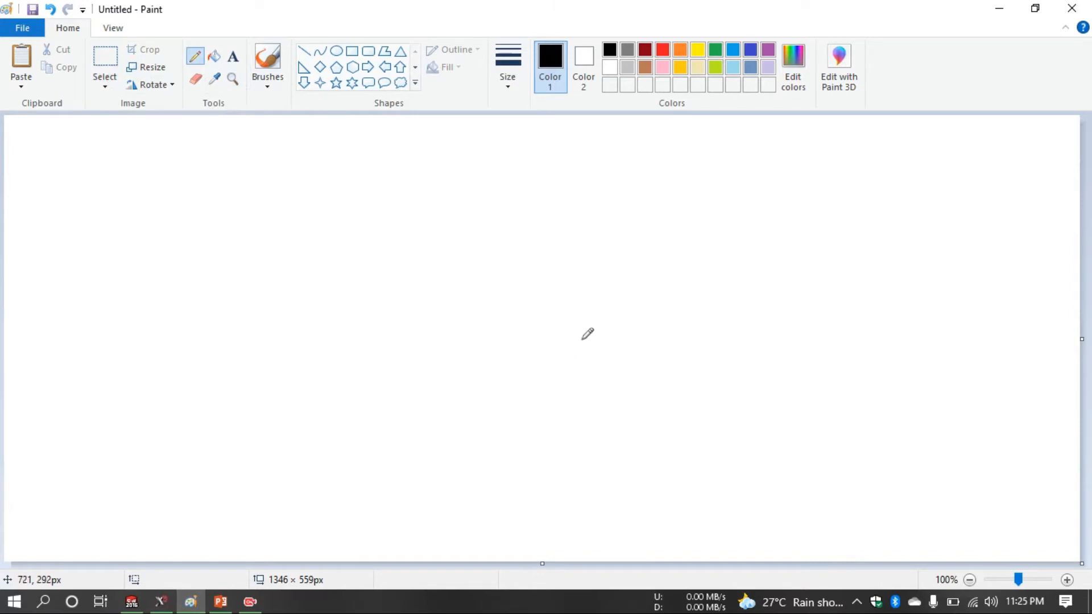
{"action": "mouse_move", "coordinate": [565, 311]}
{"action": "left_mouse_down"}
{"action": "mouse_move", "coordinate": [560, 336]}
{"action": "mouse_move", "coordinate": [622, 310]}
{"action": "mouse_move", "coordinate": [565, 242]}
{"action": "mouse_move", "coordinate": [490, 322]}
{"action": "mouse_move", "coordinate": [707, 341]}
{"action": "mouse_move", "coordinate": [607, 166]}
{"action": "mouse_move", "coordinate": [448, 220]}
{"action": "mouse_move", "coordinate": [607, 467]}
{"action": "left_mouse_up"}
{"action": "mouse_move", "coordinate": [677, 481]}
{"action": "left_mouse_down"}
{"action": "mouse_move", "coordinate": [848, 218]}
{"action": "mouse_move", "coordinate": [472, 145]}
{"action": "mouse_move", "coordinate": [339, 398]}
{"action": "mouse_move", "coordinate": [663, 573]}
{"action": "left_mouse_up"}
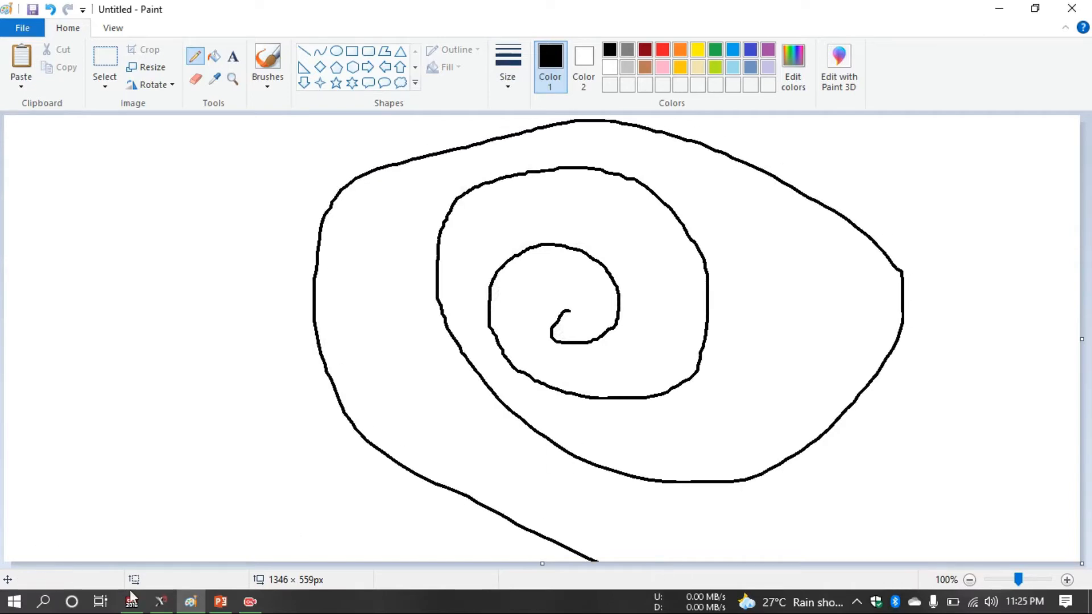
- Turn off Spiral inside to outside for the rough pocket in Mastercam, and sketch a smaller inward-winding spiral in Paint
{"action": "left_click", "coordinate": [162, 601]}
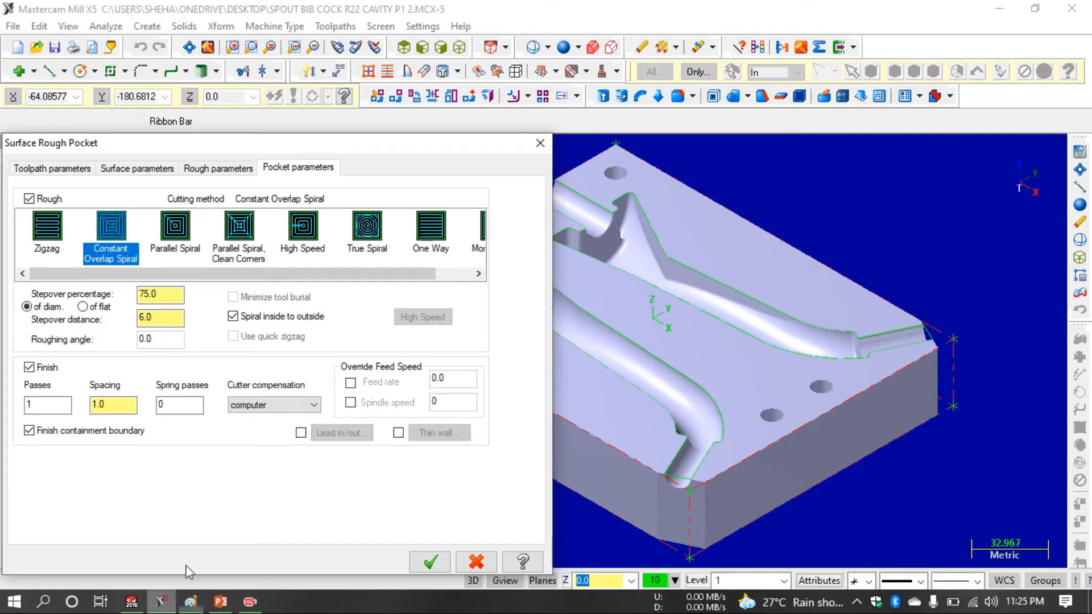
{"action": "left_click", "coordinate": [232, 316]}
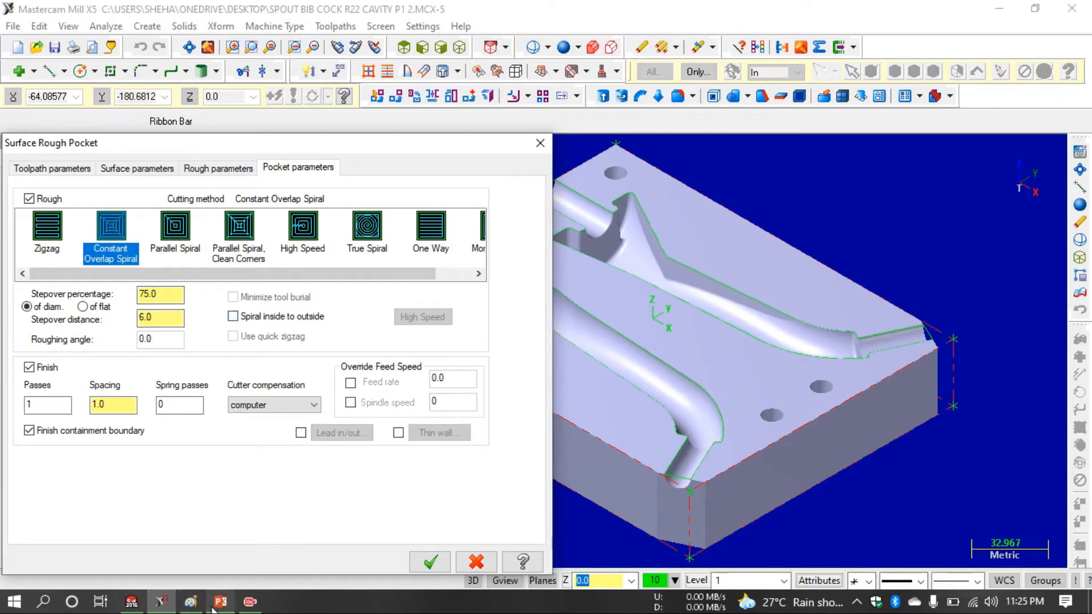
{"action": "left_click", "coordinate": [190, 602]}
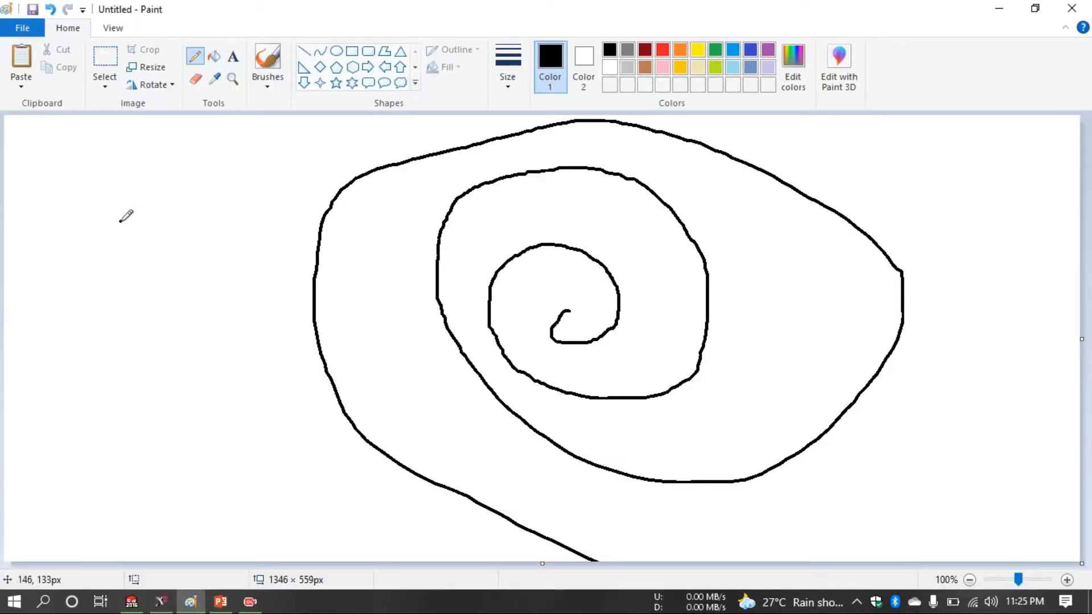
{"action": "mouse_move", "coordinate": [120, 220]}
{"action": "left_mouse_down"}
{"action": "mouse_move", "coordinate": [263, 360]}
{"action": "mouse_move", "coordinate": [61, 341]}
{"action": "mouse_move", "coordinate": [108, 247]}
{"action": "mouse_move", "coordinate": [163, 346]}
{"action": "mouse_move", "coordinate": [122, 312]}
{"action": "mouse_move", "coordinate": [141, 318]}
{"action": "left_mouse_up"}
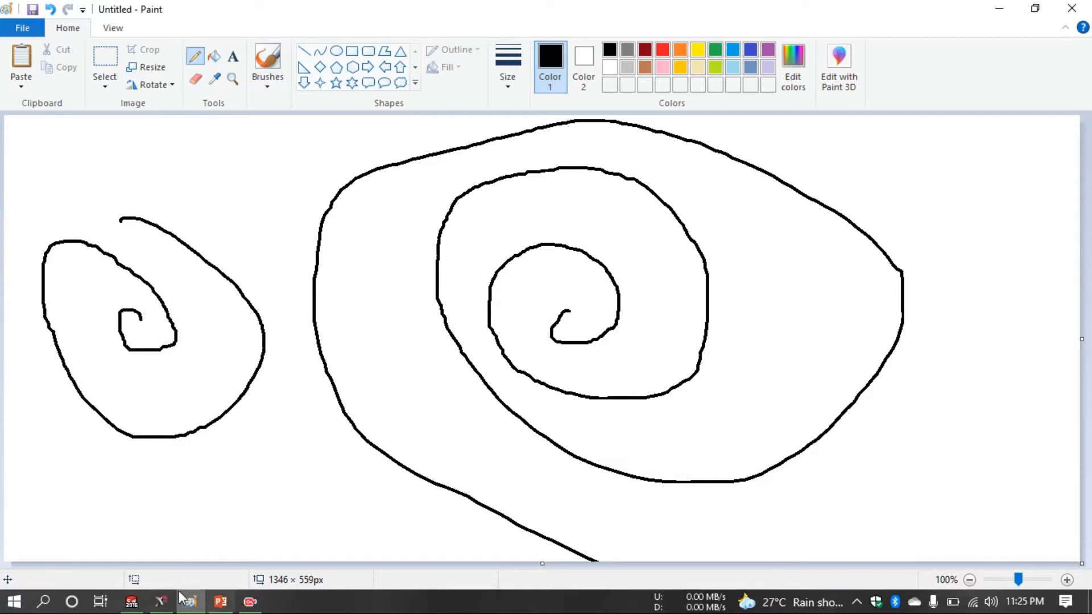
- Switch to Mastercam, turn off the rough pocket's finish passes, and accept the parameters to generate the toolpath
{"action": "left_click", "coordinate": [162, 601]}
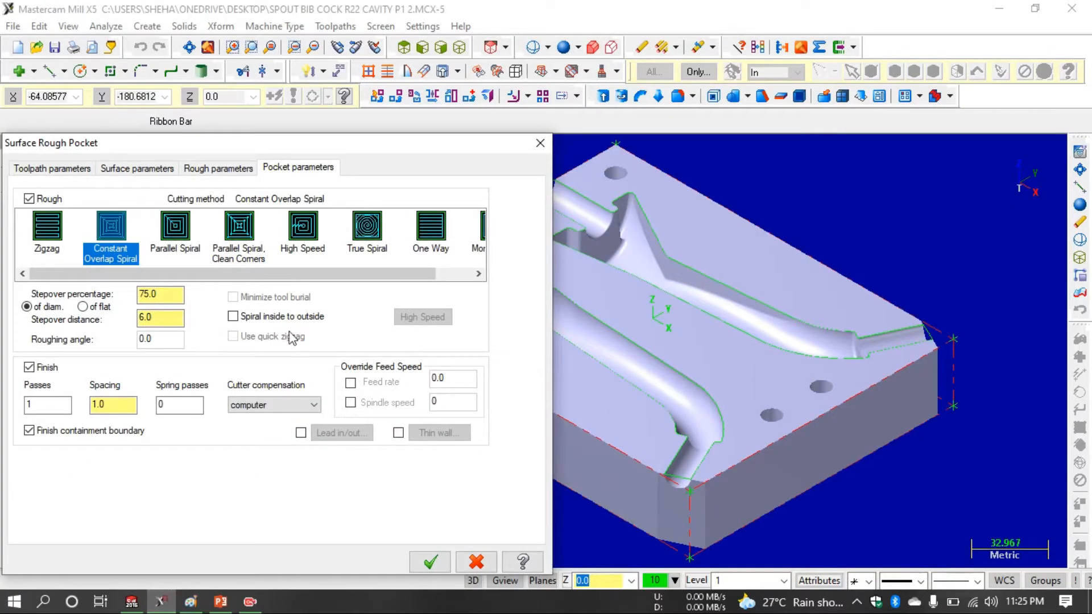
{"action": "left_click", "coordinate": [45, 370]}
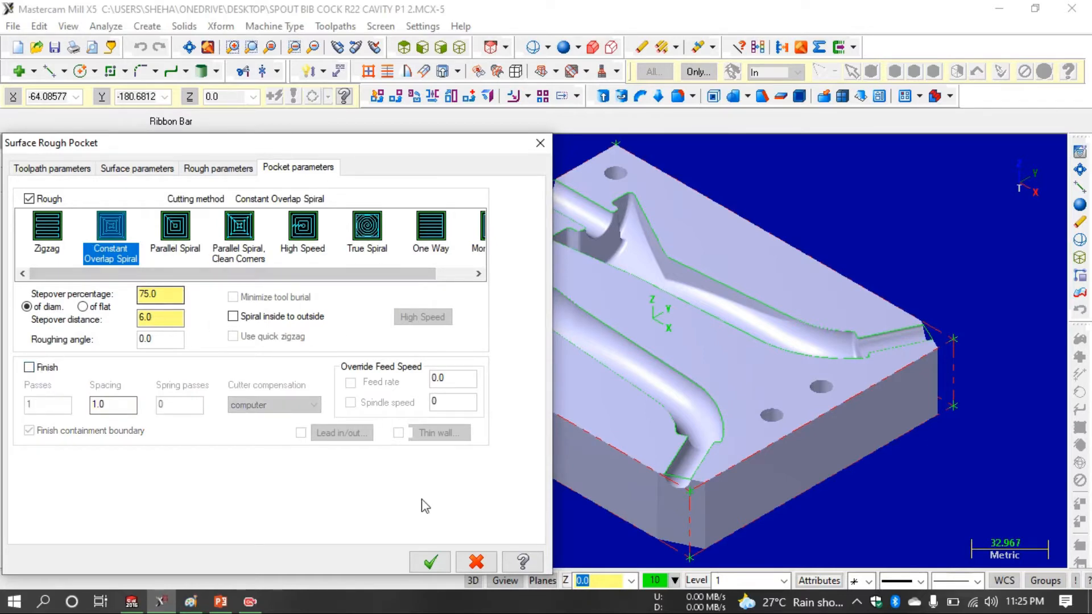
{"action": "left_click", "coordinate": [430, 561]}
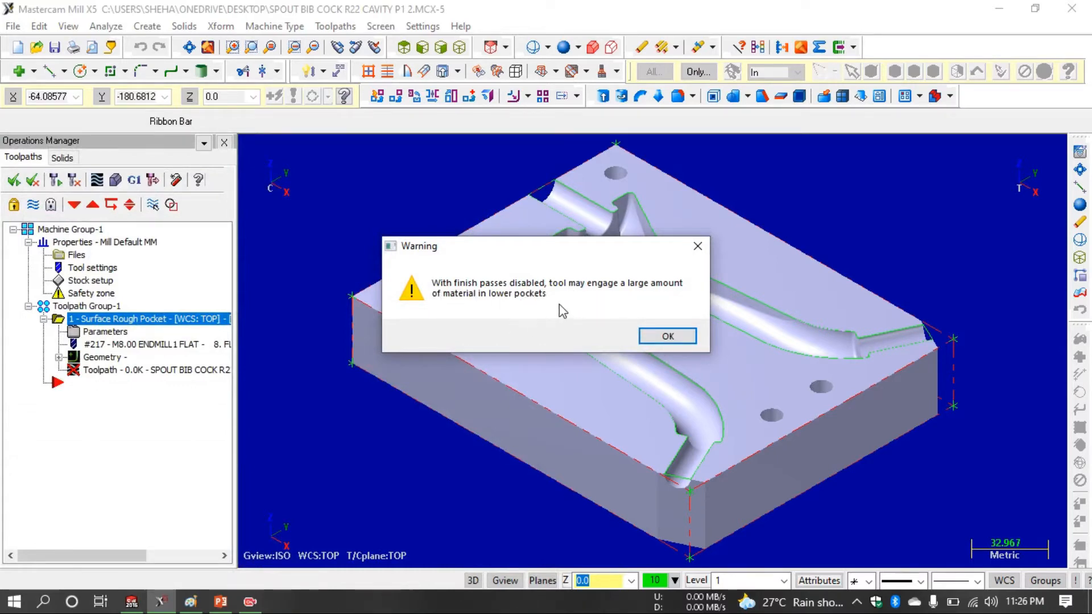
{"action": "left_click", "coordinate": [668, 337]}
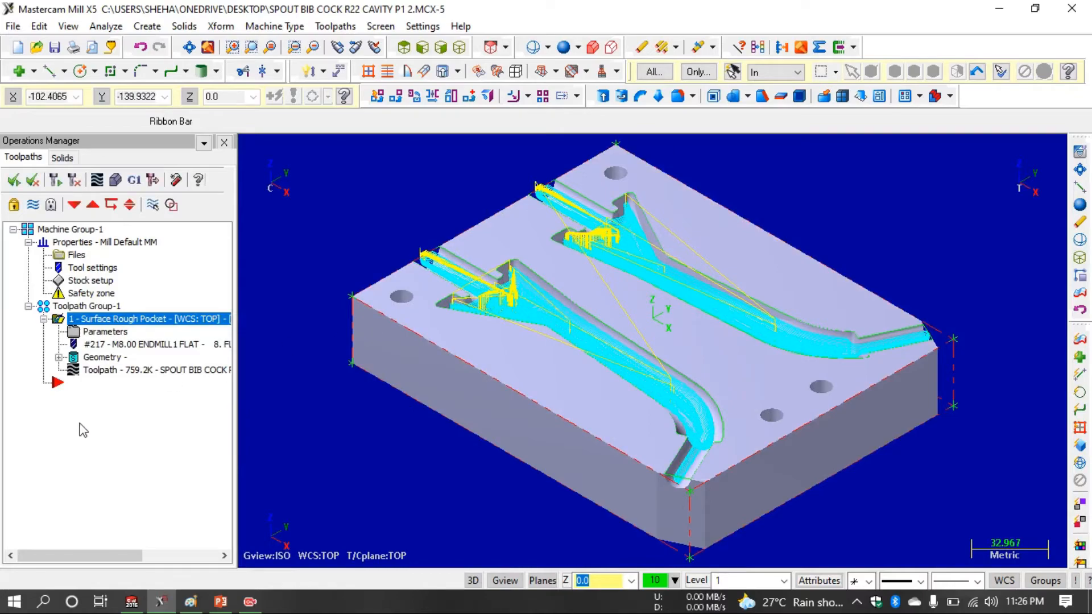
- Compare the Programming Criteria slide in PowerPoint with the generated rough pocket toolpath in Mastercam
{"action": "left_click", "coordinate": [221, 602]}
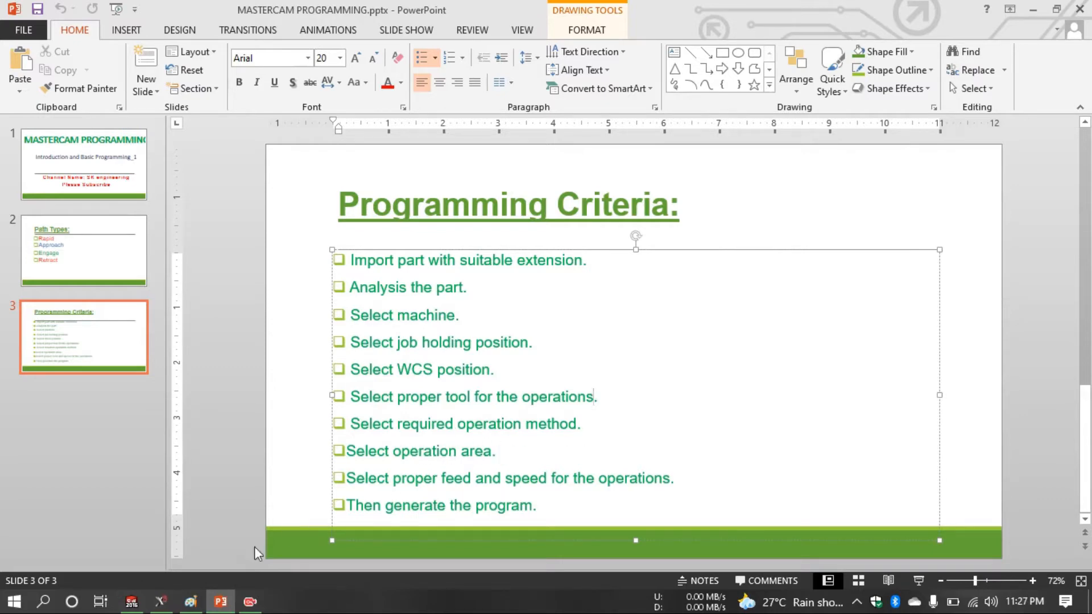
{"action": "left_click", "coordinate": [161, 601]}
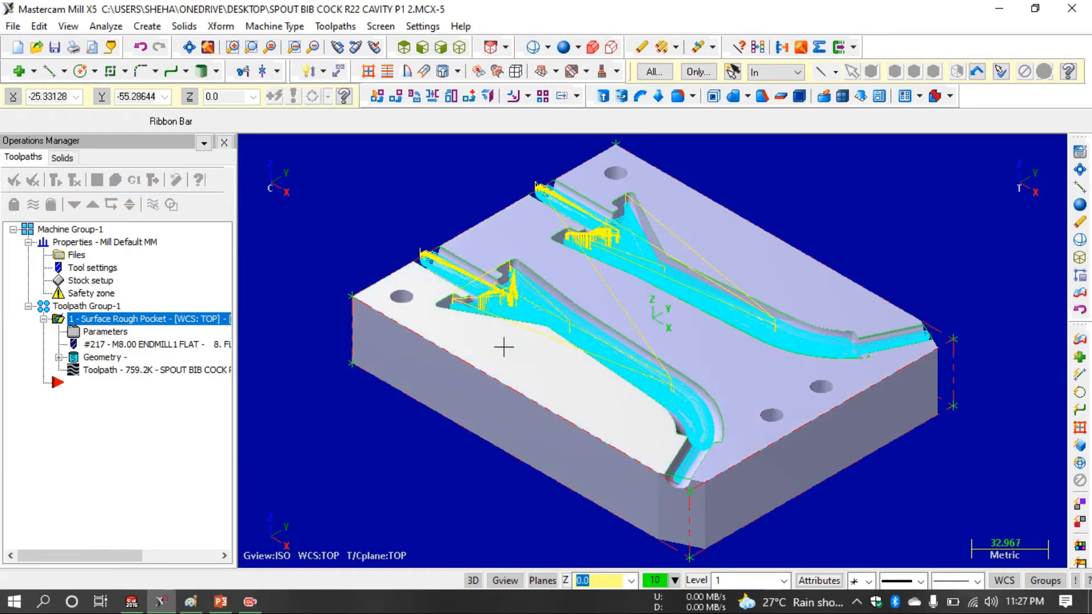
{"action": "left_click", "coordinate": [221, 601]}
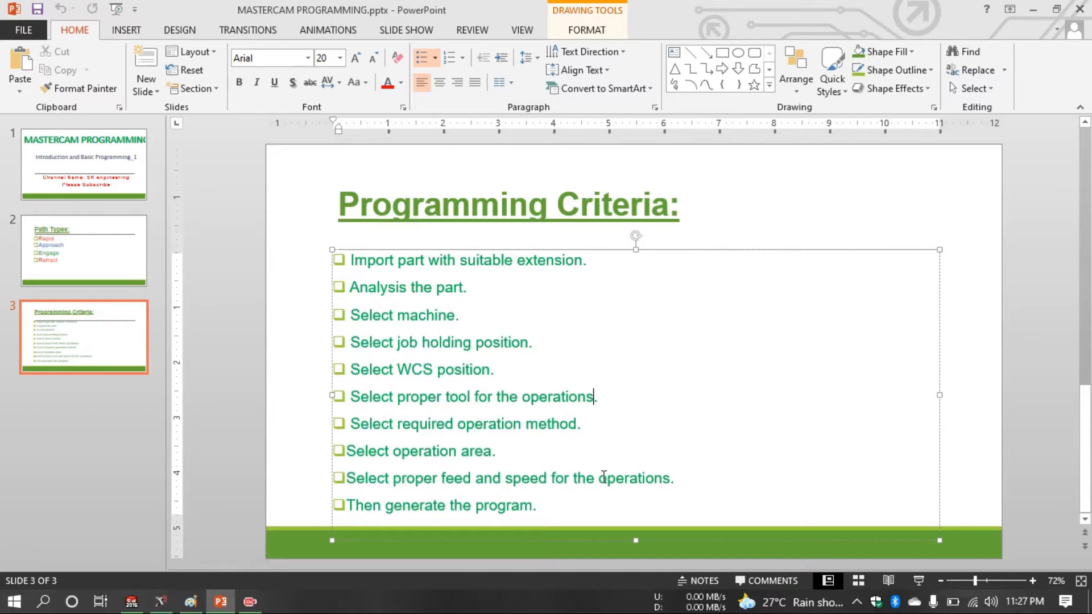
{"action": "left_click", "coordinate": [161, 601]}
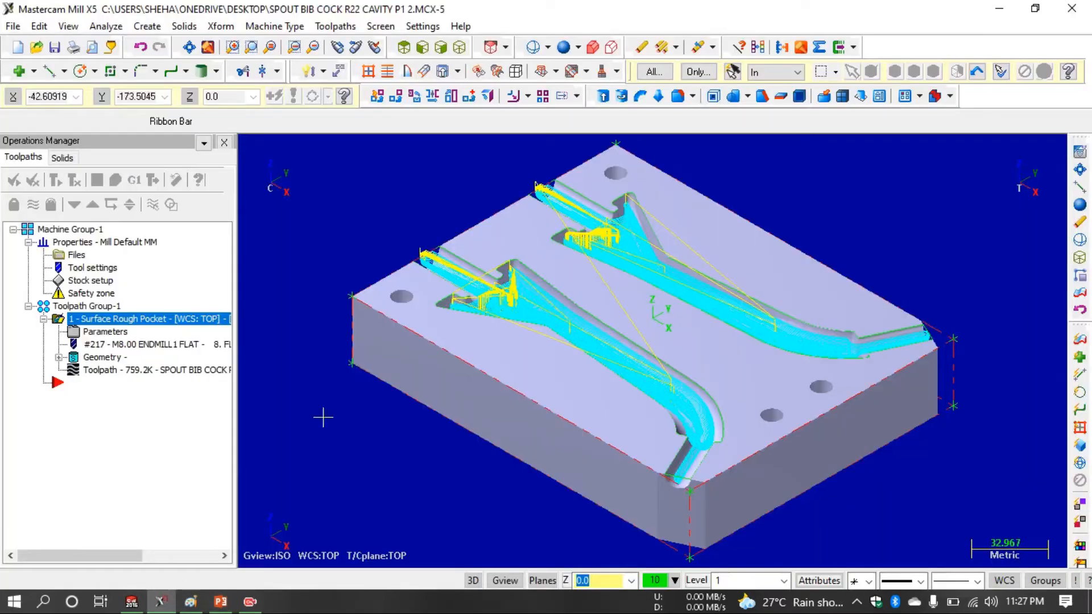
- Review the rough pocket's surface and tool parameters against the PowerPoint programming criteria, and close the parameters without changes
{"action": "left_click", "coordinate": [105, 332]}
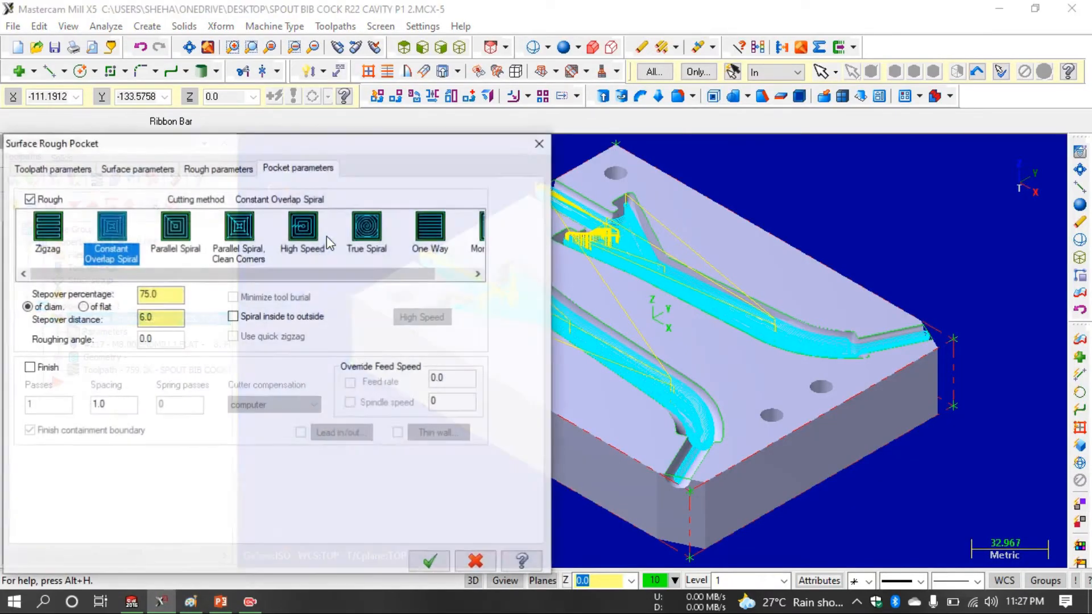
{"action": "left_click", "coordinate": [121, 168]}
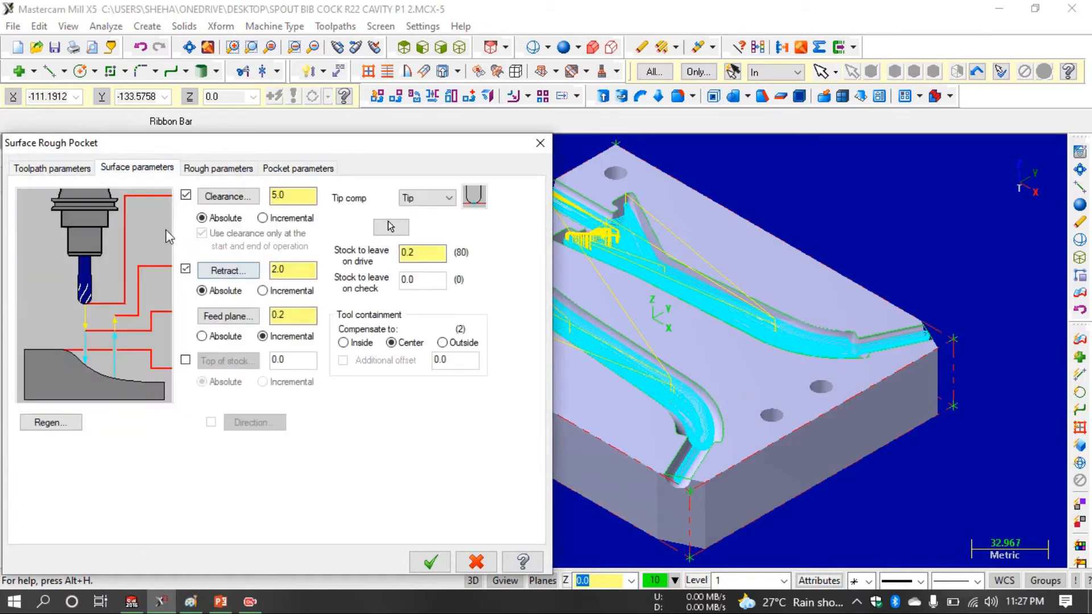
{"action": "left_click", "coordinate": [57, 169]}
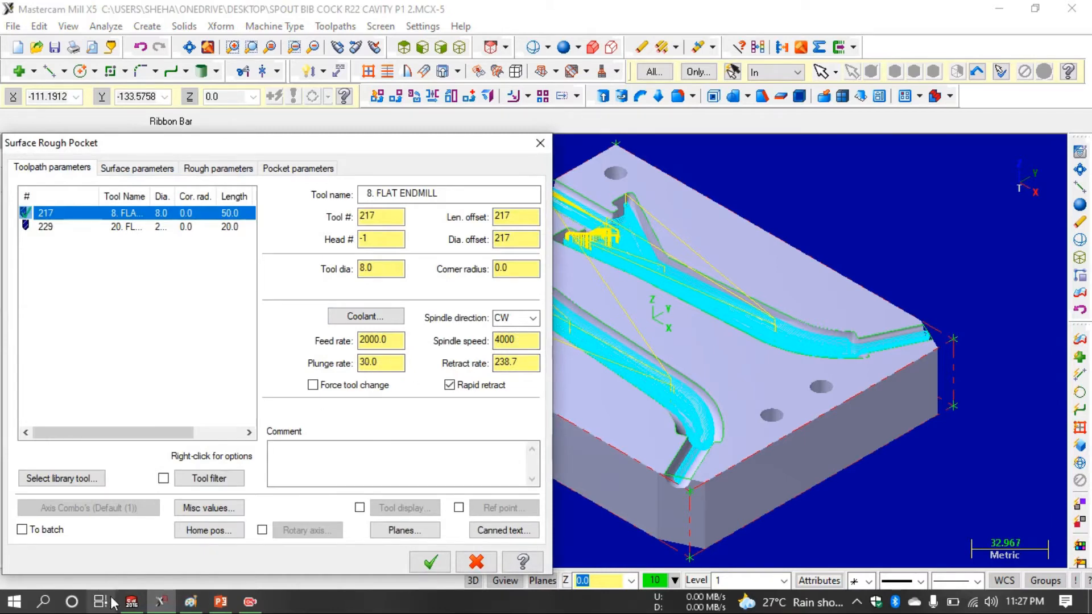
{"action": "left_click", "coordinate": [220, 601]}
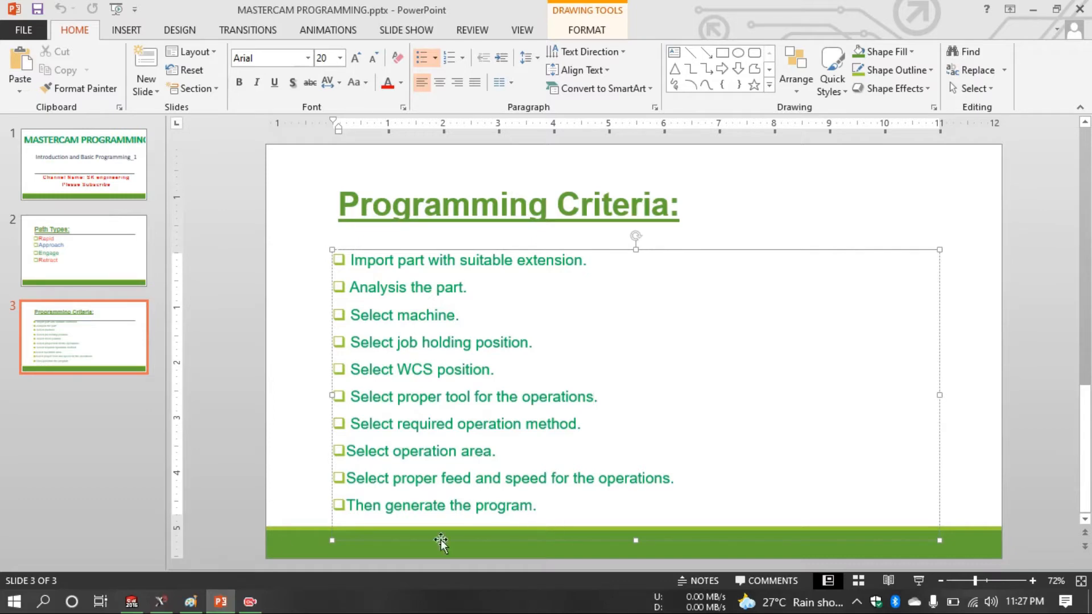
{"action": "left_click", "coordinate": [161, 601]}
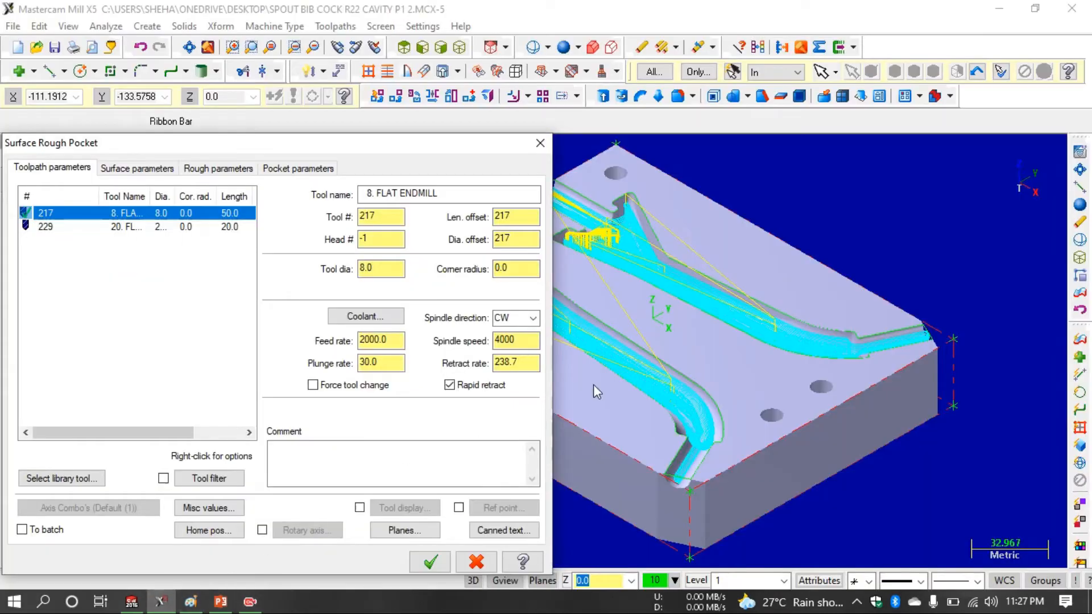
{"action": "left_click", "coordinate": [540, 143]}
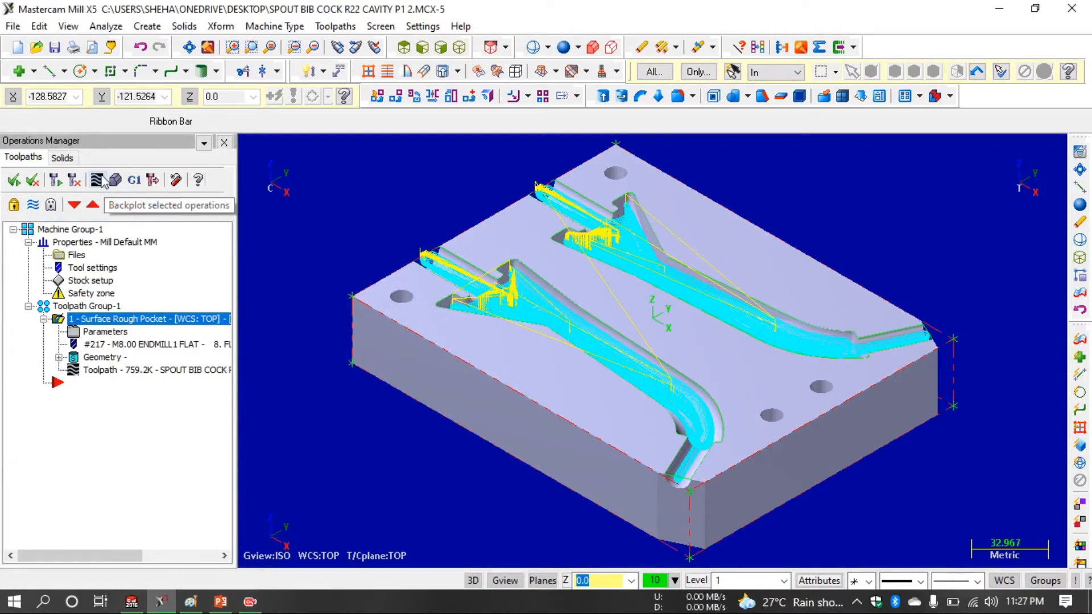
- Backplot the Surface Rough Pocket toolpath through both cavities, adjusting the playback speed, and close the backplot
{"action": "left_click", "coordinate": [98, 180]}
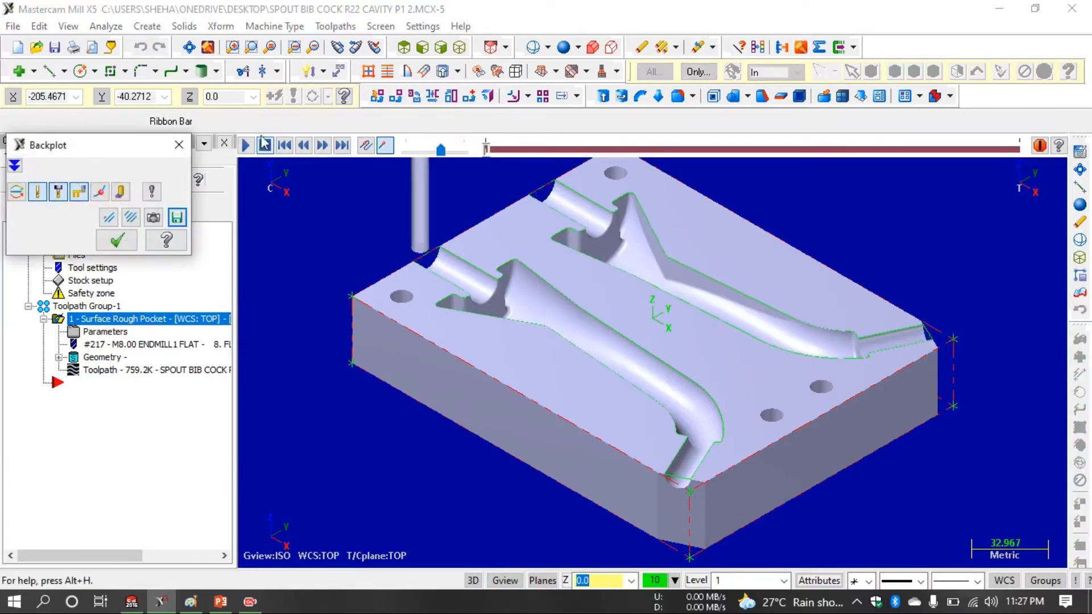
{"action": "left_click", "coordinate": [246, 146]}
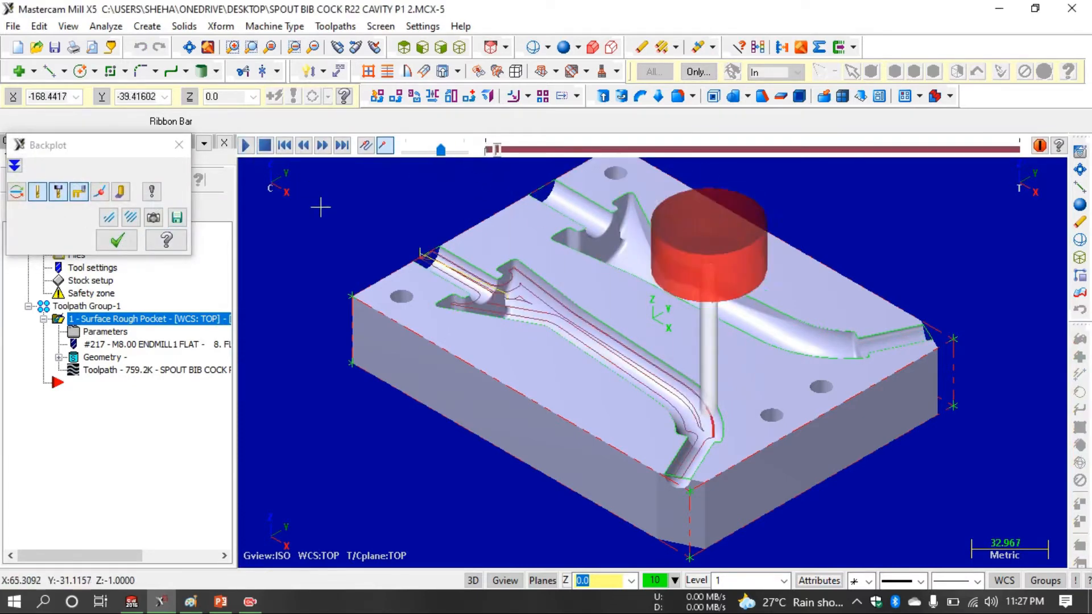
{"action": "left_click", "coordinate": [412, 150]}
{"action": "left_click", "coordinate": [412, 148]}
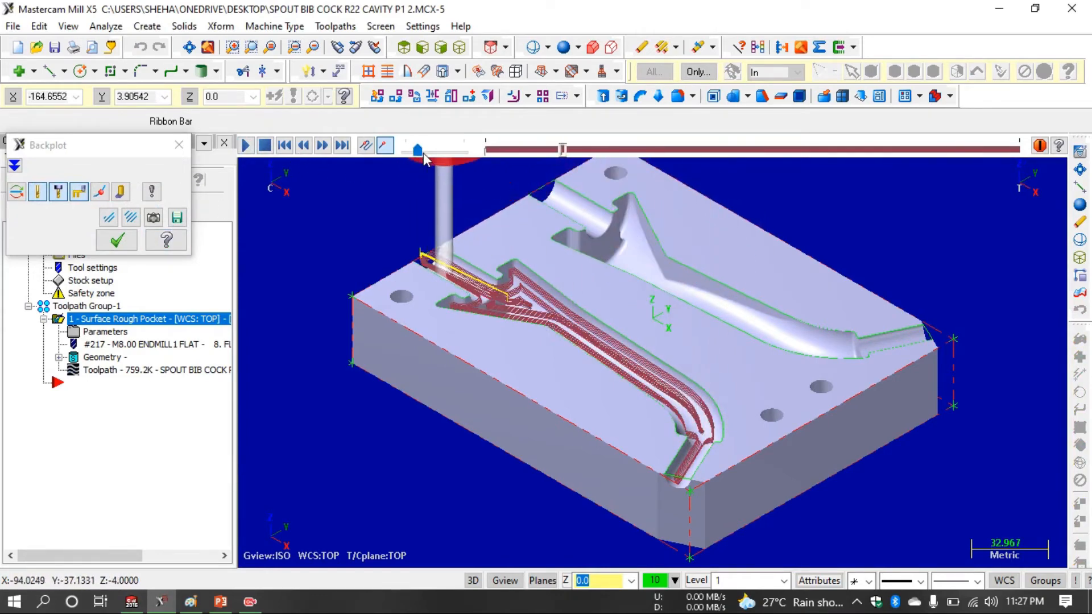
{"action": "left_click", "coordinate": [427, 151]}
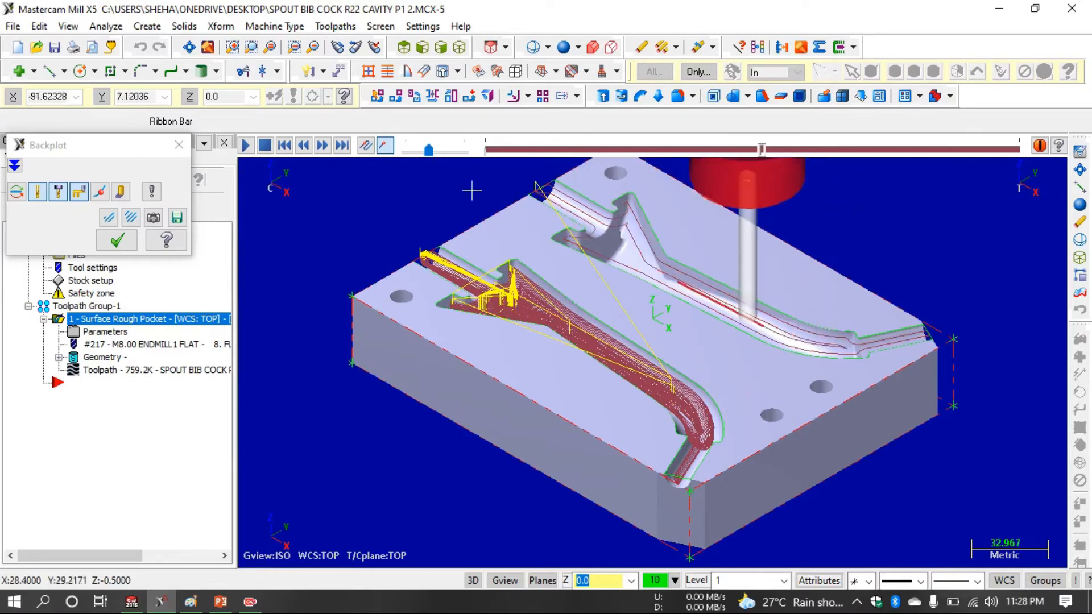
{"action": "left_click_drag", "start_coordinate": [429, 149], "coordinate": [443, 150]}
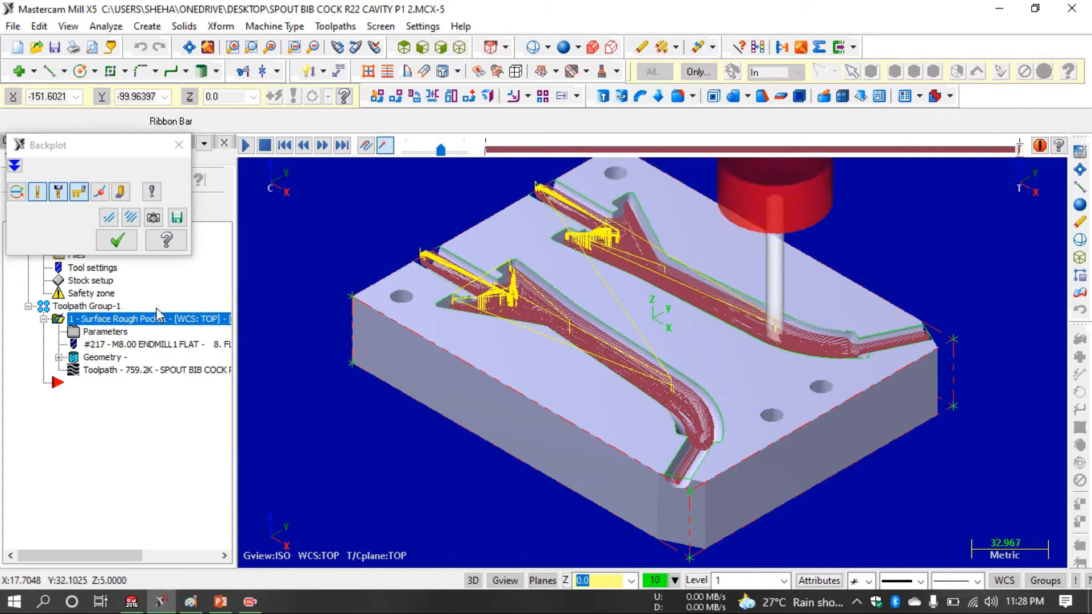
{"action": "left_click", "coordinate": [116, 241]}
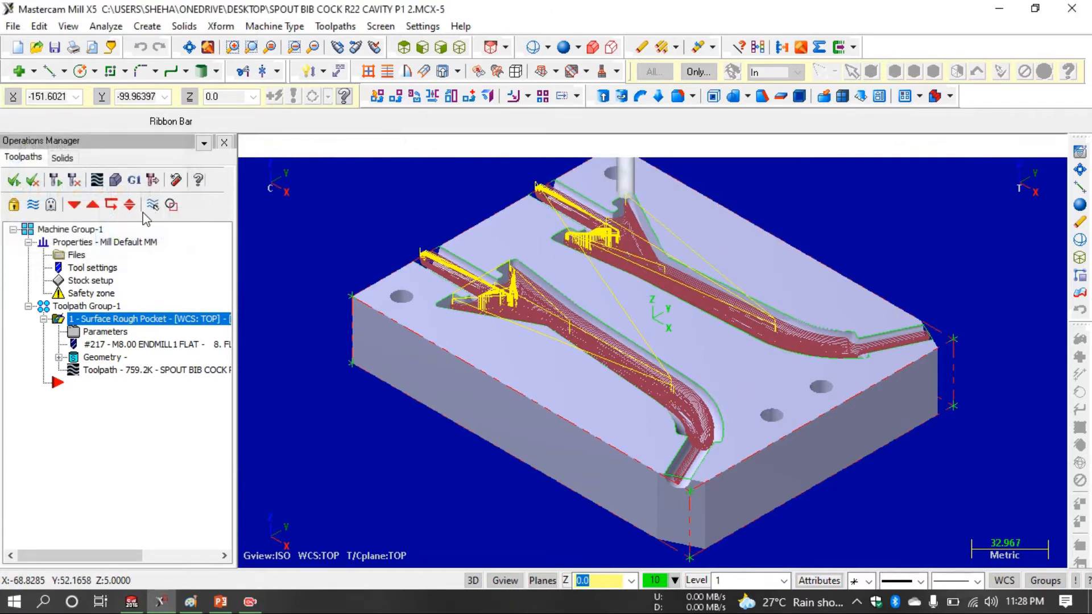
- Verify the rough pocket operation with a solid material-removal simulation on the stock, and close the verification
{"action": "left_click", "coordinate": [115, 181]}
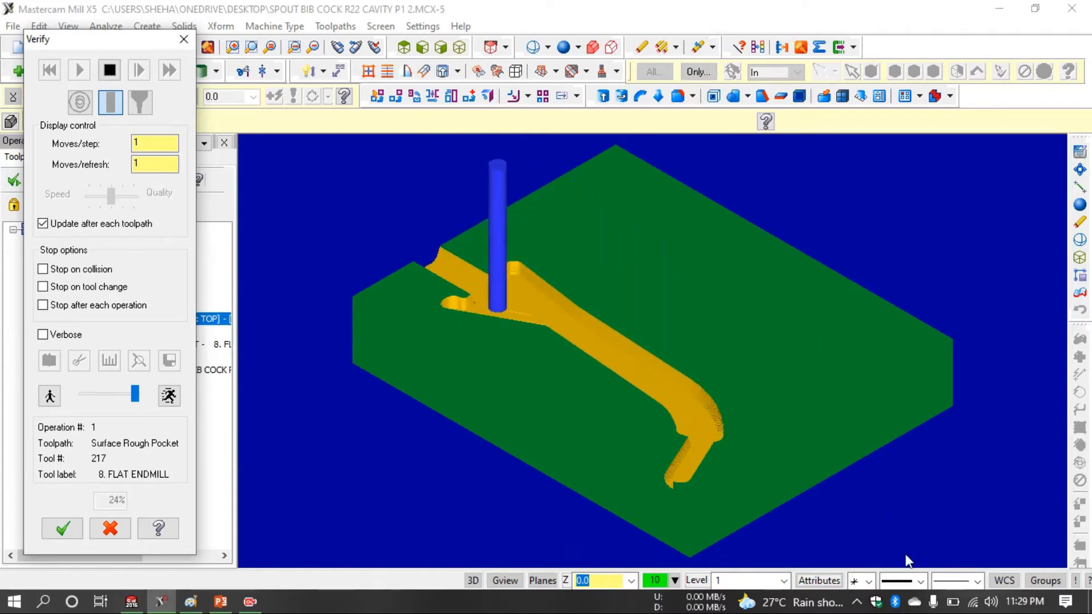
{"action": "left_click", "coordinate": [63, 529]}
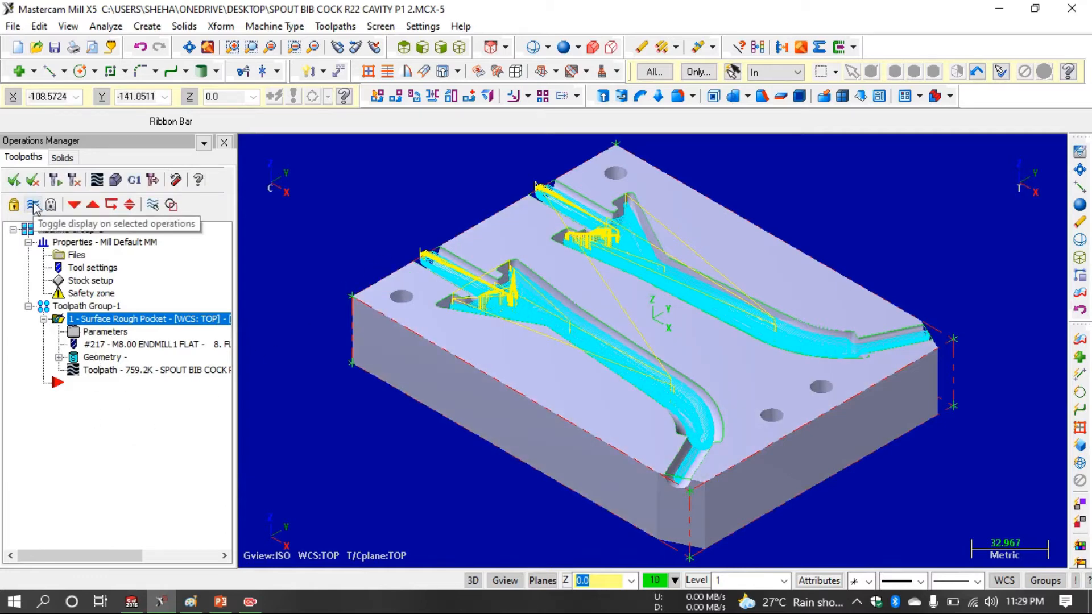
- Hide the rough pocket's toolpath display and inspect the bare cavity surfaces and corners
{"action": "left_click", "coordinate": [35, 208]}
{"action": "middle_click_drag", "start_coordinate": [705, 284], "coordinate": [529, 242]}
{"action": "scroll", "coordinate": [517, 285], "scroll_direction": "up", "scroll_amount": 5}
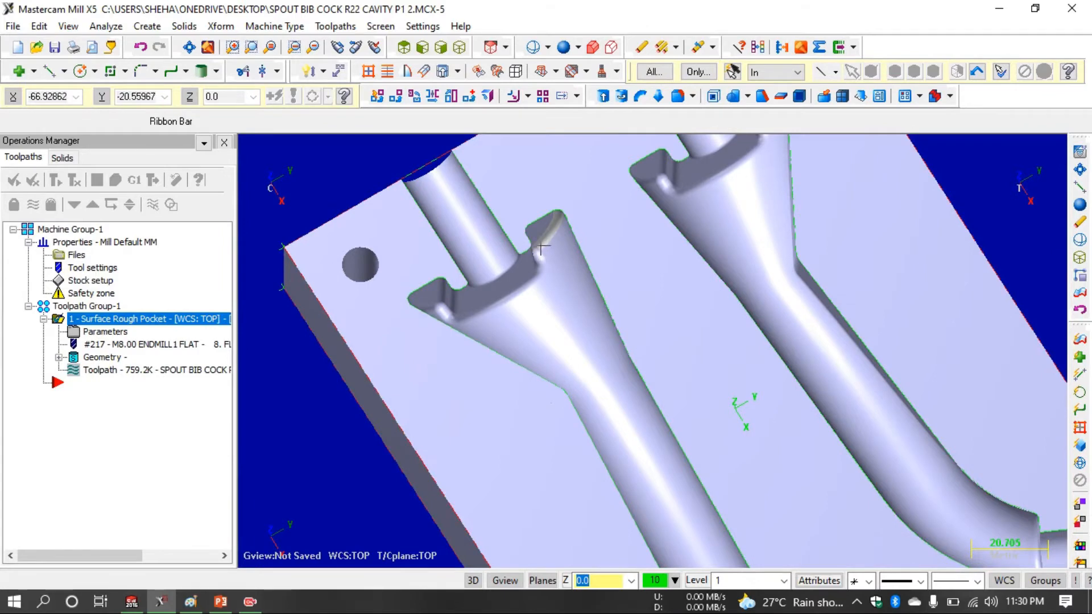
{"action": "middle_click_drag", "start_coordinate": [541, 249], "coordinate": [485, 259]}
{"action": "scroll", "coordinate": [561, 290], "scroll_direction": "down", "scroll_amount": 5}
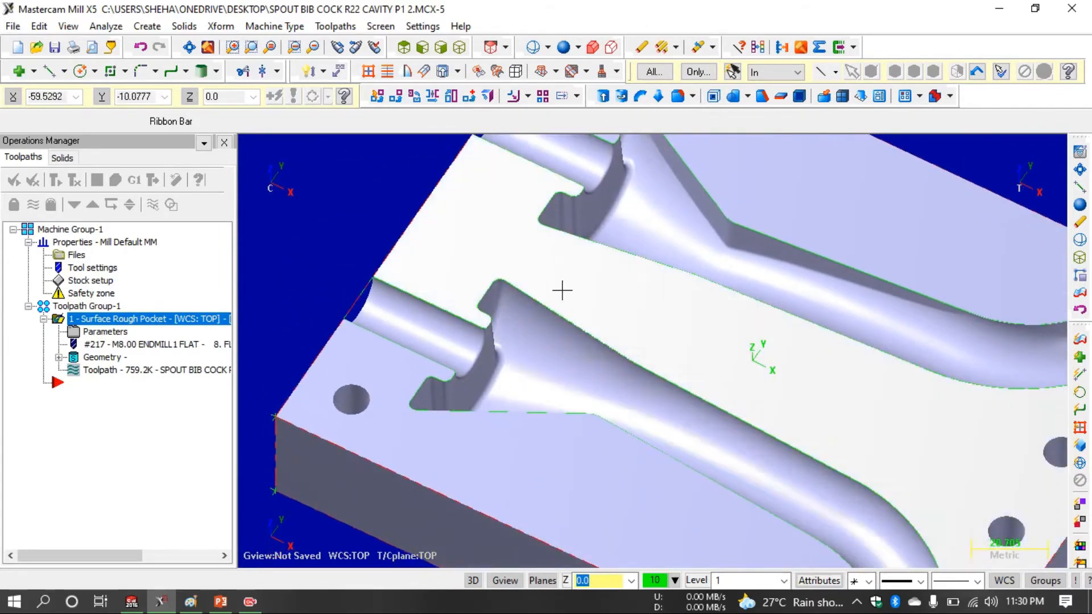
{"action": "middle_click_drag", "start_coordinate": [649, 266], "coordinate": [659, 281]}
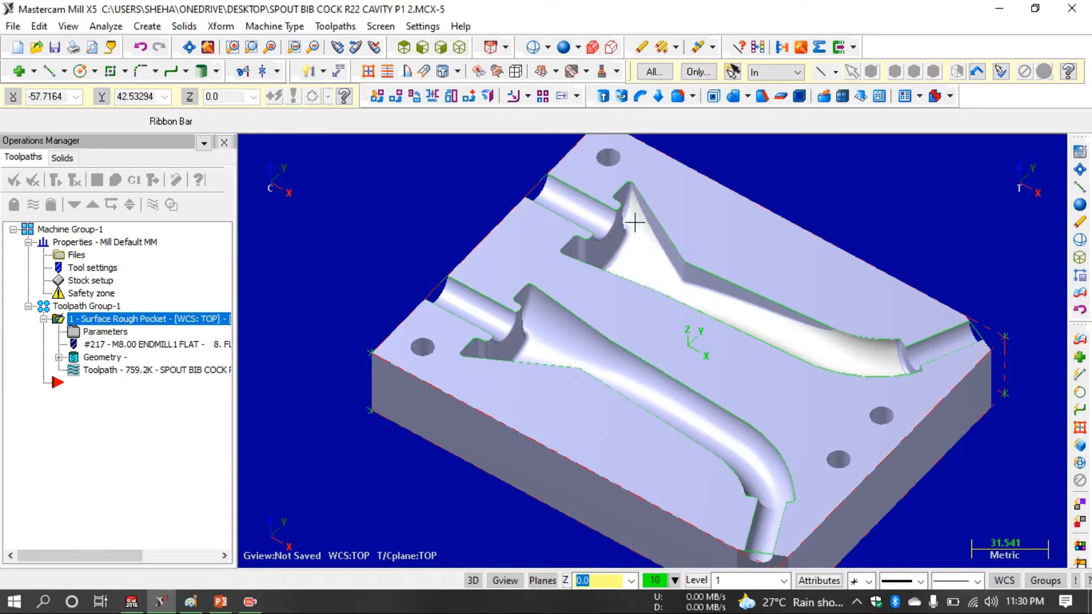
- Start a Surface Rough Contour toolpath after the rough pocket operation, with the Advanced 3D Toolpath Refinement feature activated
{"action": "middle_click_drag", "start_coordinate": [634, 222], "coordinate": [673, 229]}
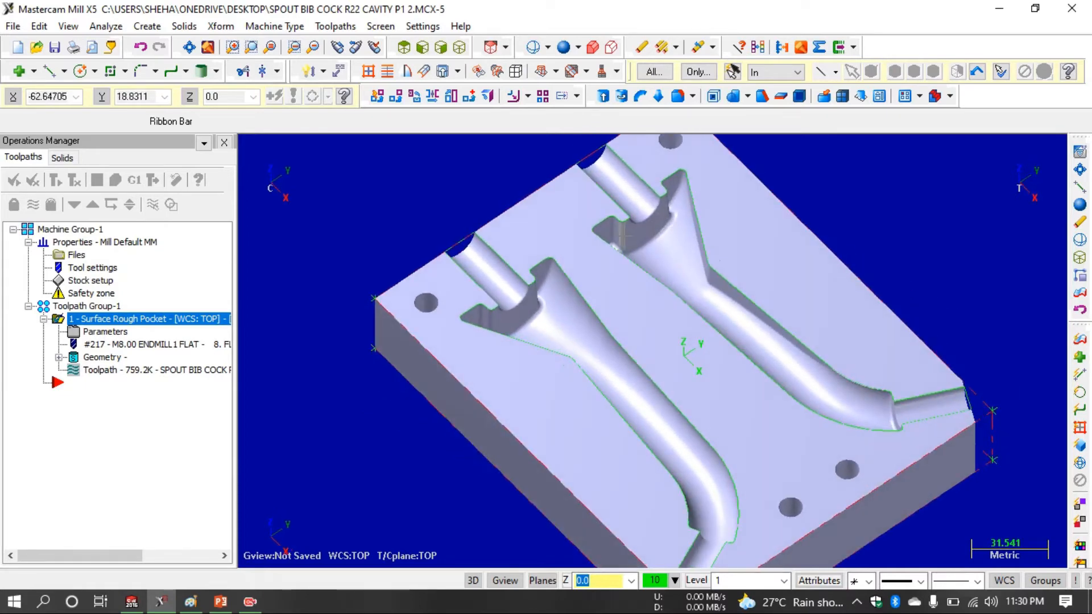
{"action": "scroll", "coordinate": [623, 234], "scroll_direction": "up", "scroll_amount": 5}
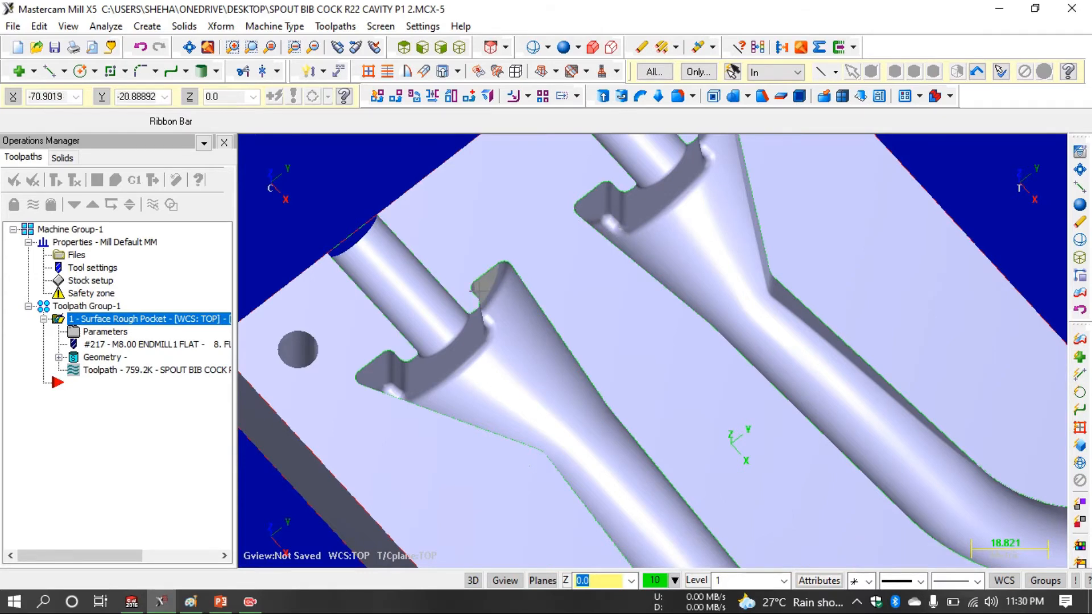
{"action": "scroll", "coordinate": [497, 287], "scroll_direction": "down", "scroll_amount": 3}
{"action": "left_click", "coordinate": [459, 48]}
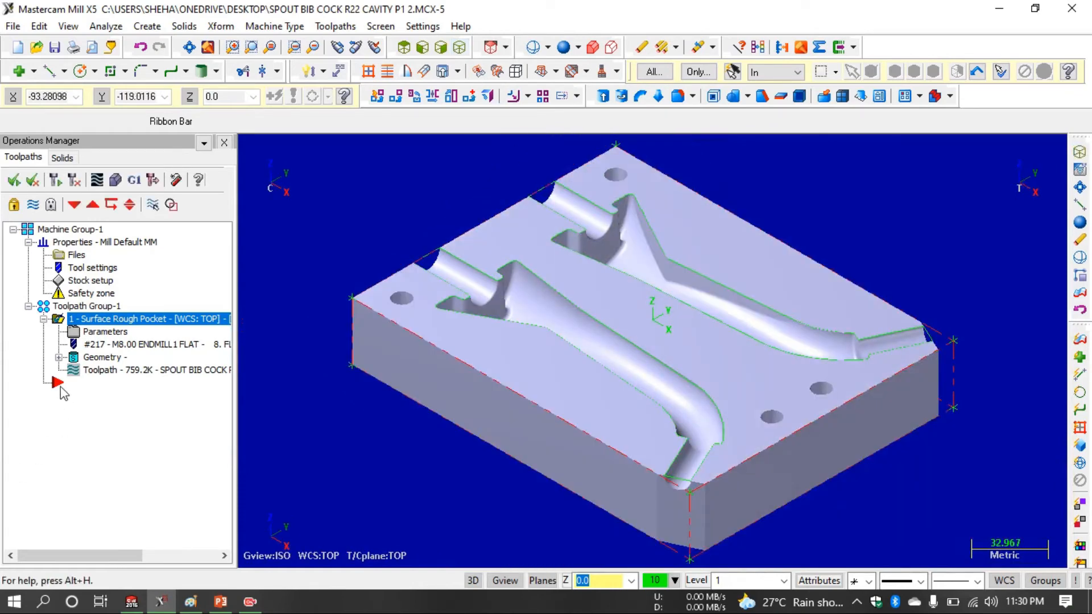
{"action": "left_click", "coordinate": [64, 389]}
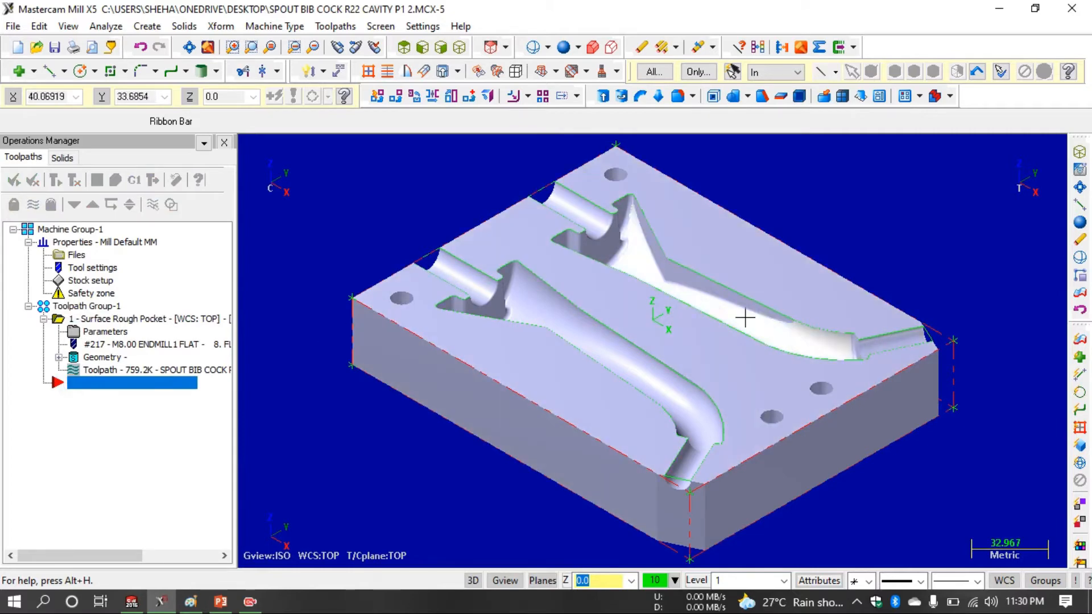
{"action": "right_click", "coordinate": [112, 389]}
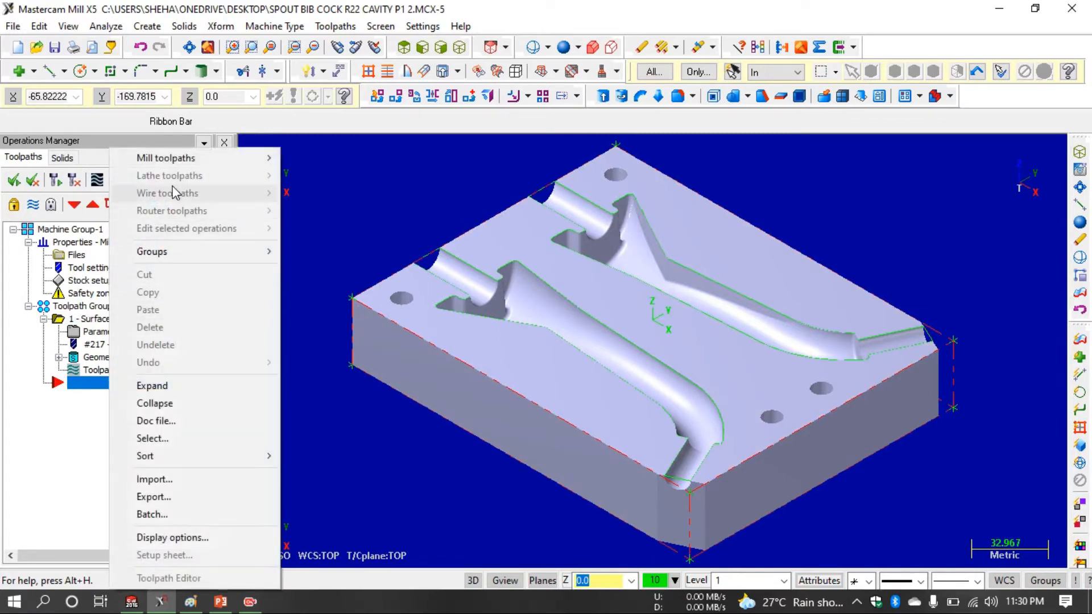
{"action": "mouse_move", "coordinate": [196, 158]}
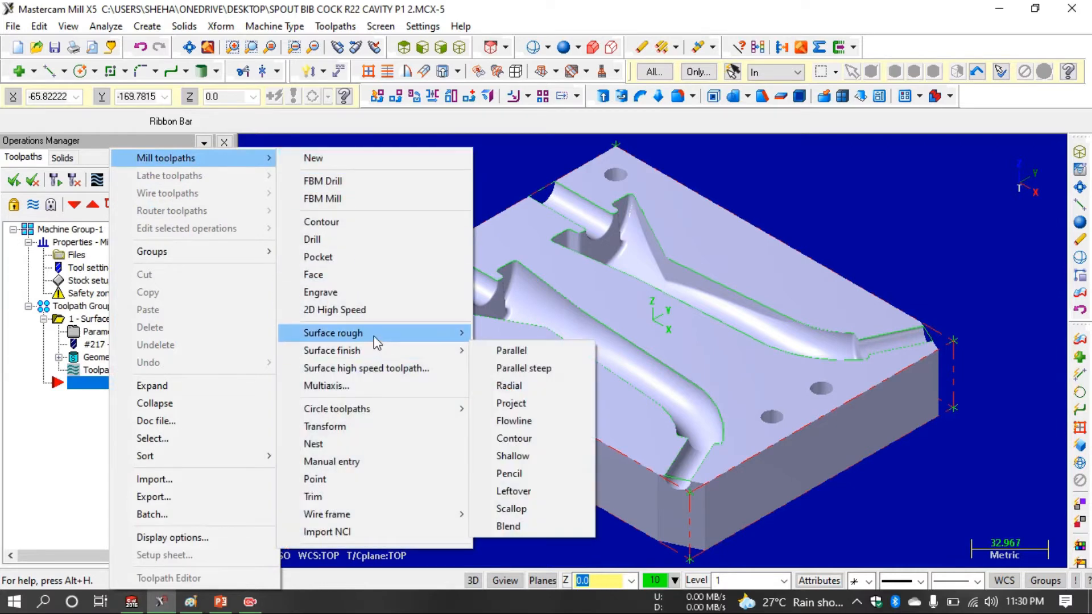
{"action": "mouse_move", "coordinate": [370, 355]}
{"action": "mouse_move", "coordinate": [385, 334]}
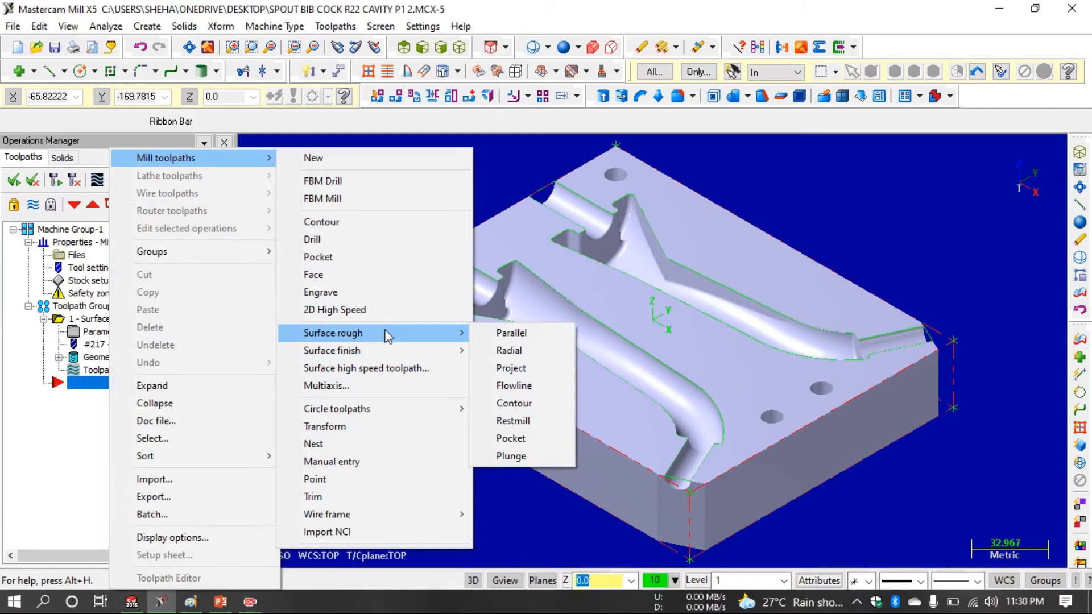
{"action": "left_click", "coordinate": [514, 403]}
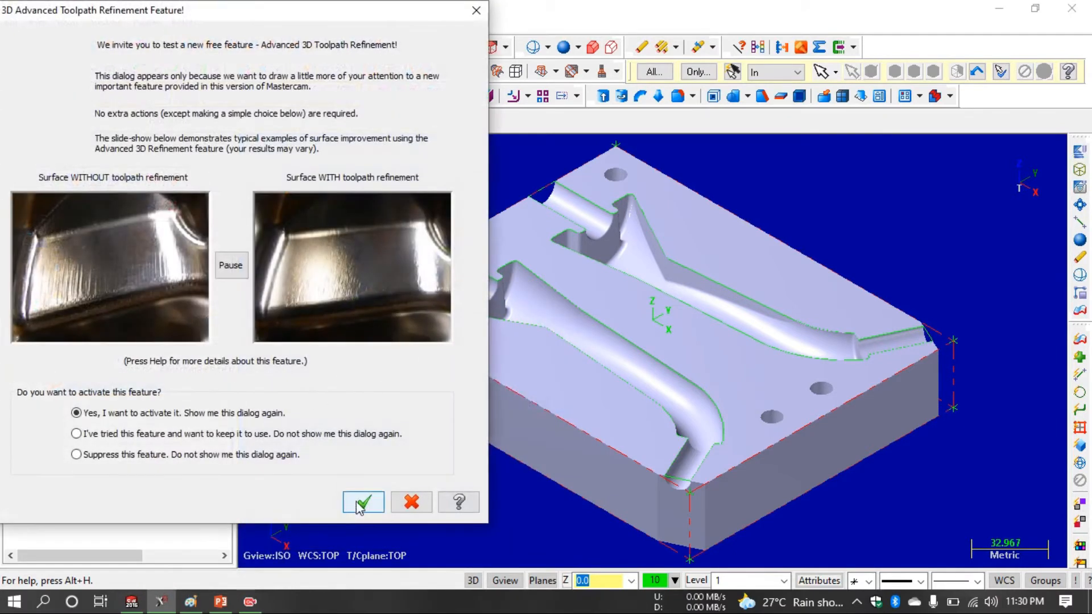
{"action": "left_click", "coordinate": [361, 503]}
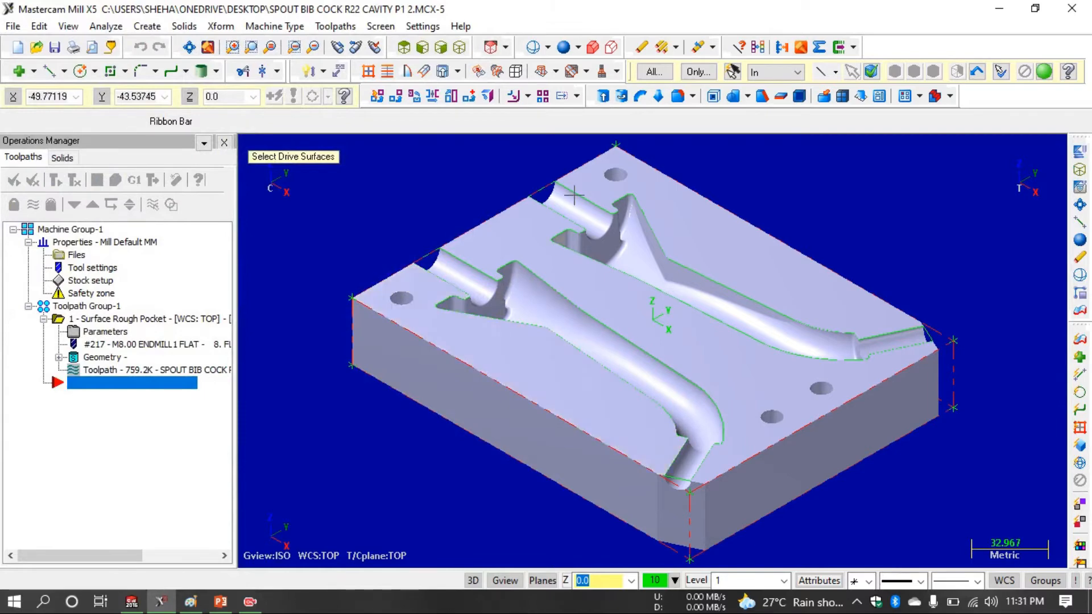
- Select the cavity block's solid body as drive surfaces and chain both cavity outlines as tool containment boundaries
{"action": "left_click", "coordinate": [664, 217]}
{"action": "left_click", "coordinate": [1045, 75]}
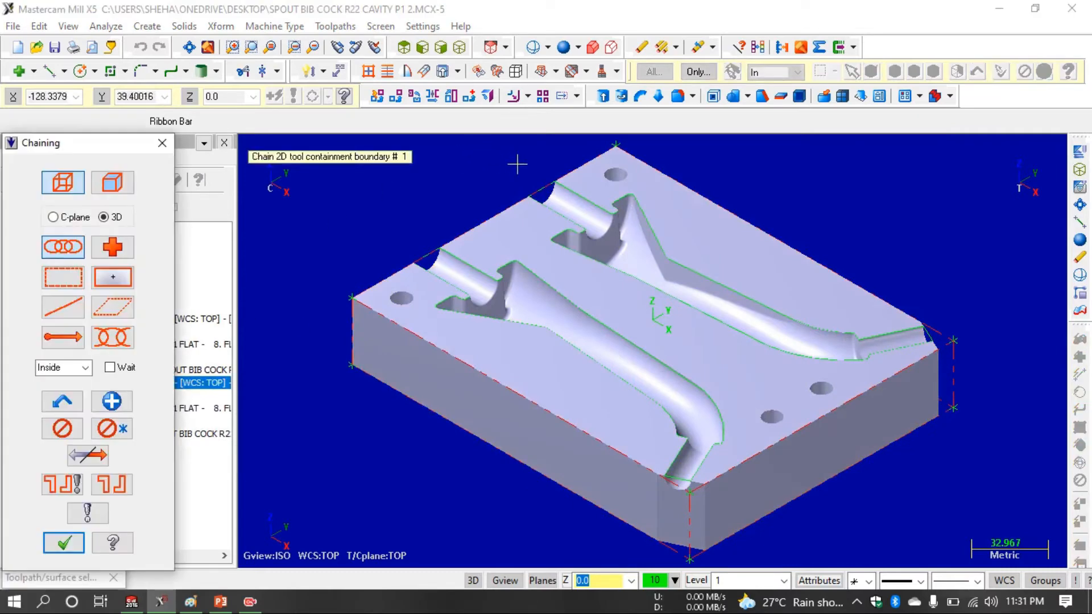
{"action": "left_click", "coordinate": [551, 184]}
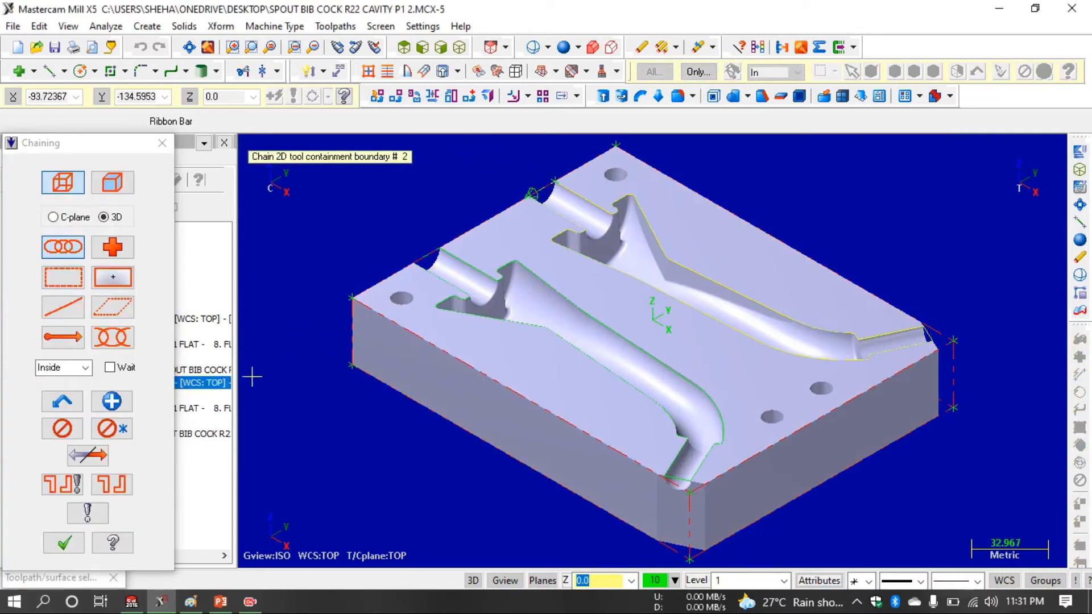
{"action": "left_click", "coordinate": [87, 455]}
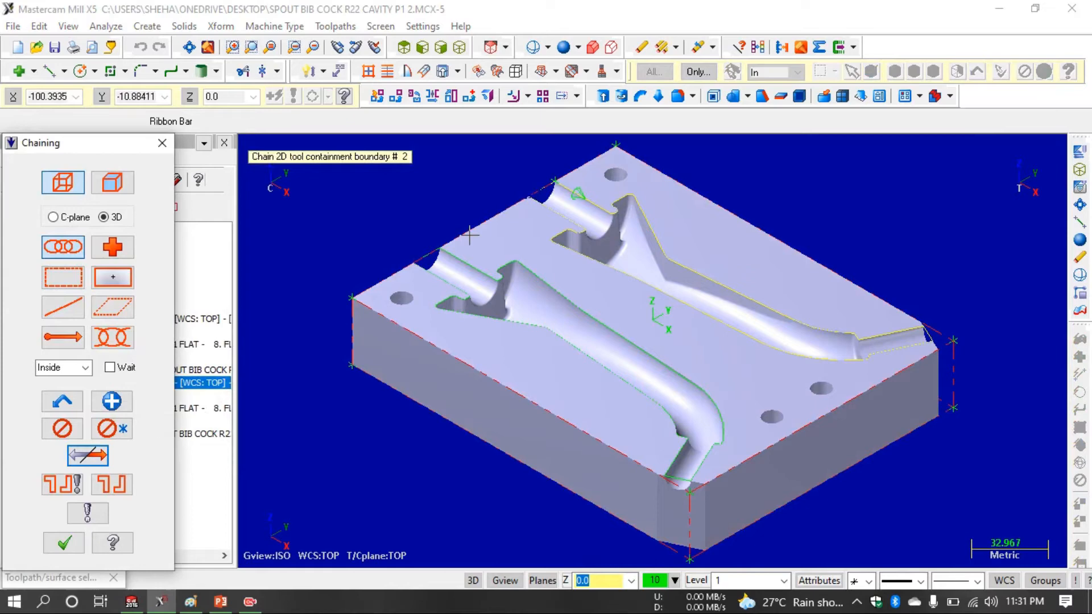
{"action": "left_click", "coordinate": [422, 257]}
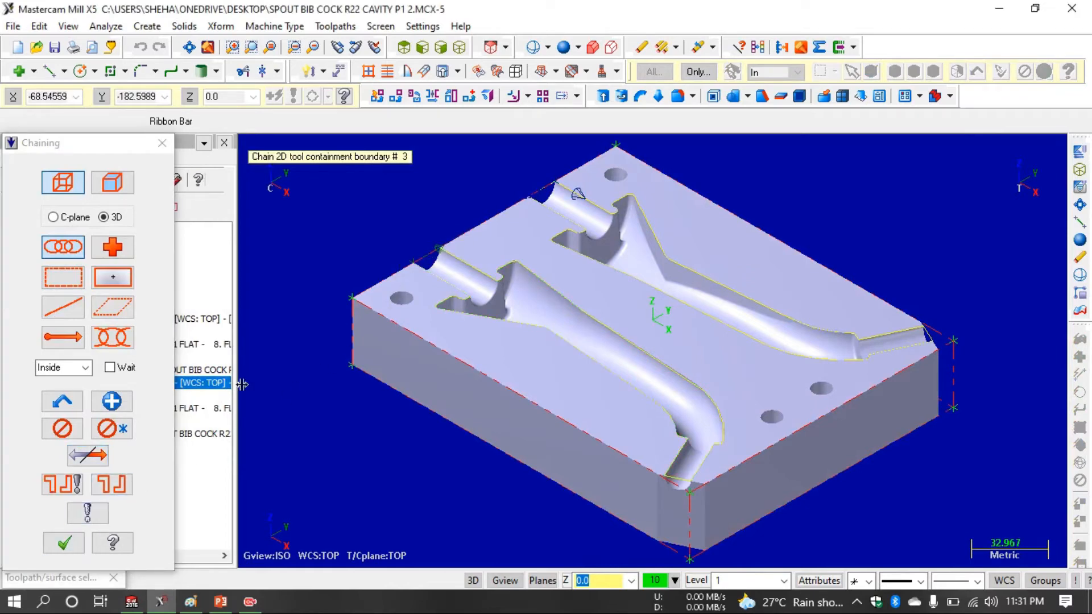
{"action": "scroll", "coordinate": [414, 249], "scroll_direction": "up", "scroll_amount": 3}
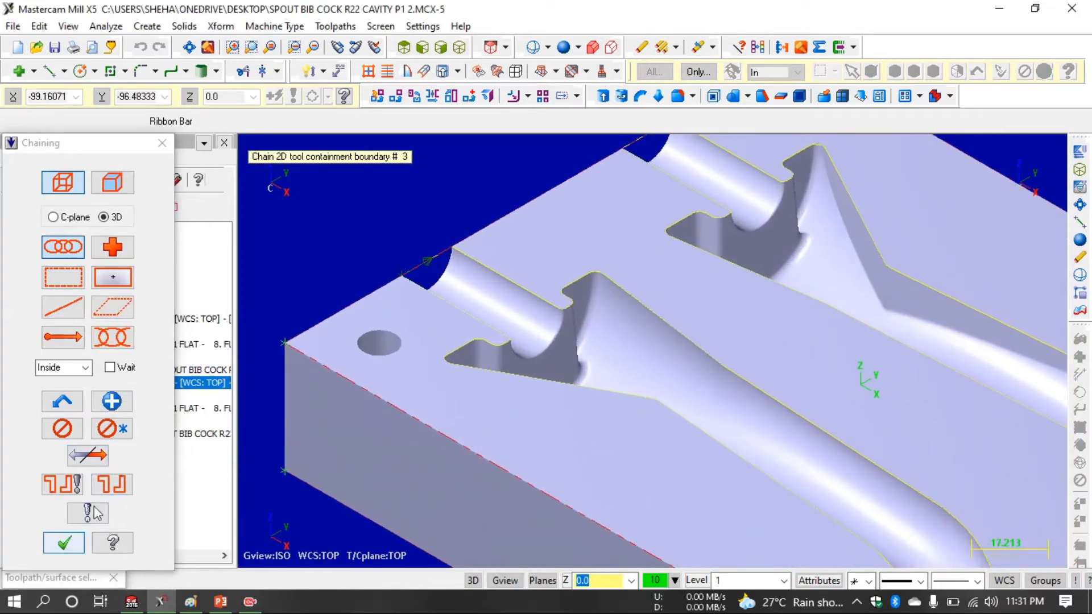
{"action": "scroll", "coordinate": [736, 165], "scroll_direction": "down", "scroll_amount": 3}
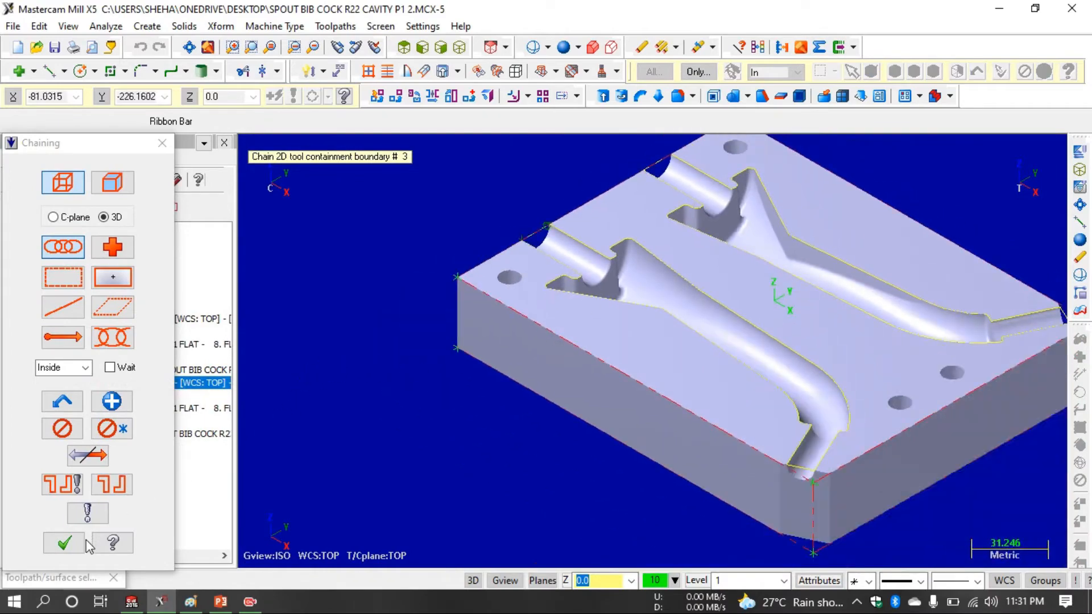
{"action": "left_click", "coordinate": [84, 543]}
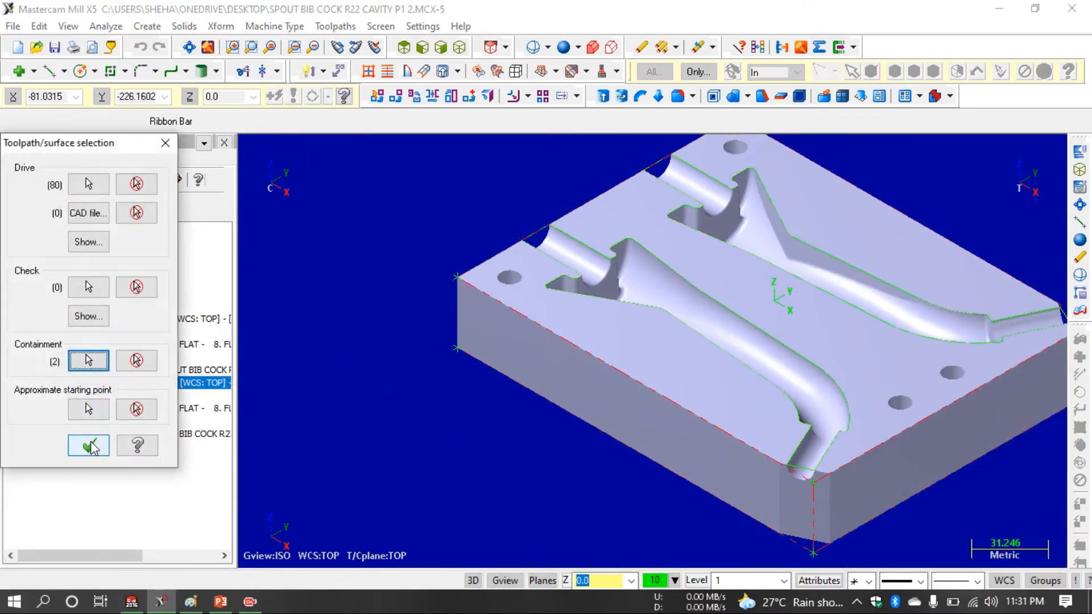
{"action": "left_click", "coordinate": [85, 451]}
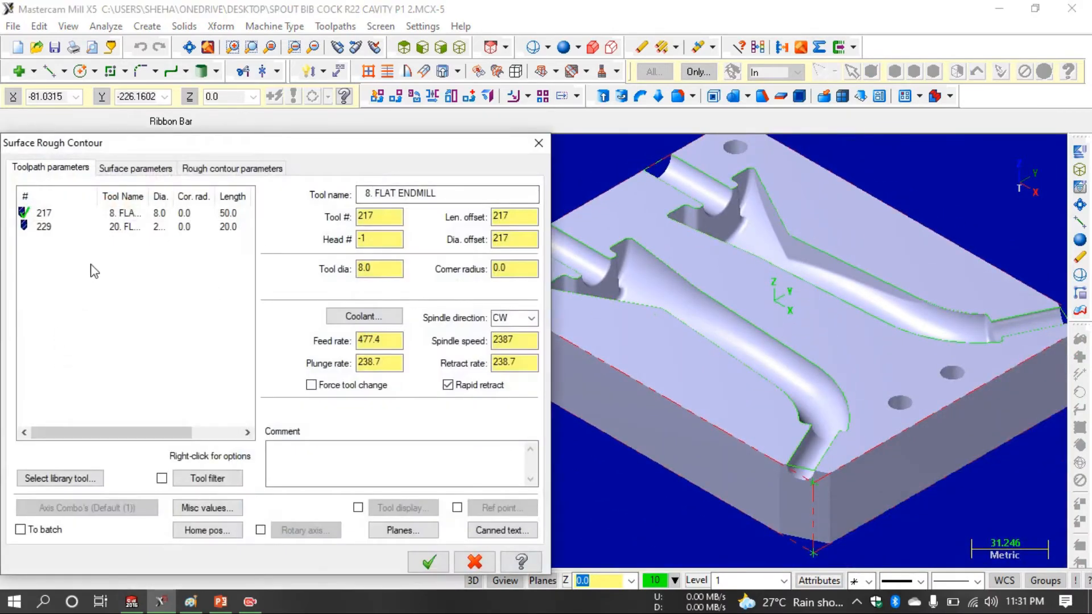
- Filter the tool library to flat endmills and choose the 4 mm flat endmill for the rough contour
{"action": "left_click", "coordinate": [71, 479]}
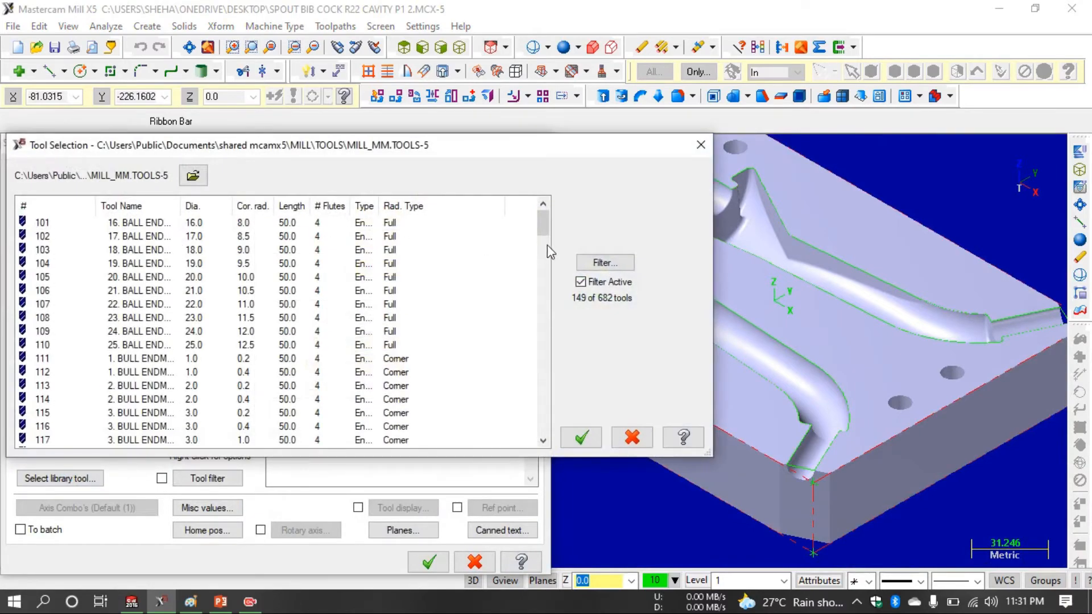
{"action": "left_click", "coordinate": [615, 264]}
{"action": "left_click", "coordinate": [115, 199]}
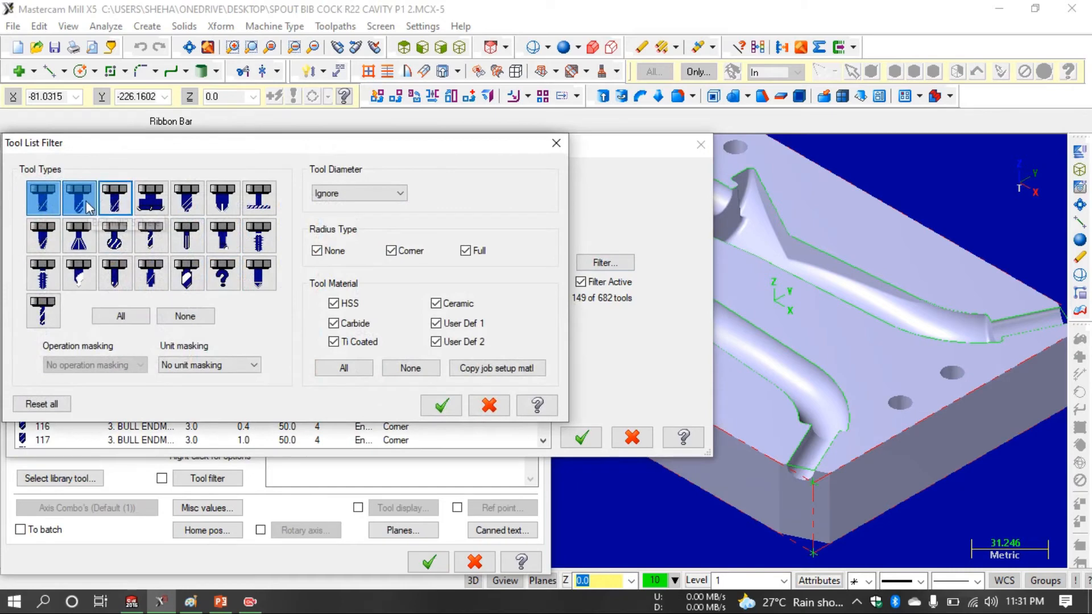
{"action": "left_click", "coordinate": [79, 199]}
{"action": "left_click", "coordinate": [439, 405]}
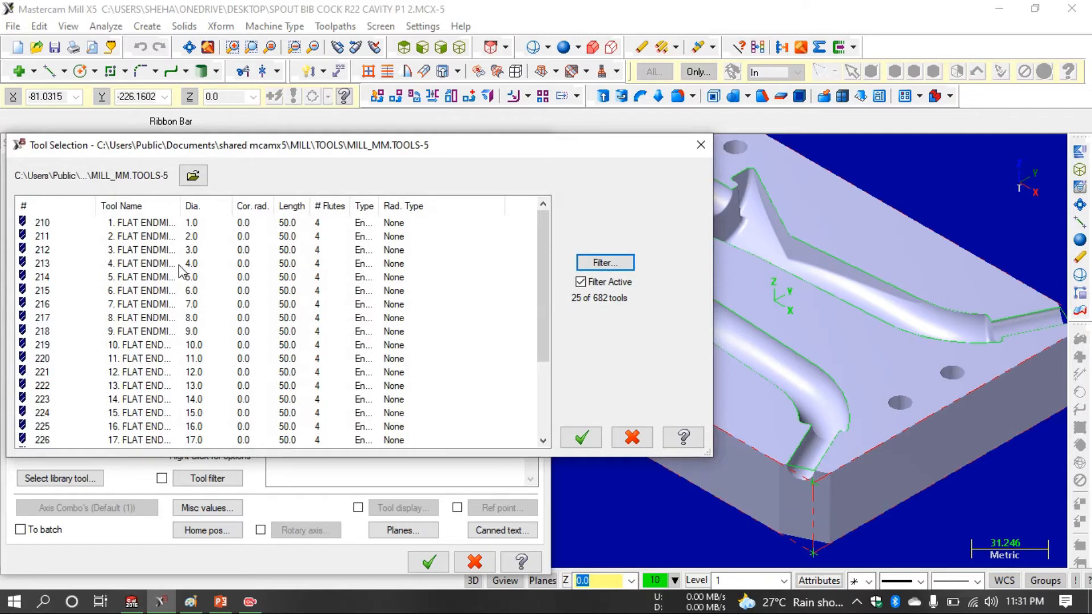
{"action": "left_click", "coordinate": [180, 264]}
{"action": "left_click", "coordinate": [581, 437]}
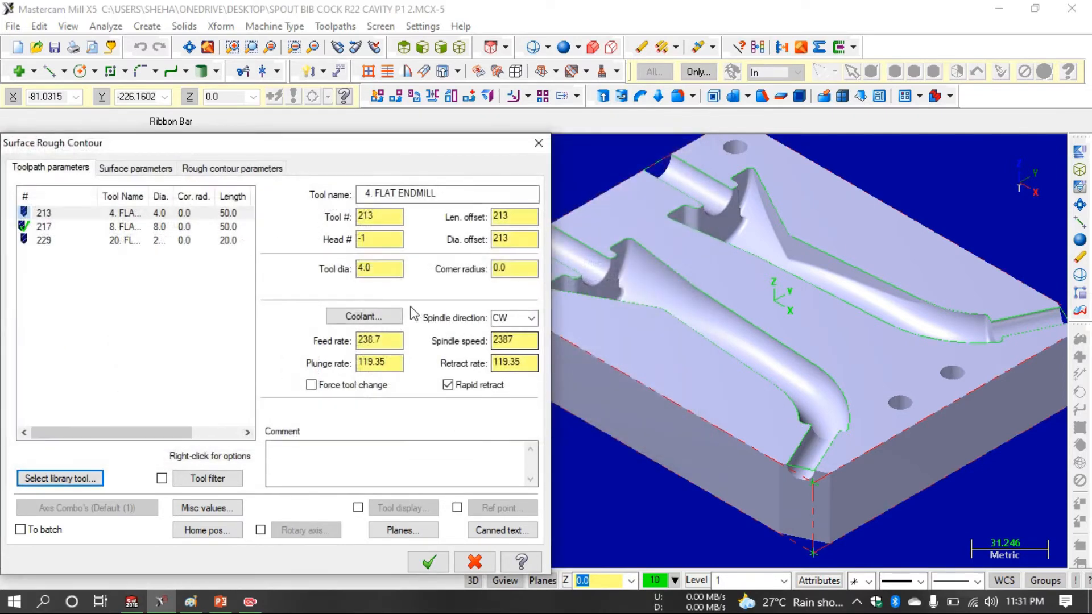
- Set the 4 mm endmill's feed rate to 2000, plunge rate to 30 and spindle speed to 5000
{"action": "left_click", "coordinate": [495, 269]}
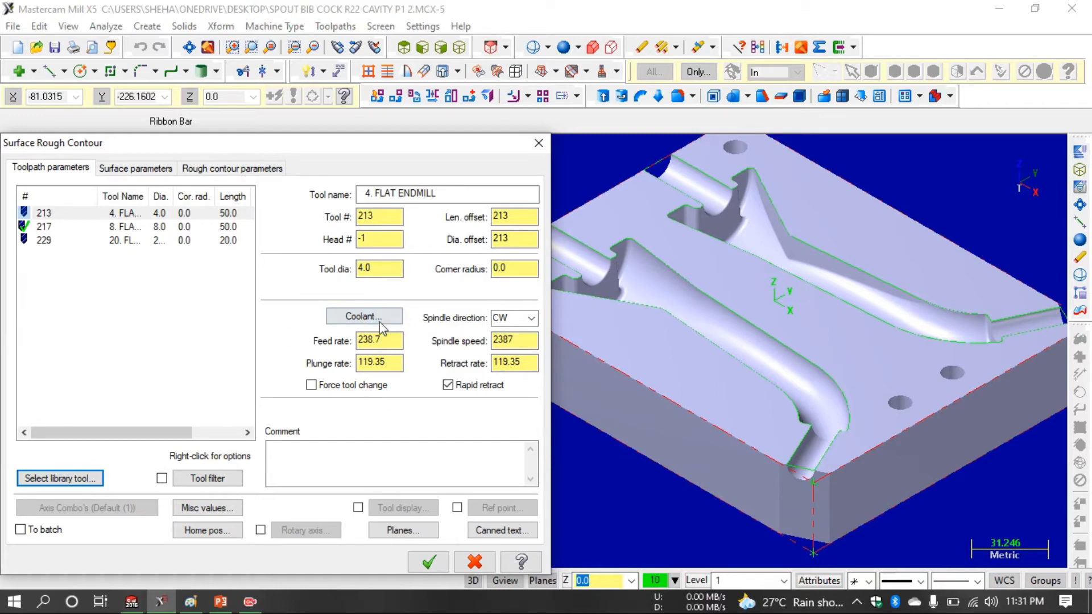
{"action": "double_click", "coordinate": [375, 340]}
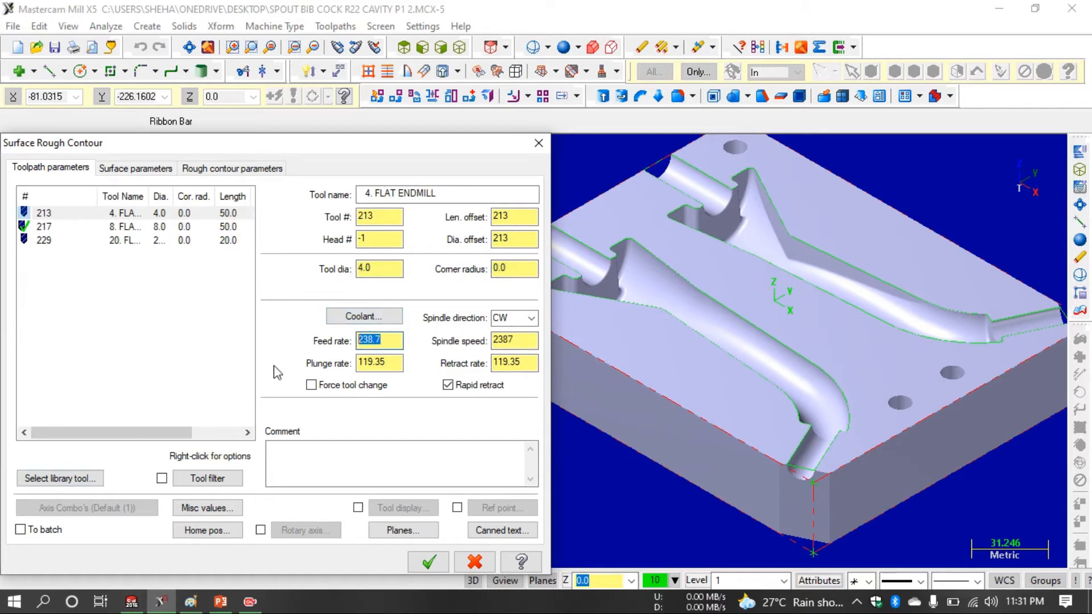
{"action": "type", "text": "2000"}
{"action": "key", "text": "Tab"}
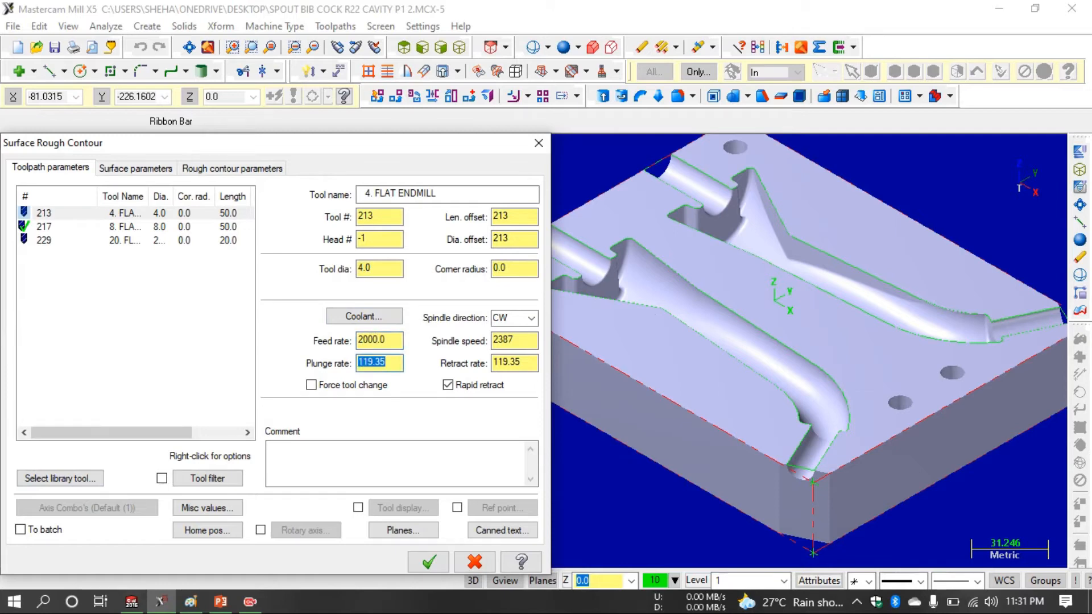
{"action": "type", "text": "30"}
{"action": "key", "text": "Tab"}
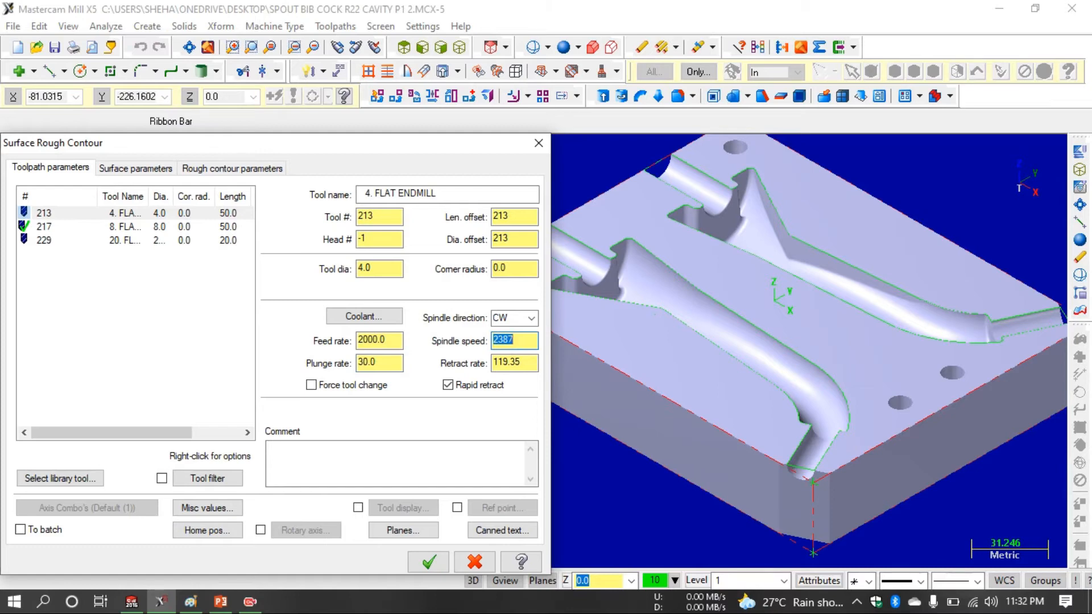
{"action": "type", "text": "5000"}
- Set an absolute clearance of 5, absolute retract of 2, incremental feed plane of 0.2 and 0.1 stock to leave on the drive surfaces
{"action": "left_click", "coordinate": [141, 169]}
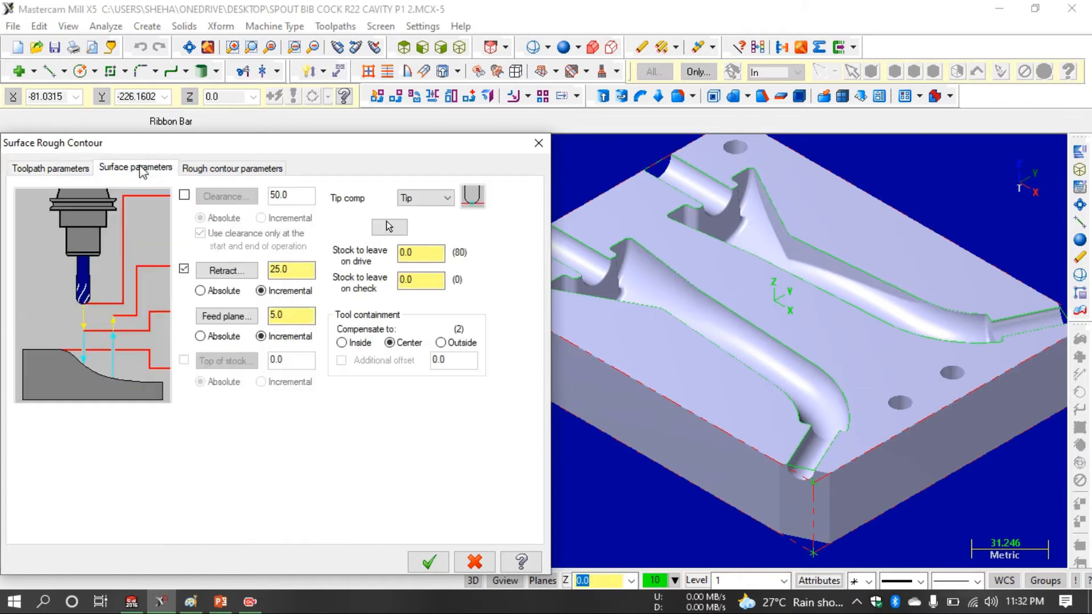
{"action": "left_click", "coordinate": [184, 195]}
{"action": "left_click_drag", "start_coordinate": [290, 193], "coordinate": [224, 214]}
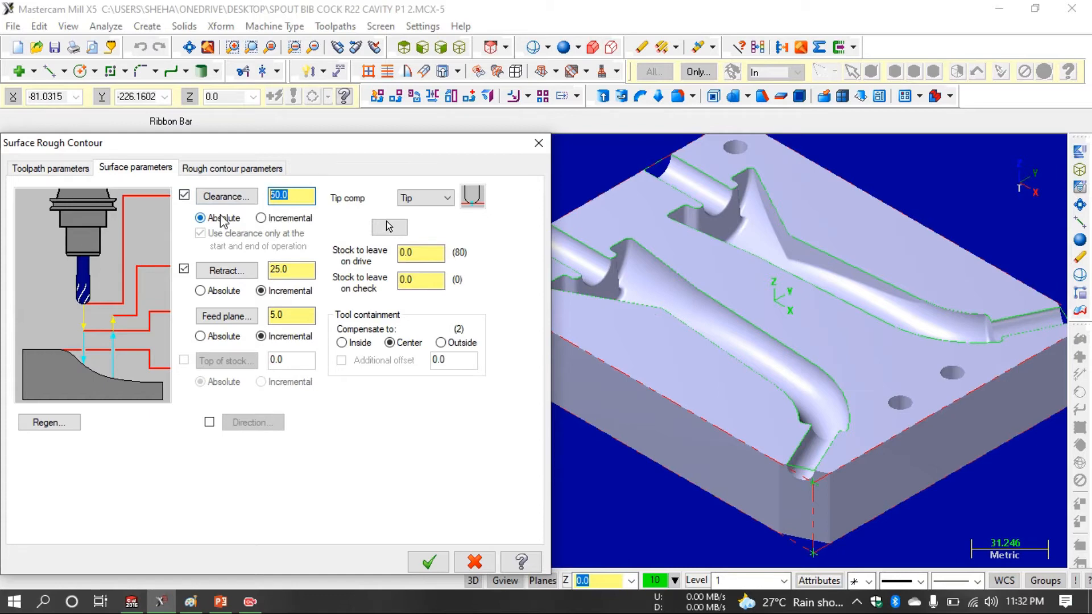
{"action": "type", "text": "5"}
{"action": "left_click", "coordinate": [218, 291]}
{"action": "double_click", "coordinate": [309, 269]}
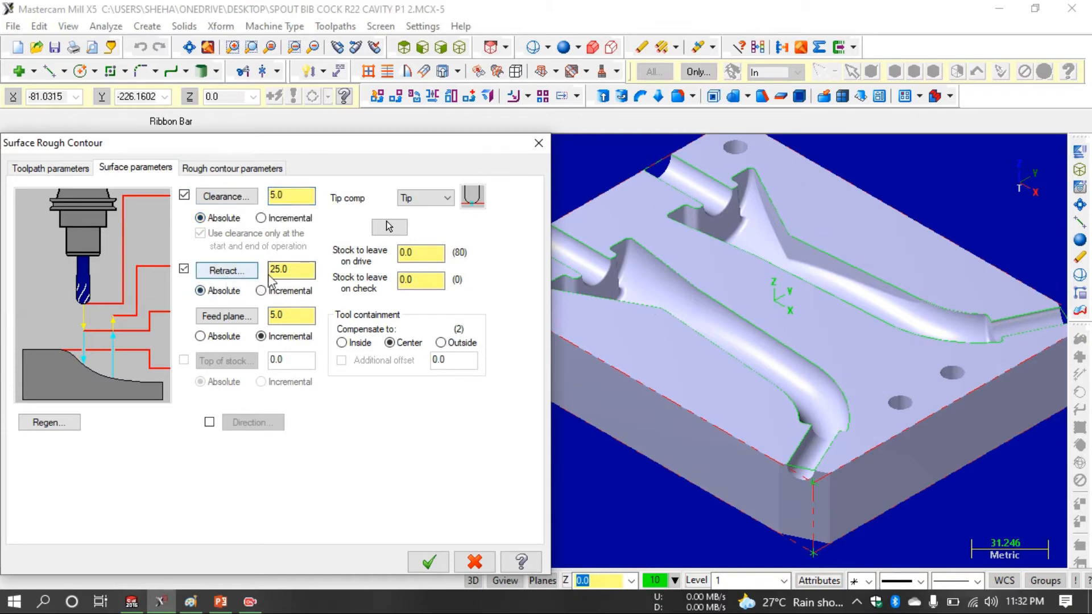
{"action": "type", "text": "2"}
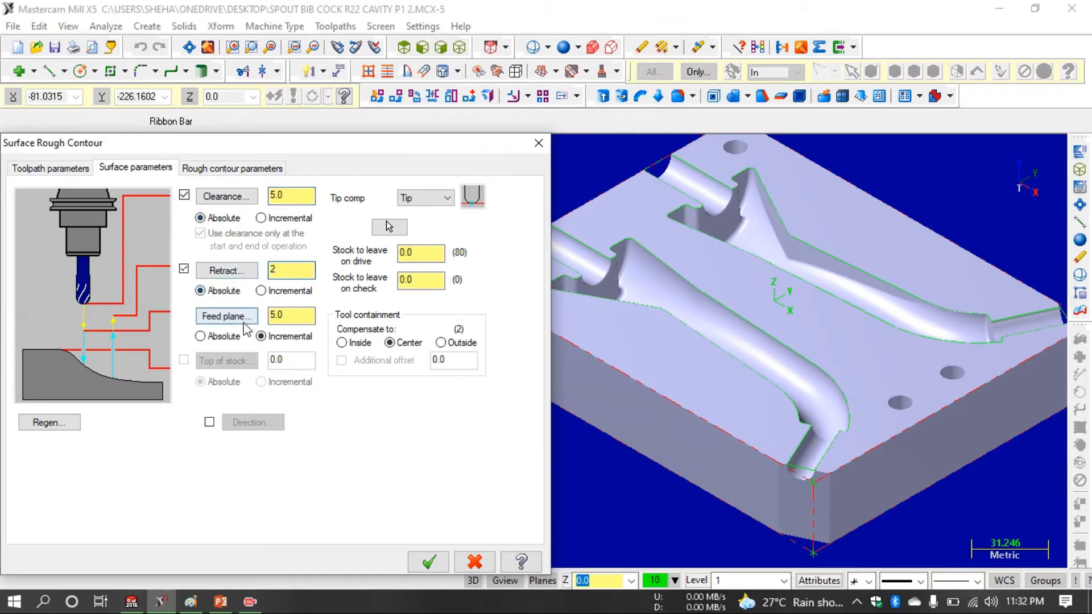
{"action": "key", "text": "Tab"}
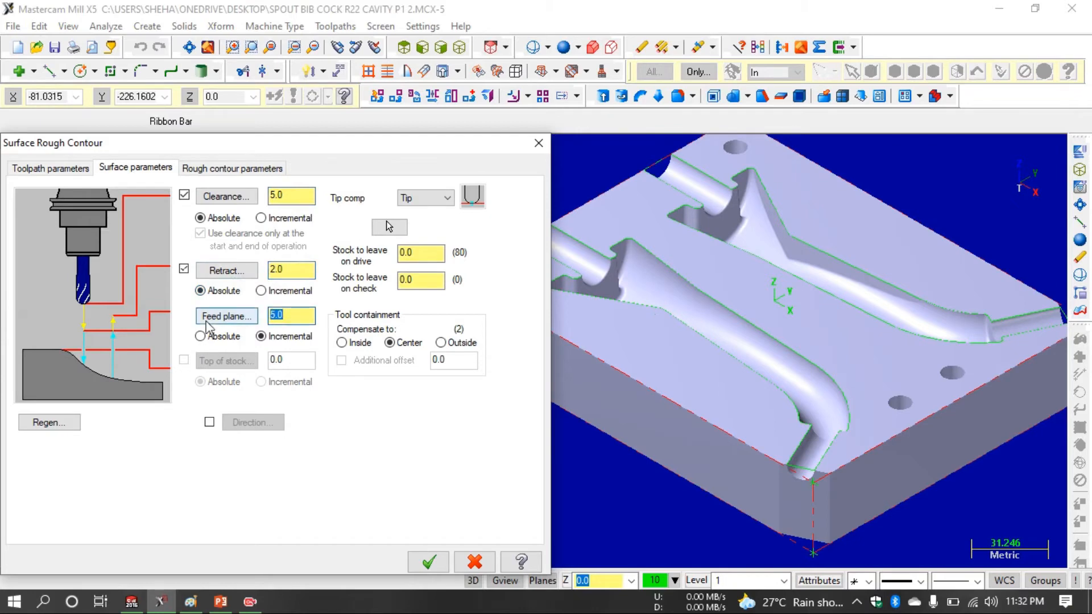
{"action": "type", "text": "0.2"}
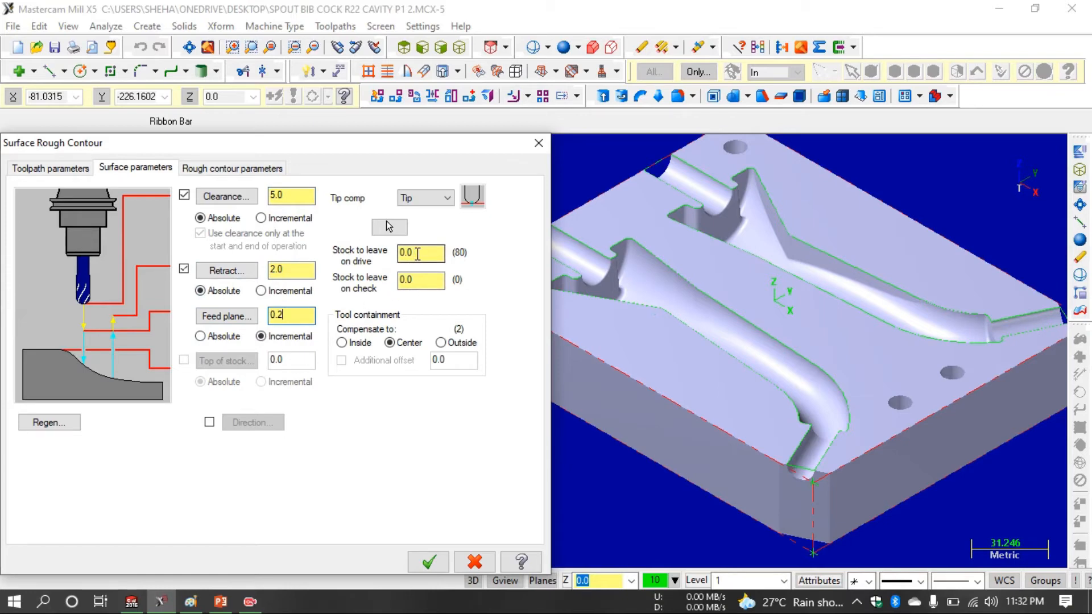
{"action": "left_click_drag", "start_coordinate": [421, 254], "coordinate": [348, 265]}
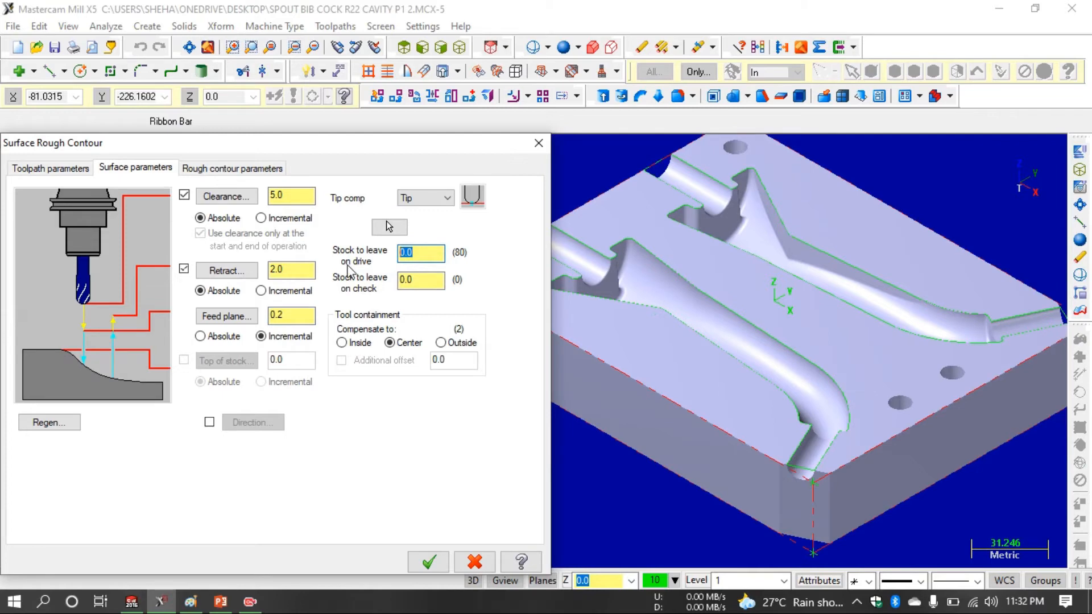
{"action": "type", "text": "0"}
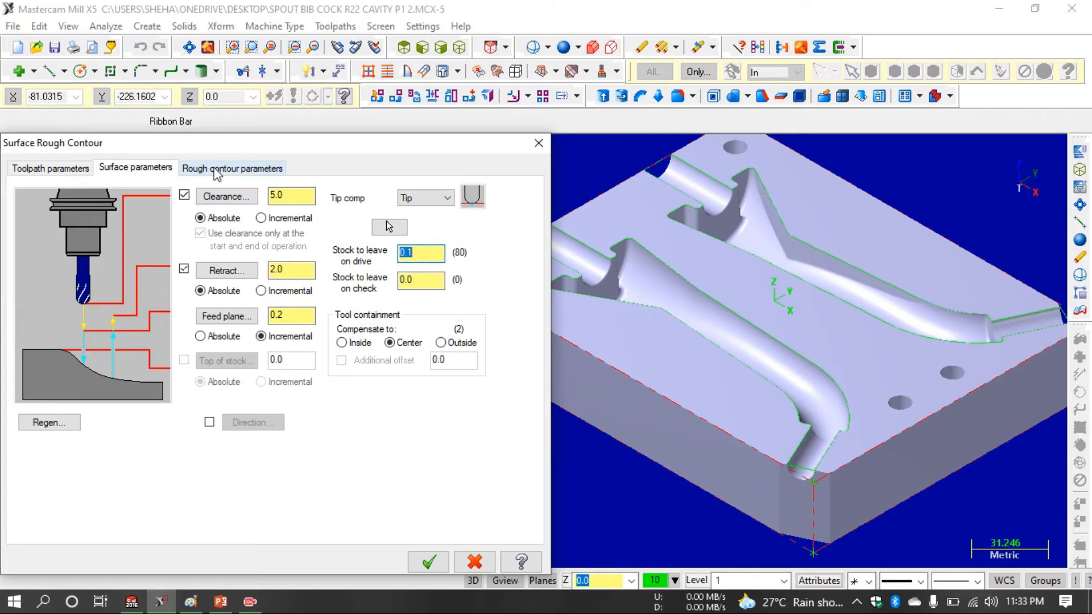
- Keep the rough contour's total tolerance at 0.025, set the maximum stepdown to 0.2 and turn on Optimize cut order
{"action": "left_click", "coordinate": [214, 170]}
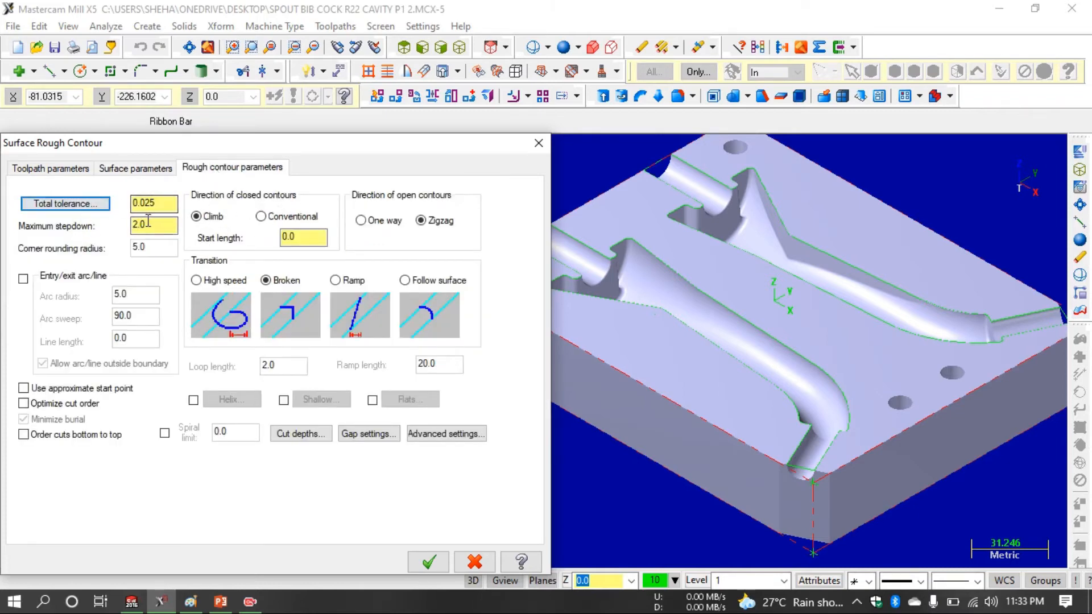
{"action": "left_click", "coordinate": [95, 205]}
{"action": "left_click", "coordinate": [205, 145]}
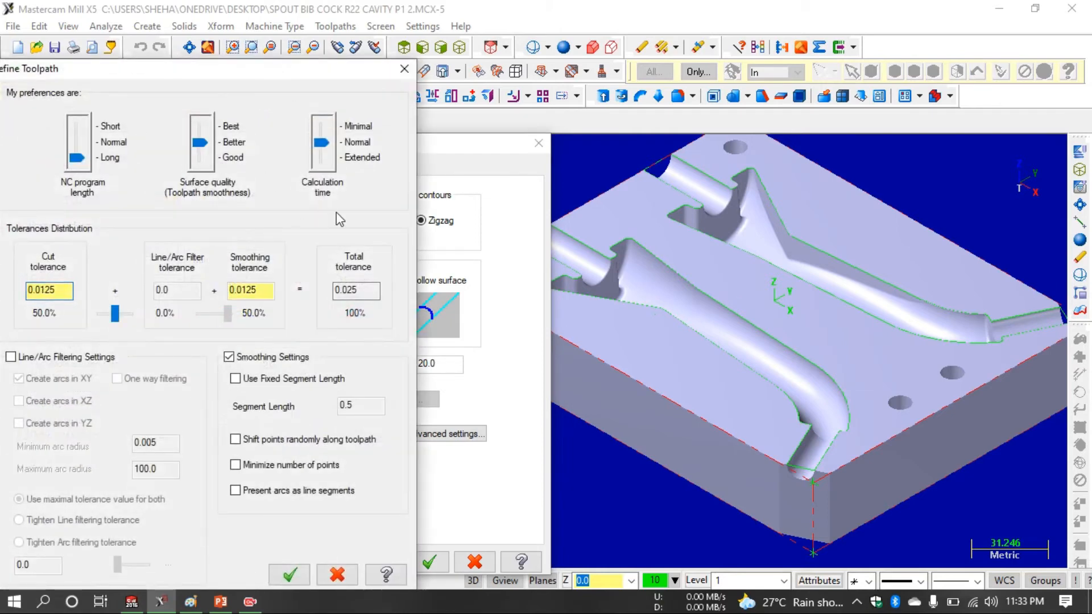
{"action": "left_click", "coordinate": [289, 575]}
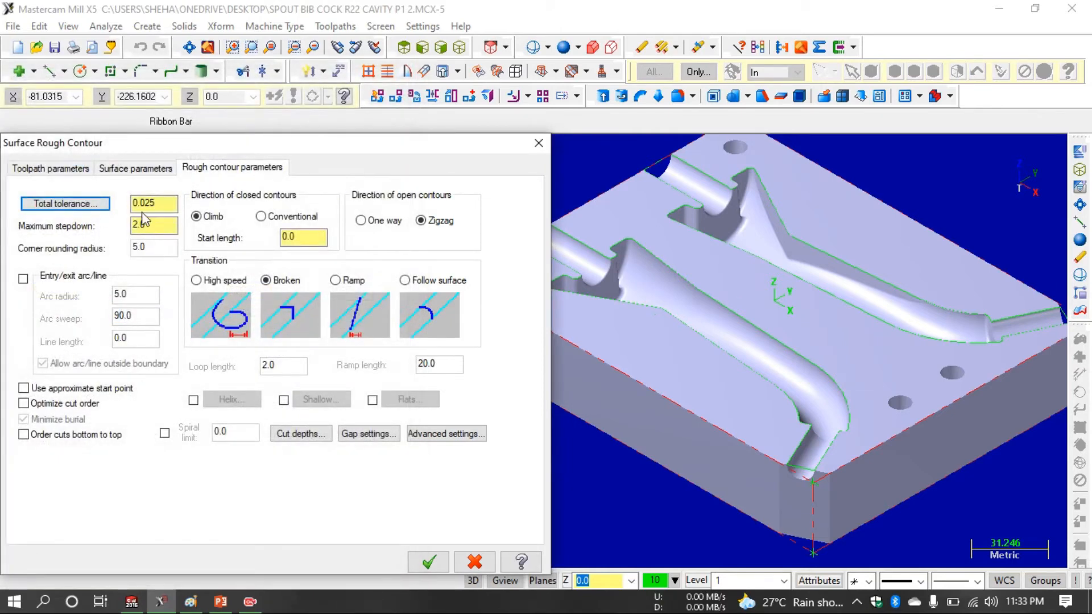
{"action": "double_click", "coordinate": [154, 225]}
{"action": "type", "text": "0.2"}
{"action": "left_click", "coordinate": [47, 407]}
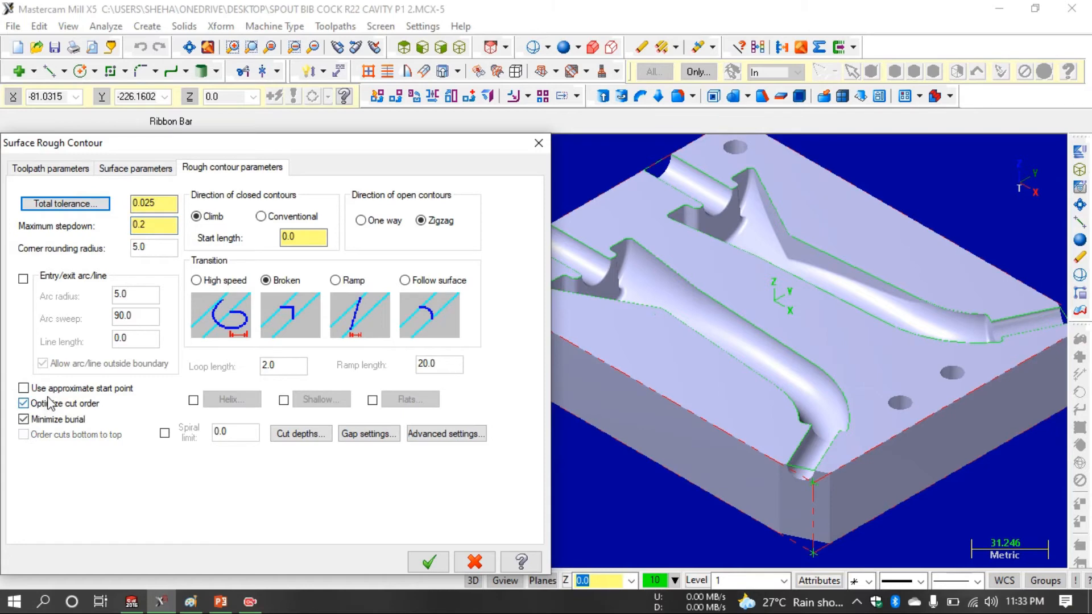
- Set absolute cut depths for the rough contour, with a minimum depth of -0.2 and a maximum depth of -27
{"action": "left_click", "coordinate": [314, 436]}
{"action": "left_click", "coordinate": [95, 169]}
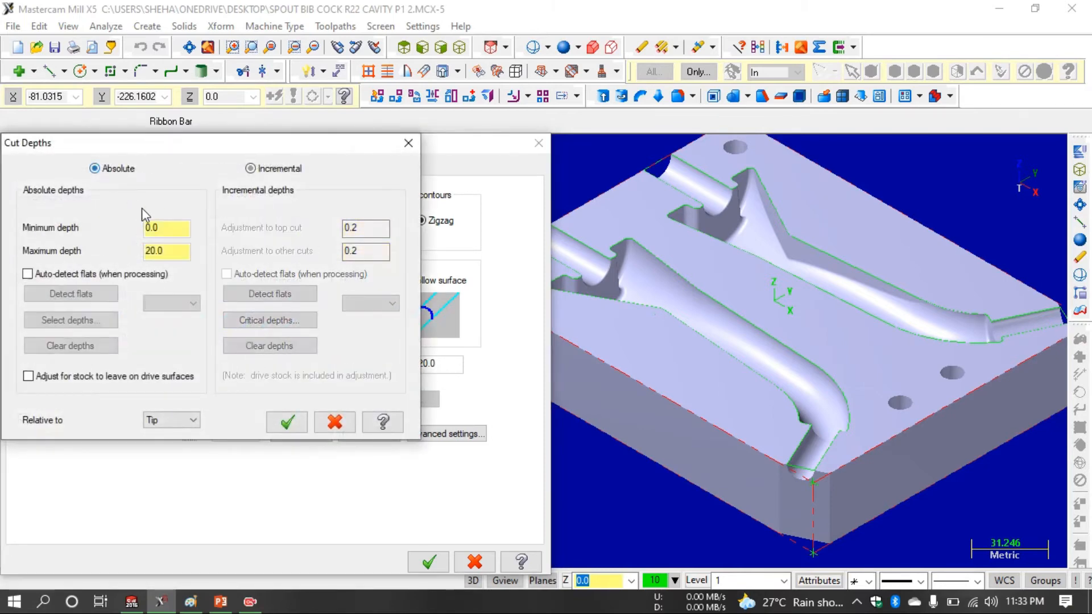
{"action": "left_click", "coordinate": [167, 229]}
{"action": "key", "text": "BackSpace"}
{"action": "key", "text": "BackSpace"}
{"action": "key", "text": "BackSpace"}
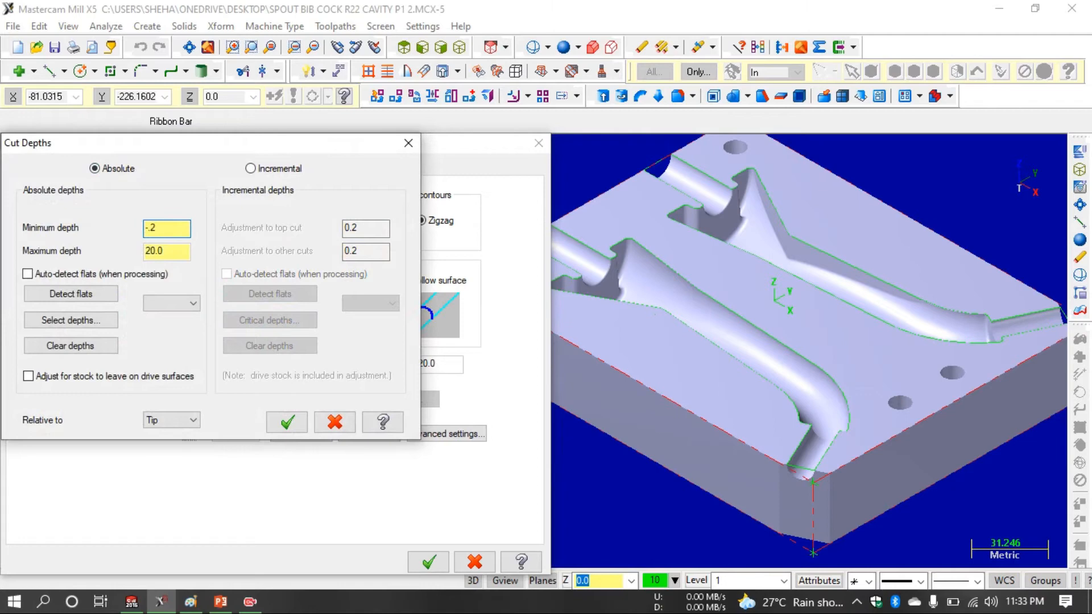
{"action": "type", "text": "-.2"}
{"action": "key", "text": "Return"}
{"action": "double_click", "coordinate": [159, 252]}
{"action": "type", "text": "-27"}
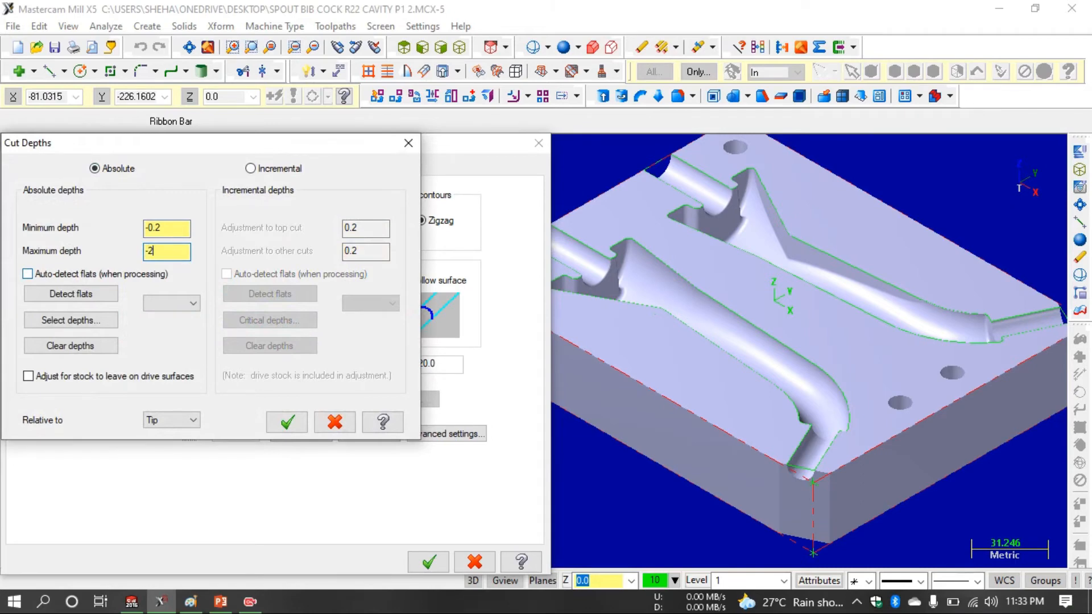
{"action": "left_click", "coordinate": [286, 423]}
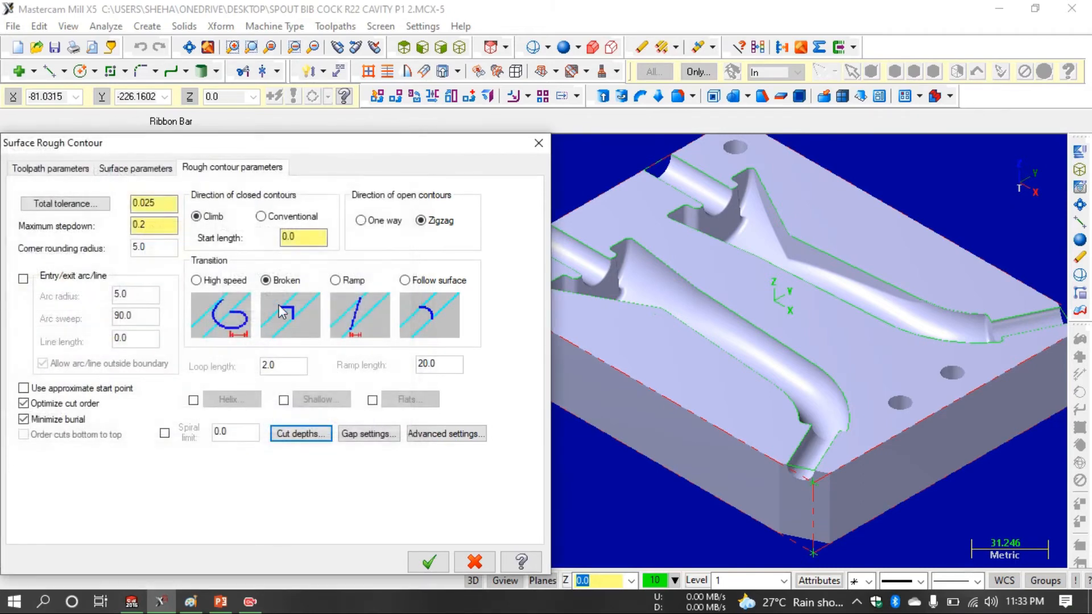
- Accept the gap settings, reset the advanced settings to their defaults and generate the rough contour toolpath
{"action": "left_click", "coordinate": [367, 434]}
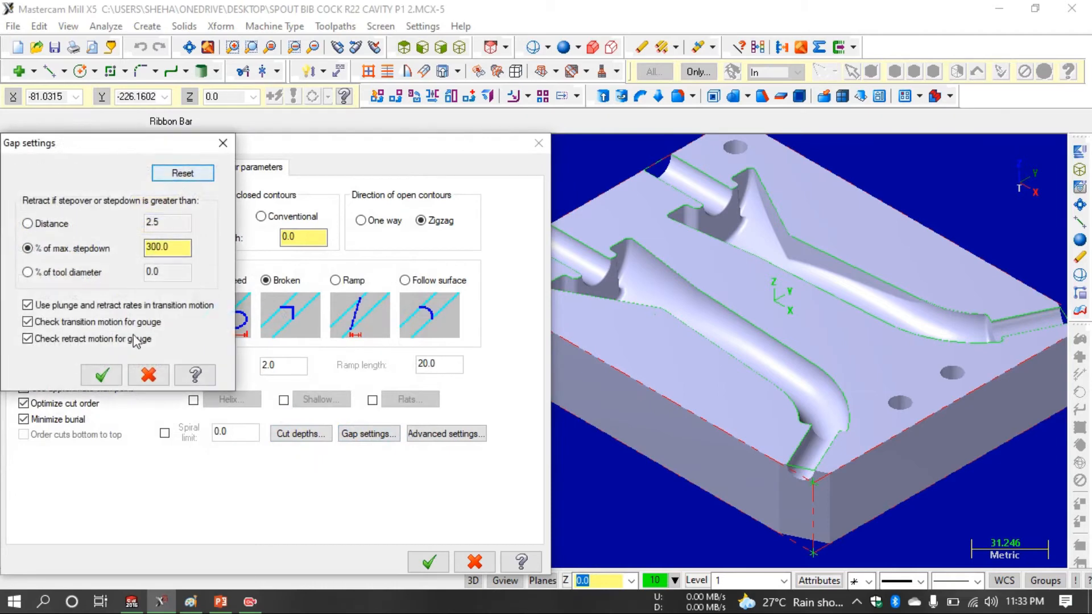
{"action": "left_click", "coordinate": [102, 374]}
{"action": "left_click", "coordinate": [443, 433]}
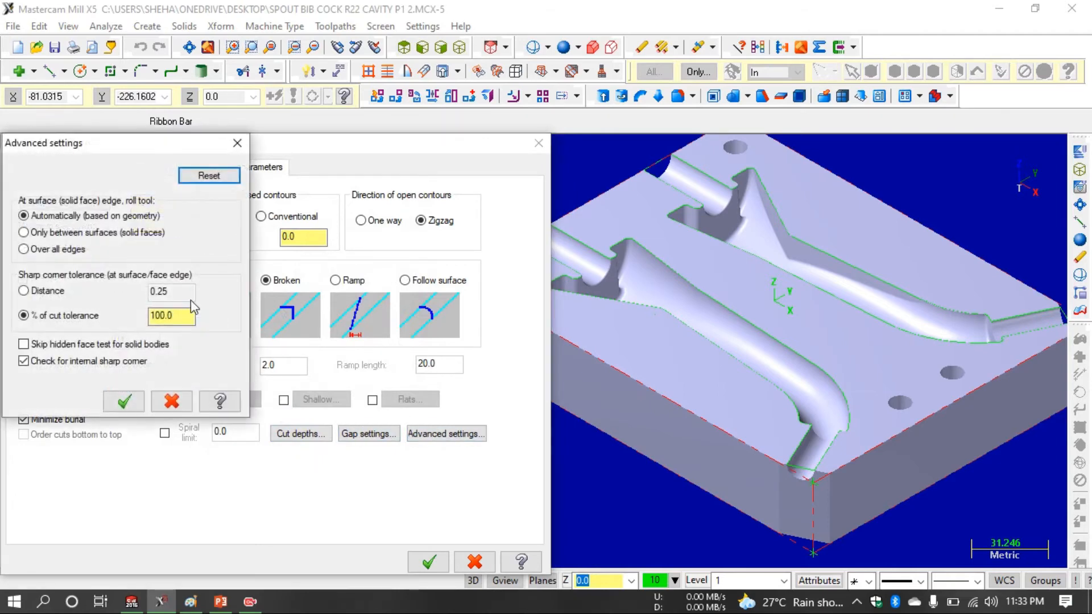
{"action": "left_click", "coordinate": [201, 176]}
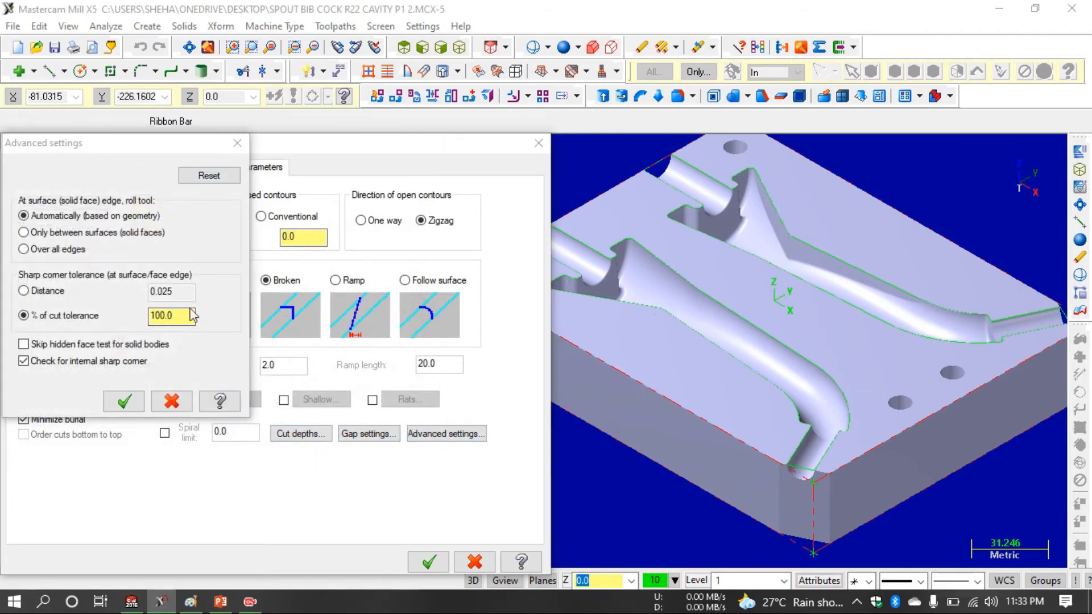
{"action": "left_click", "coordinate": [643, 333]}
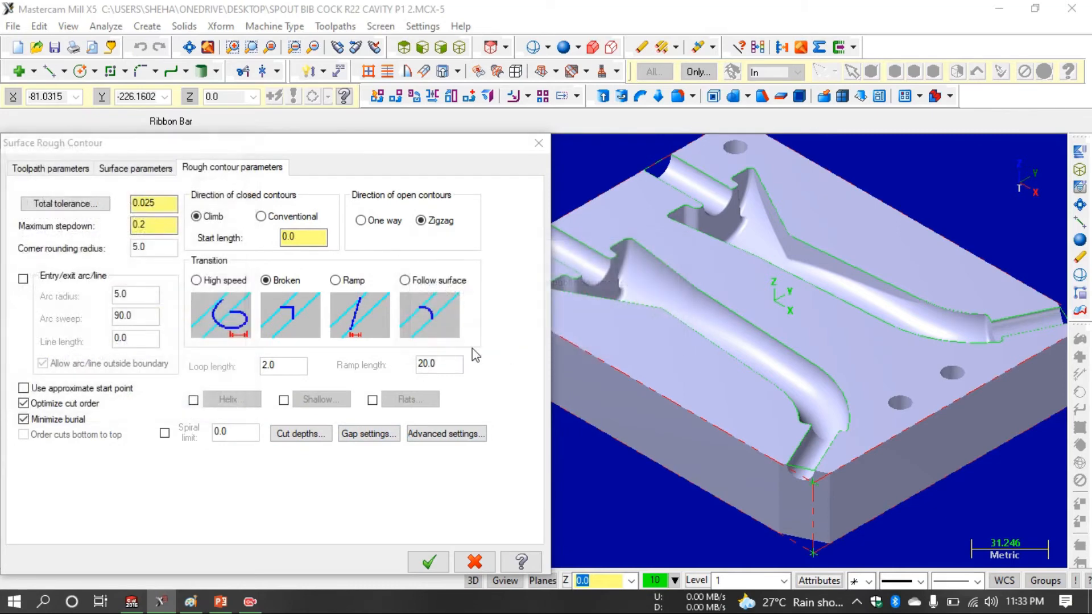
{"action": "left_click", "coordinate": [431, 563]}
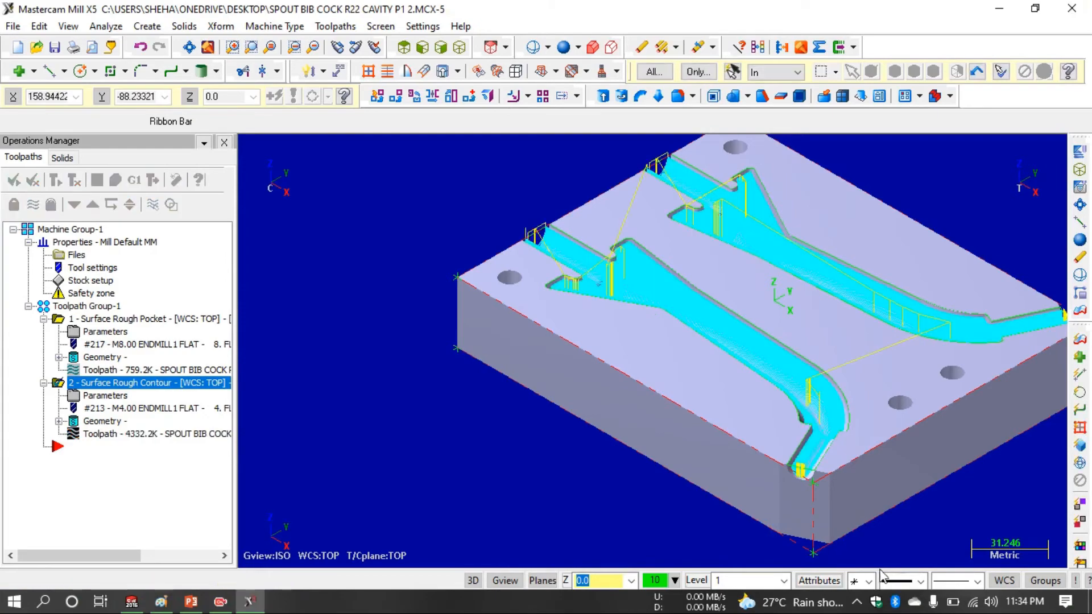
- Examine the generated rough contour passes closely along both cavities, including the inlet channels and stepped pockets
{"action": "middle_click_drag", "start_coordinate": [797, 329], "coordinate": [699, 370]}
{"action": "scroll", "coordinate": [699, 370], "scroll_direction": "up", "scroll_amount": 5}
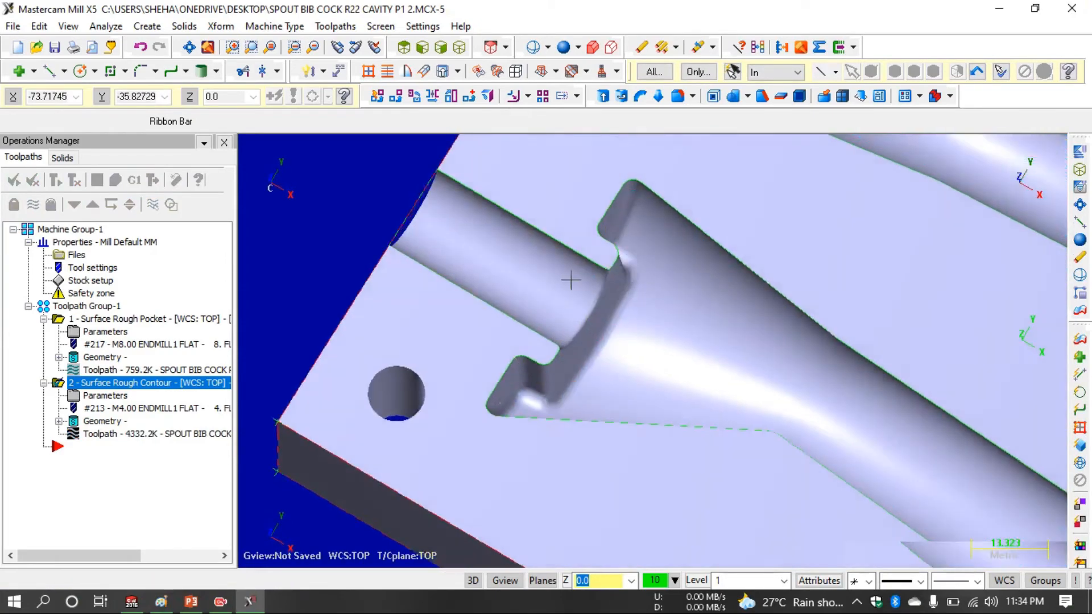
{"action": "scroll", "coordinate": [529, 233], "scroll_direction": "up", "scroll_amount": 4}
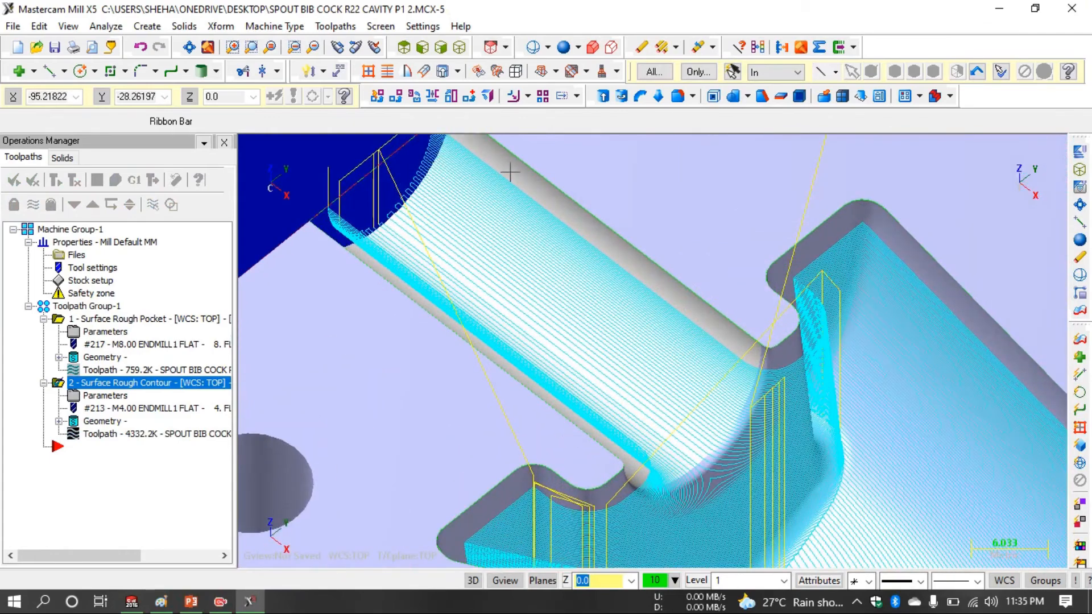
{"action": "scroll", "coordinate": [817, 292], "scroll_direction": "down", "scroll_amount": 4}
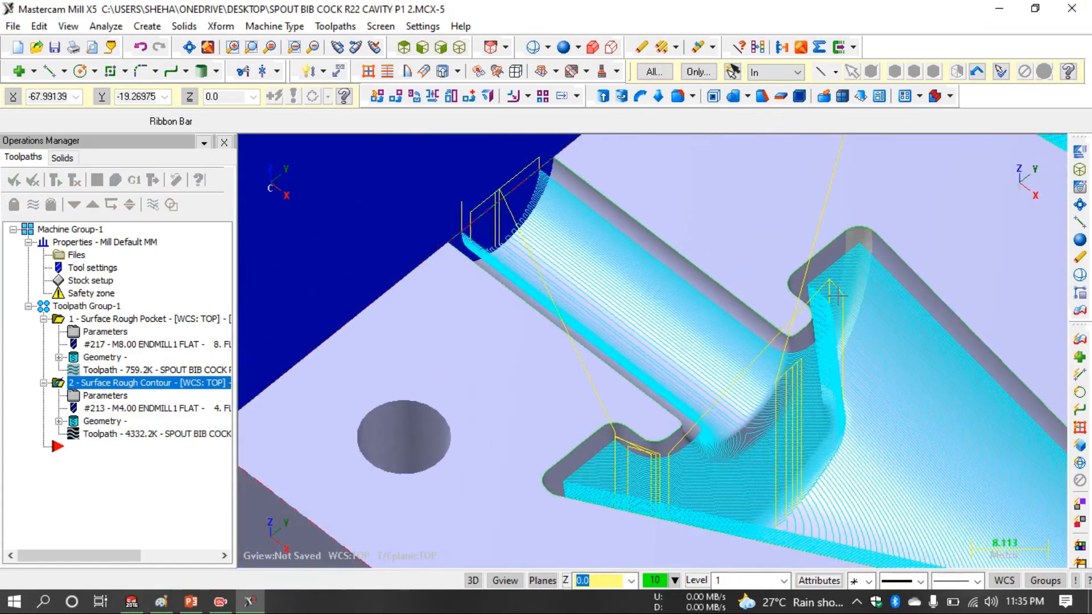
{"action": "scroll", "coordinate": [816, 291], "scroll_direction": "down", "scroll_amount": 5}
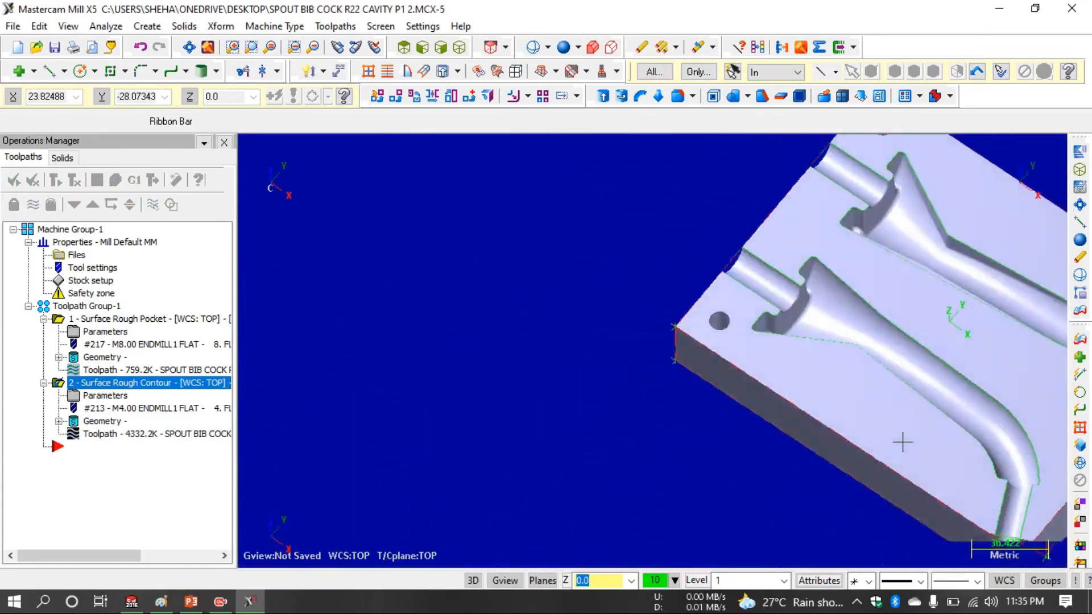
{"action": "scroll", "coordinate": [922, 391], "scroll_direction": "down", "scroll_amount": 4}
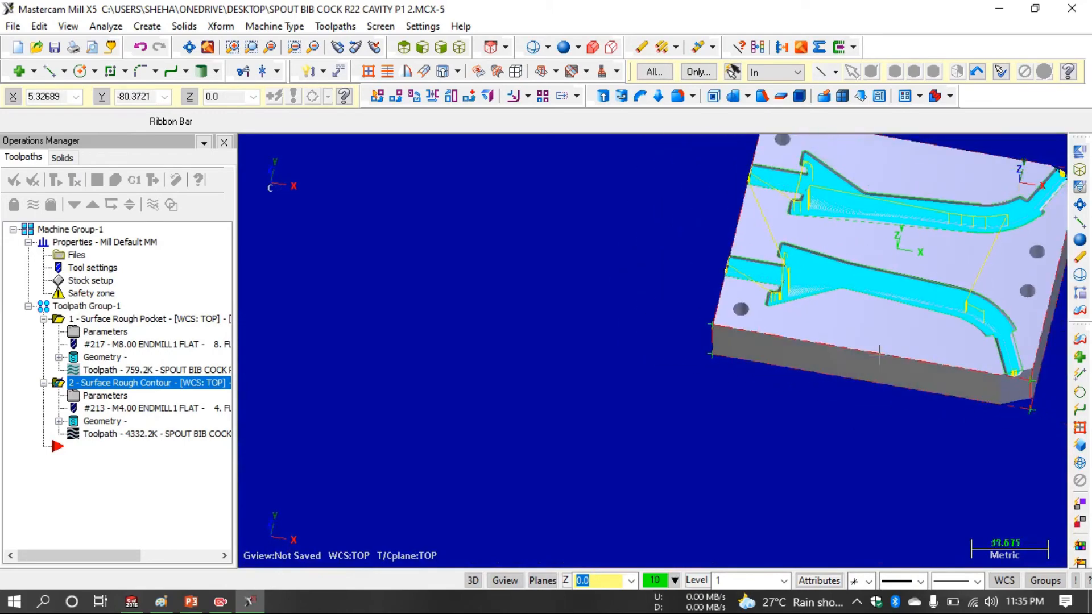
{"action": "scroll", "coordinate": [989, 332], "scroll_direction": "up", "scroll_amount": 5}
{"action": "middle_click_drag", "start_coordinate": [932, 339], "coordinate": [853, 330]}
{"action": "scroll", "coordinate": [858, 317], "scroll_direction": "down", "scroll_amount": 4}
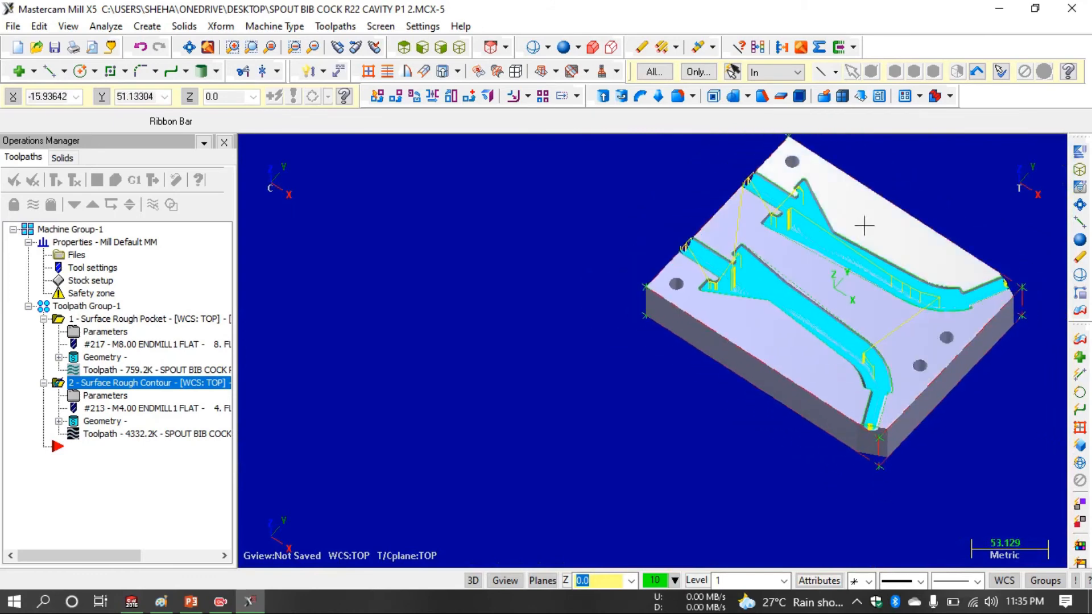
{"action": "right_click", "coordinate": [878, 144]}
{"action": "left_click", "coordinate": [916, 223]}
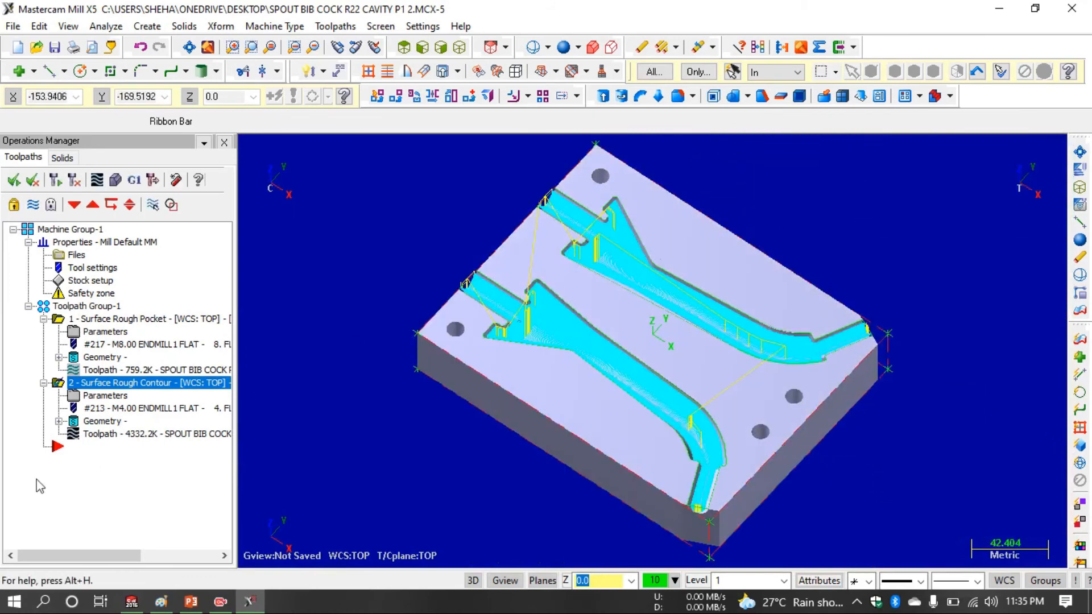
- Backplot the Surface Rough Contour toolpath to its end, varying the playback speed, and close the backplot
{"action": "left_click", "coordinate": [97, 180]}
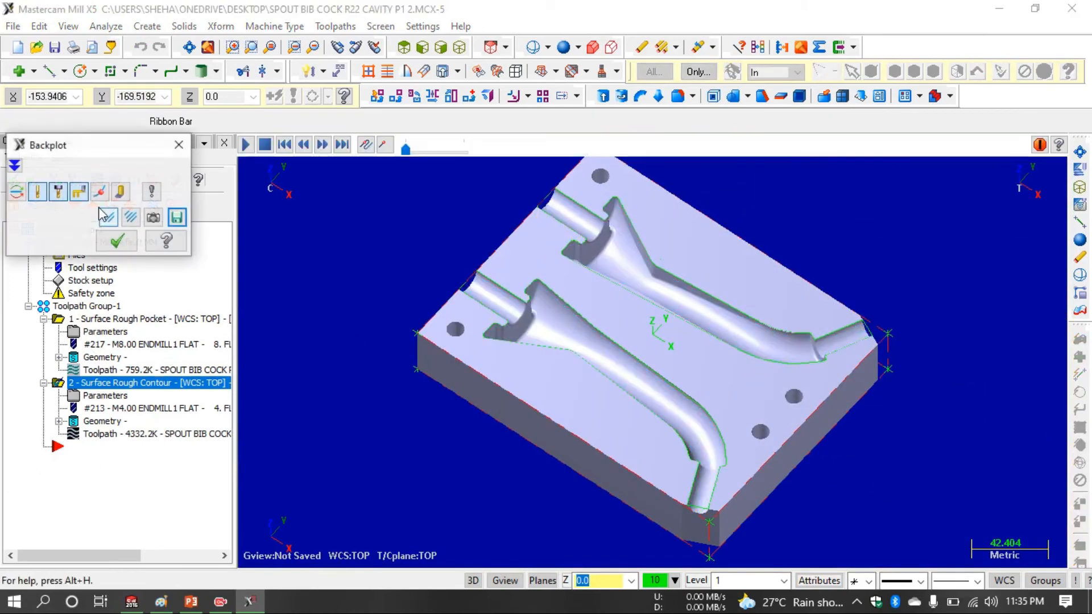
{"action": "left_click", "coordinate": [245, 145]}
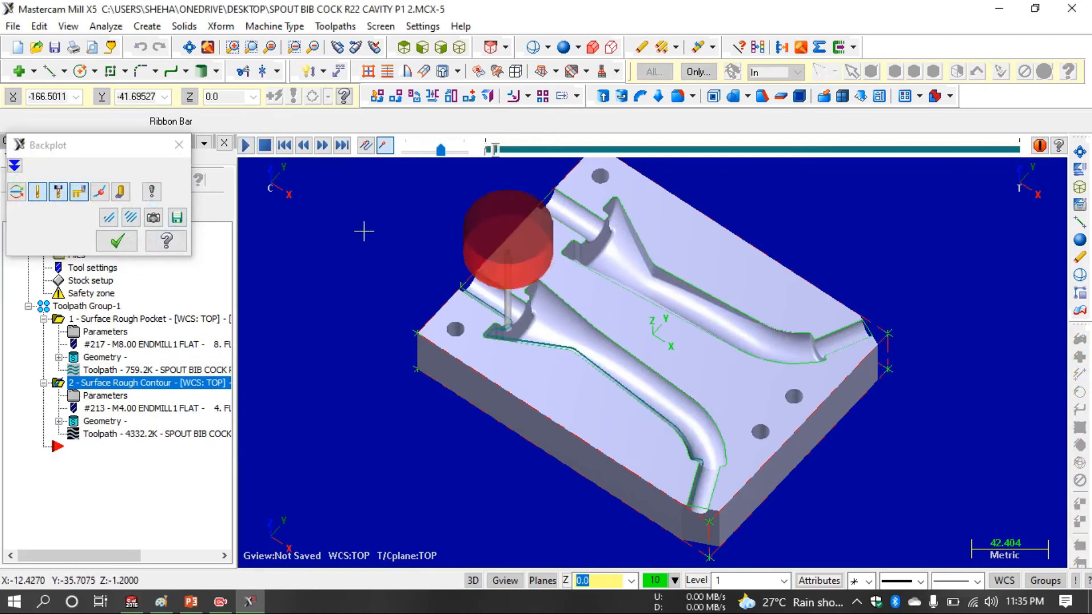
{"action": "left_click", "coordinate": [411, 152]}
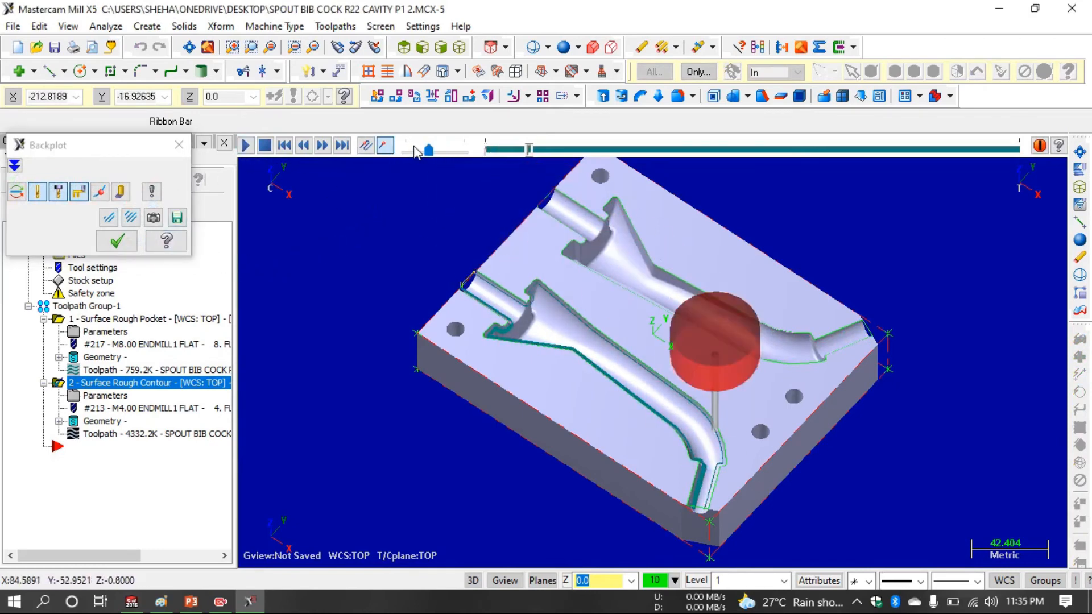
{"action": "left_click", "coordinate": [412, 152]}
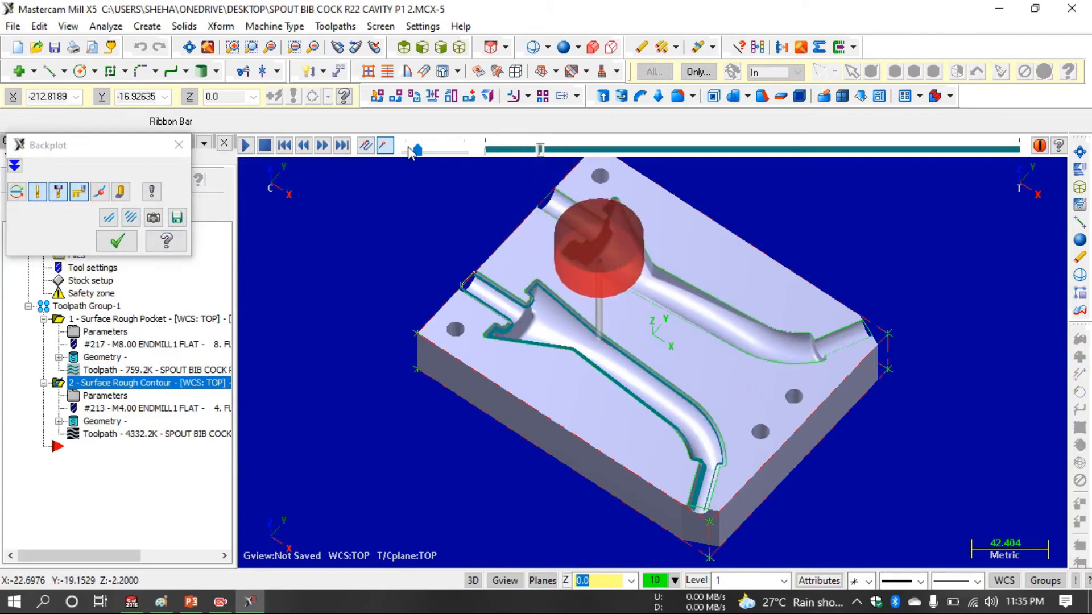
{"action": "left_click_drag", "start_coordinate": [419, 150], "coordinate": [453, 152]}
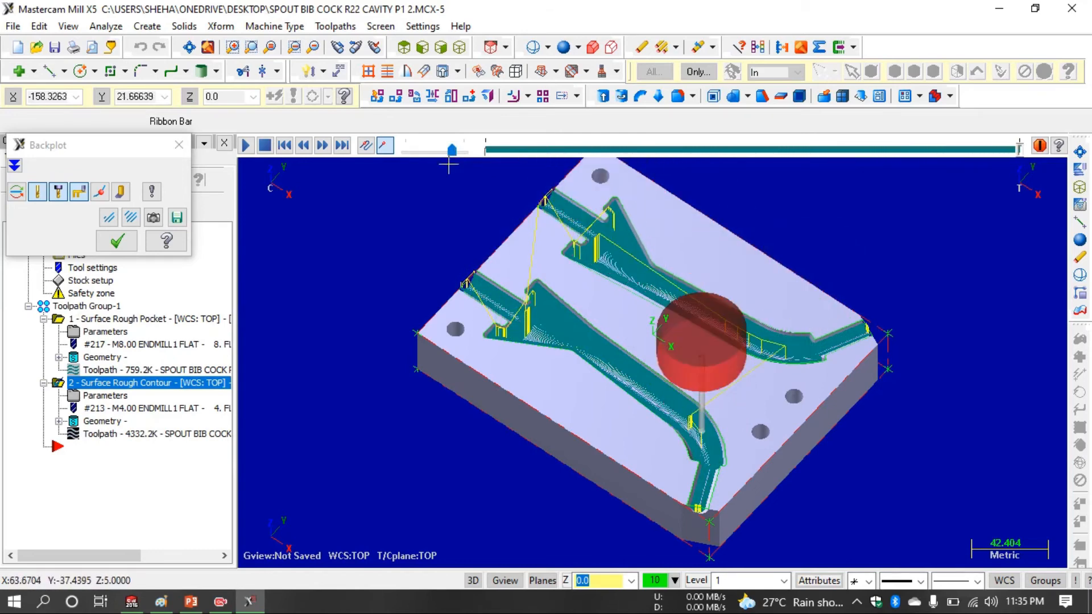
{"action": "left_click", "coordinate": [115, 241]}
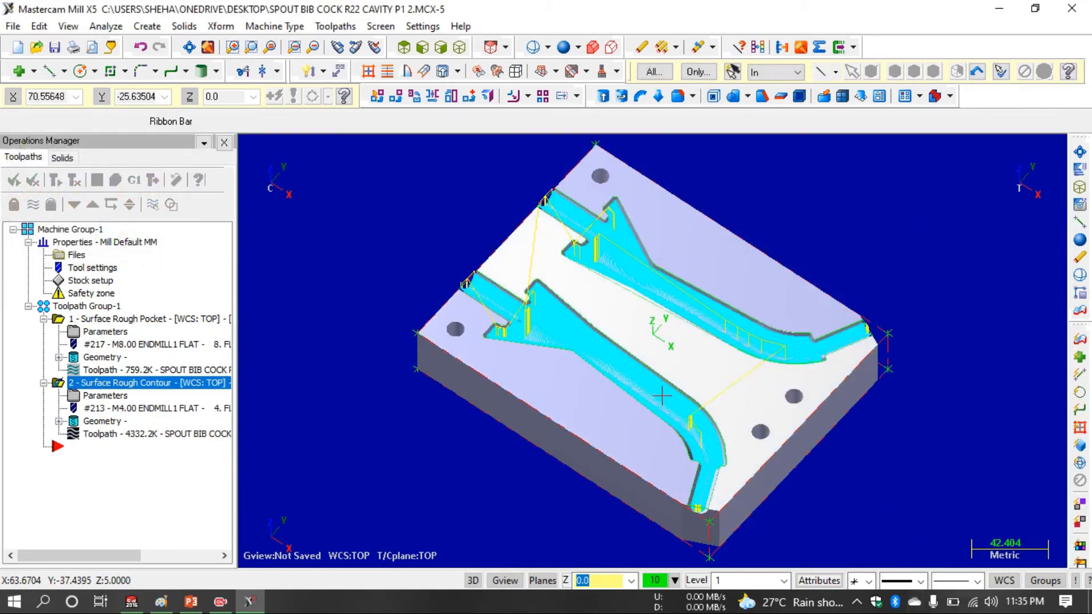
- Start a Surface Finish Scallop toolpath after the rough contour, with the advanced 3D toolpath refinement activated
{"action": "scroll", "coordinate": [726, 368], "scroll_direction": "down", "scroll_amount": 1}
{"action": "scroll", "coordinate": [621, 297], "scroll_direction": "up", "scroll_amount": 5}
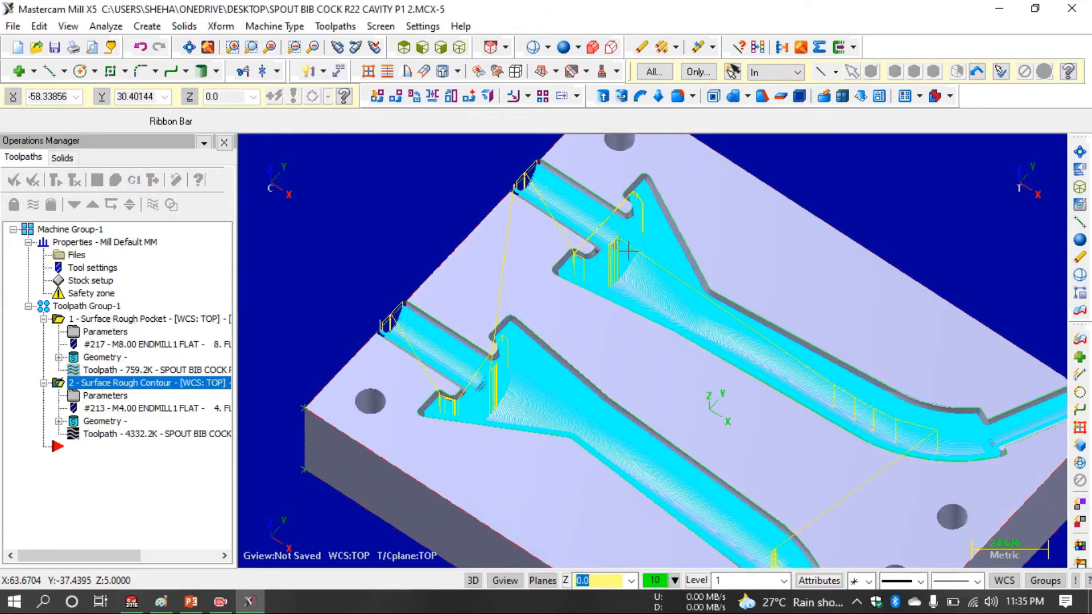
{"action": "middle_click_drag", "start_coordinate": [614, 274], "coordinate": [631, 256]}
{"action": "scroll", "coordinate": [631, 257], "scroll_direction": "up", "scroll_amount": 3}
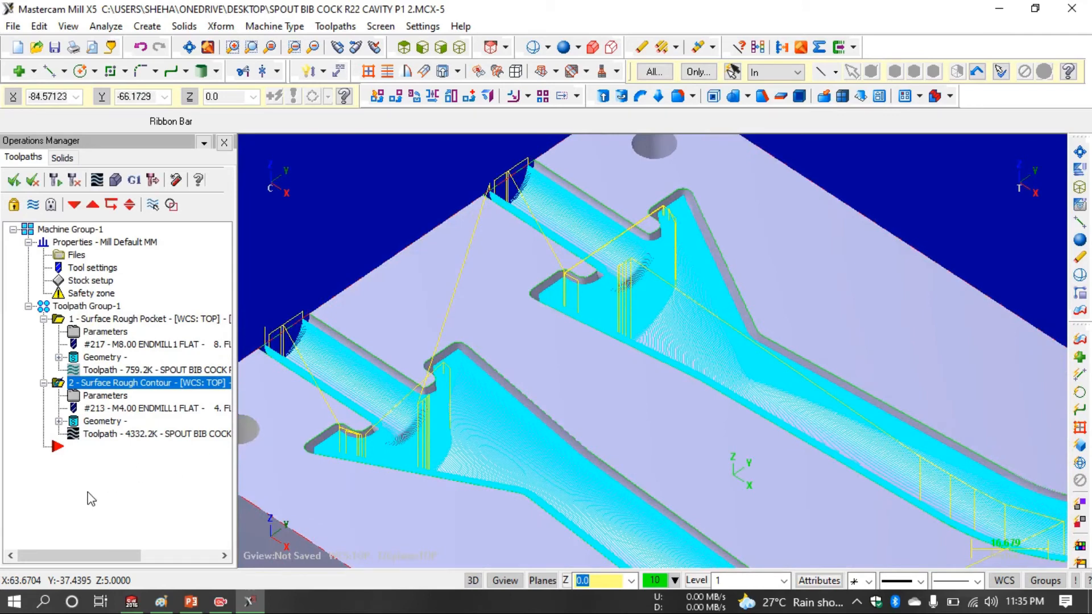
{"action": "left_click", "coordinate": [66, 450]}
{"action": "right_click", "coordinate": [84, 449]}
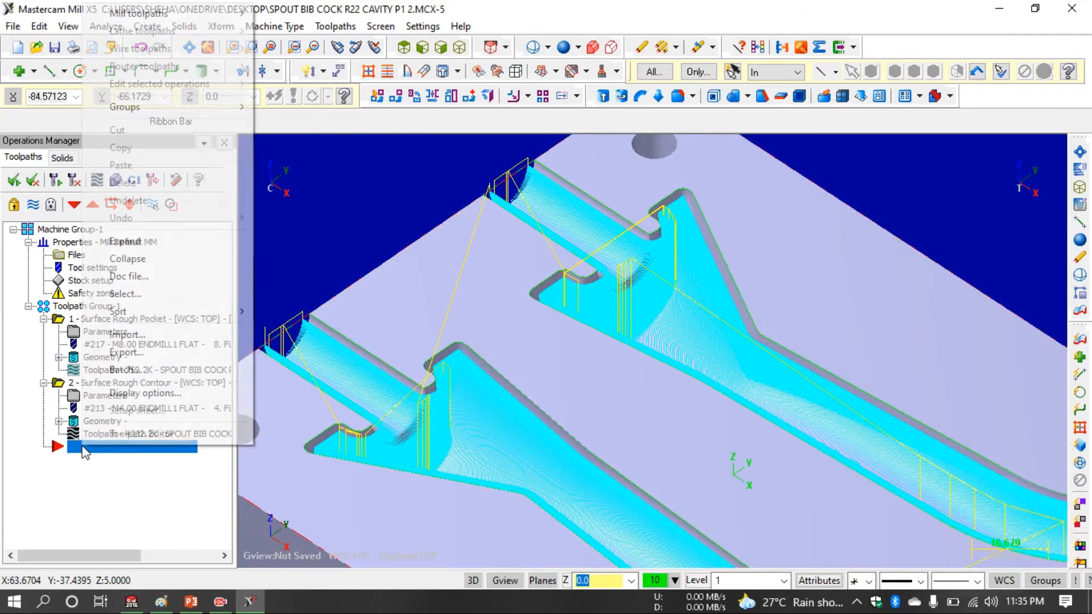
{"action": "mouse_move", "coordinate": [148, 21]}
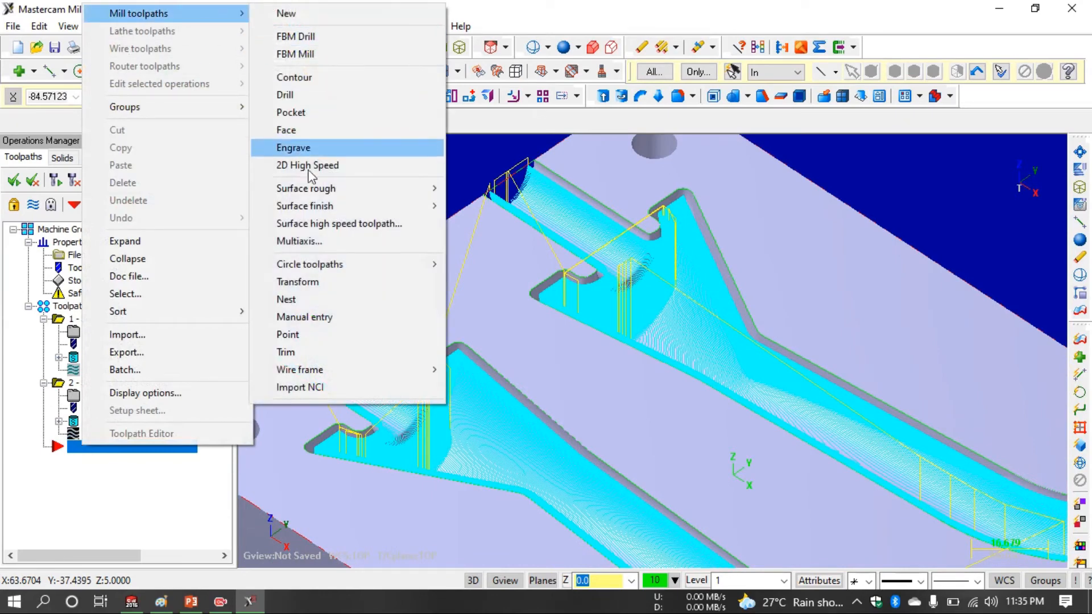
{"action": "mouse_move", "coordinate": [324, 203]}
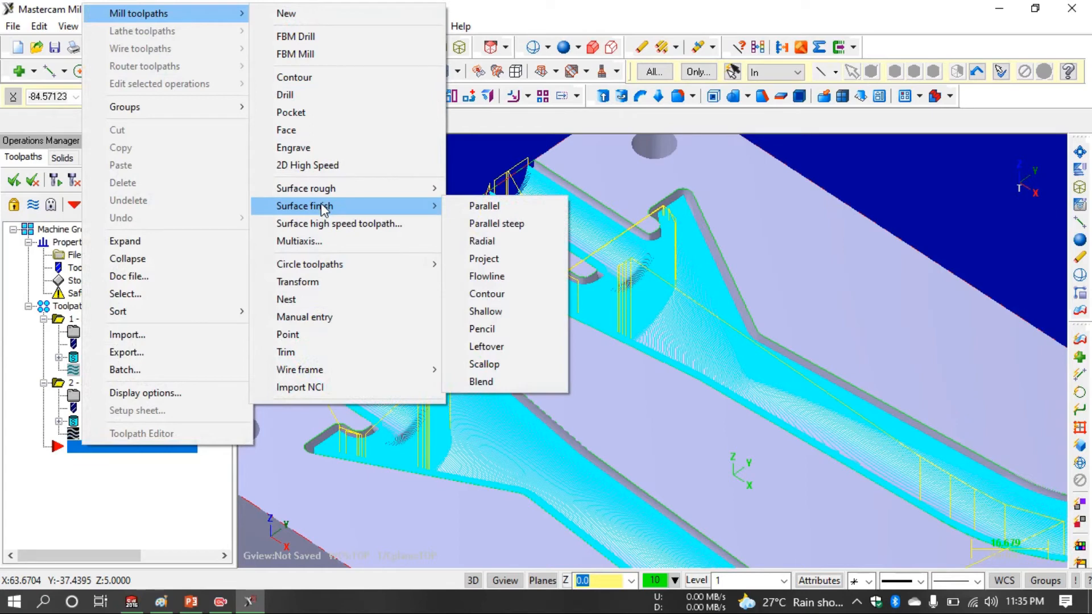
{"action": "left_click", "coordinate": [484, 364]}
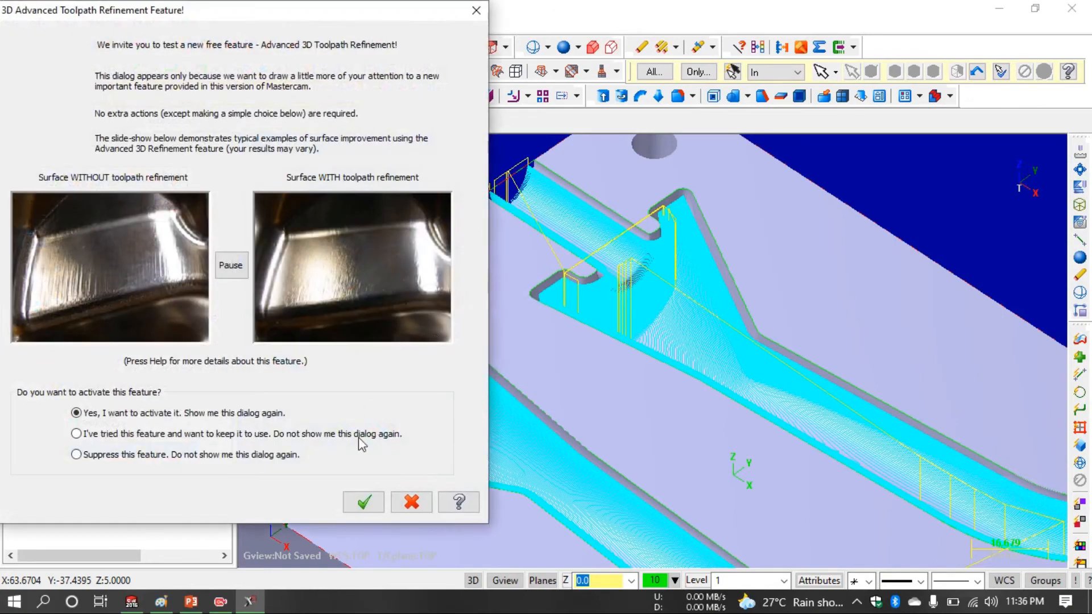
{"action": "left_click", "coordinate": [363, 502]}
- Select the cavity block's whole solid body as the drive surfaces for the scallop finish
{"action": "scroll", "coordinate": [508, 254], "scroll_direction": "down", "scroll_amount": 4}
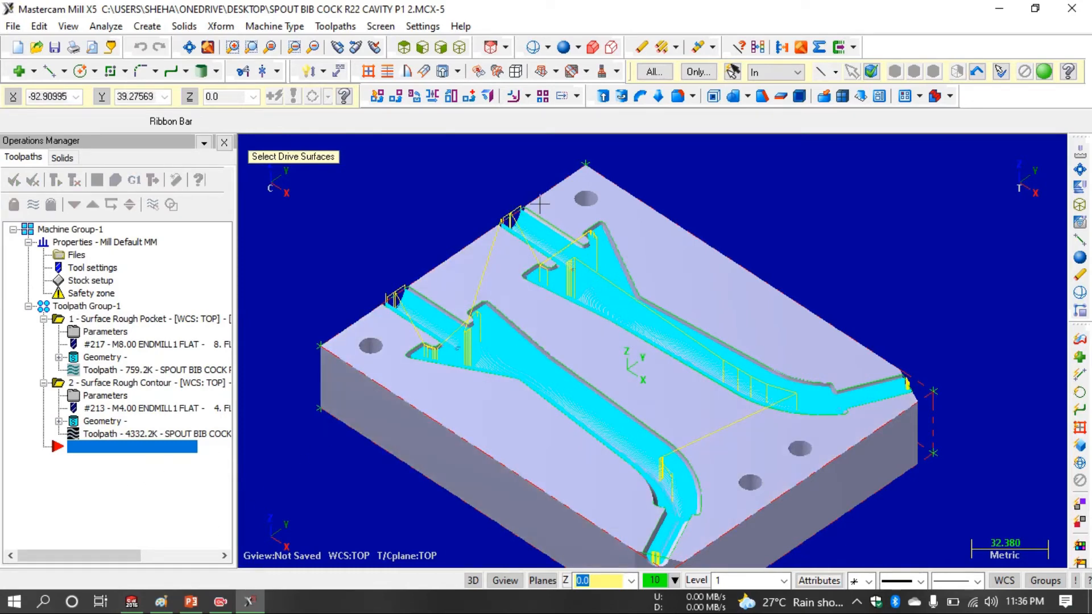
{"action": "left_click", "coordinate": [485, 262]}
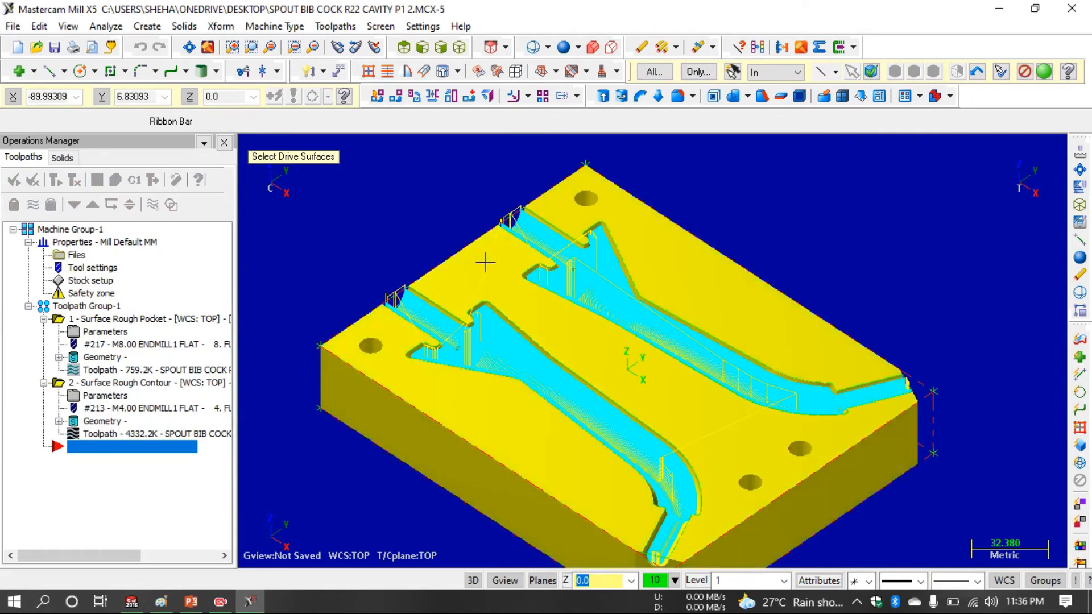
{"action": "key", "text": "Return"}
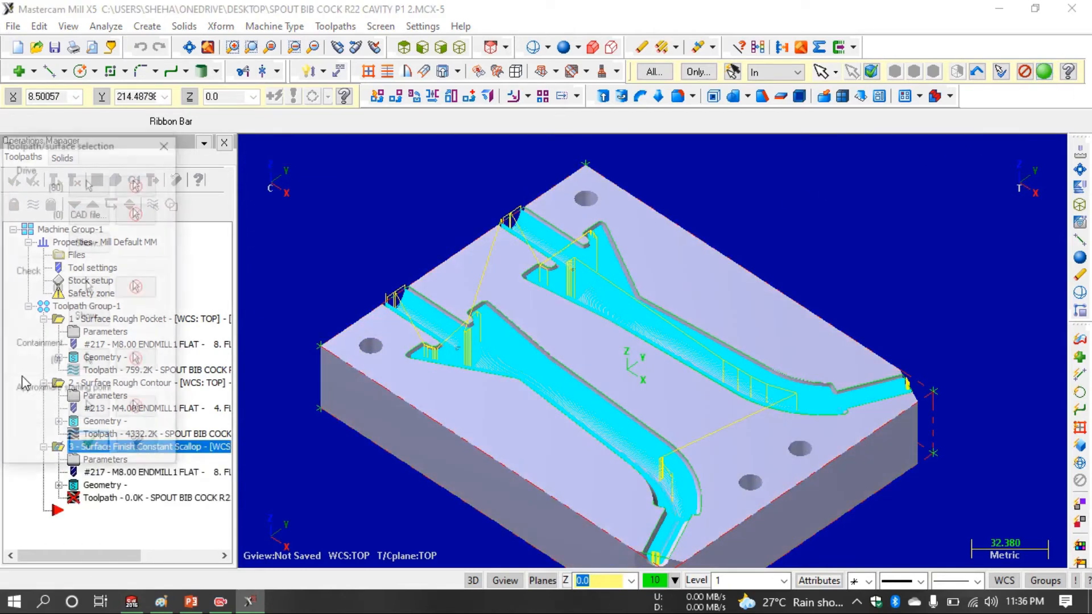
- Chain both cavity outlines as the tool containment boundaries, reversing each chain's direction, and accept the surface selection
{"action": "left_click", "coordinate": [89, 362]}
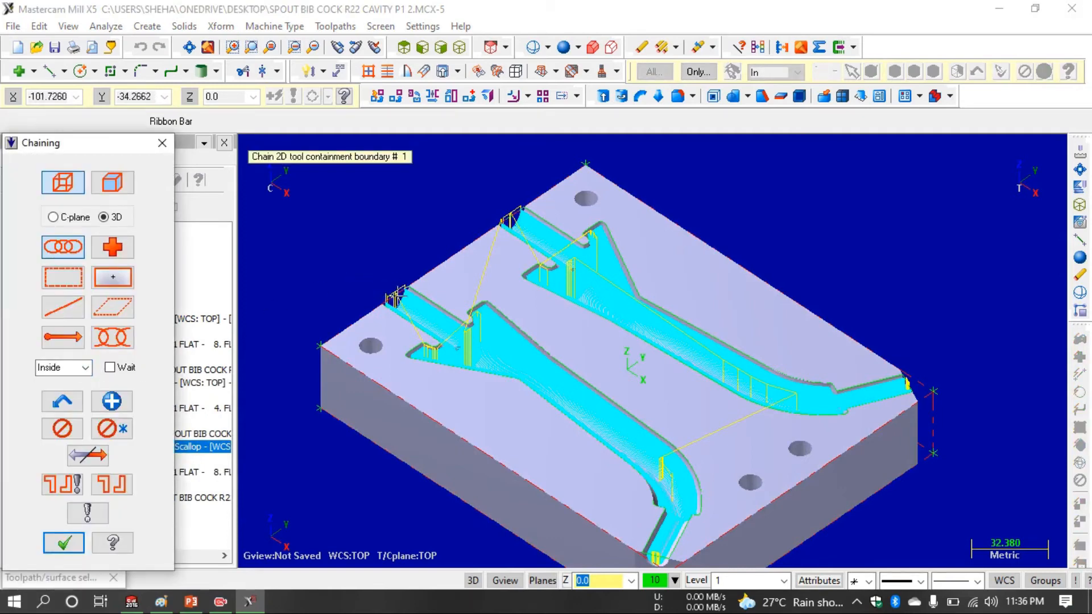
{"action": "left_click", "coordinate": [396, 291]}
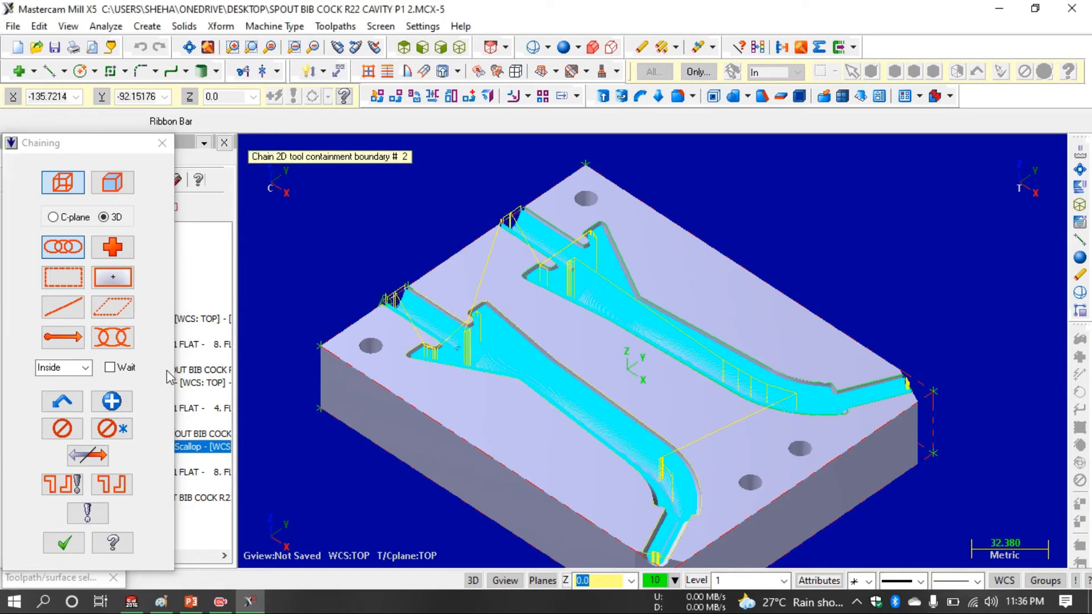
{"action": "left_click", "coordinate": [86, 455]}
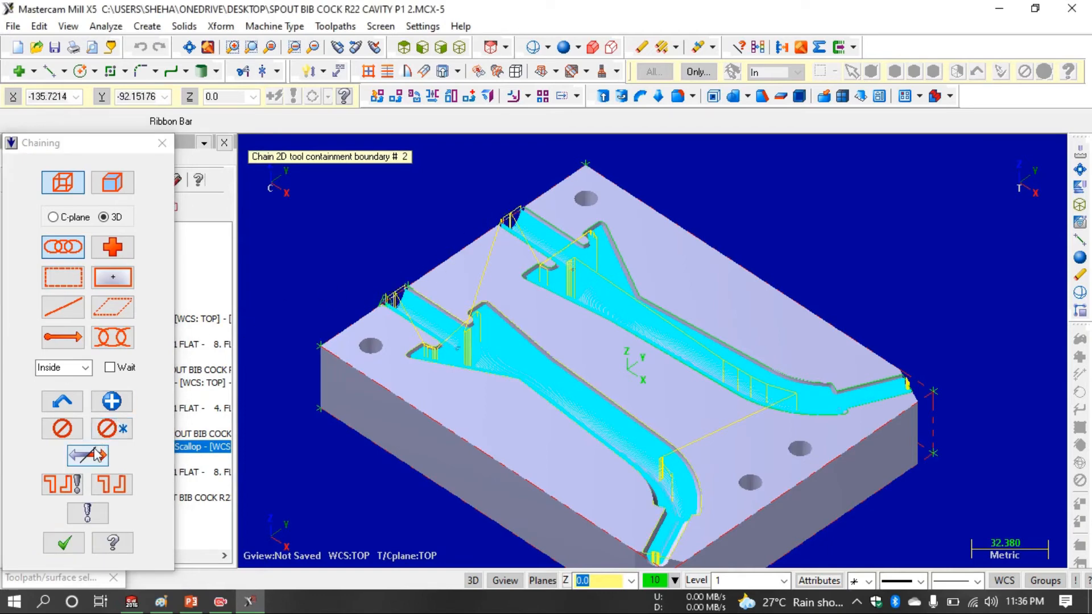
{"action": "left_click", "coordinate": [519, 211]}
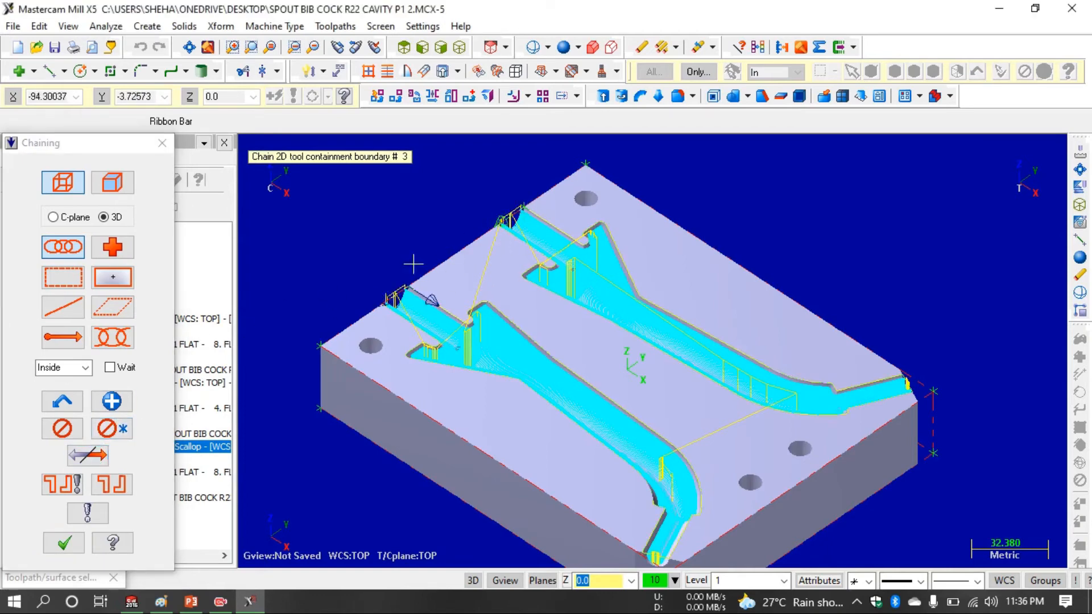
{"action": "left_click", "coordinate": [94, 456]}
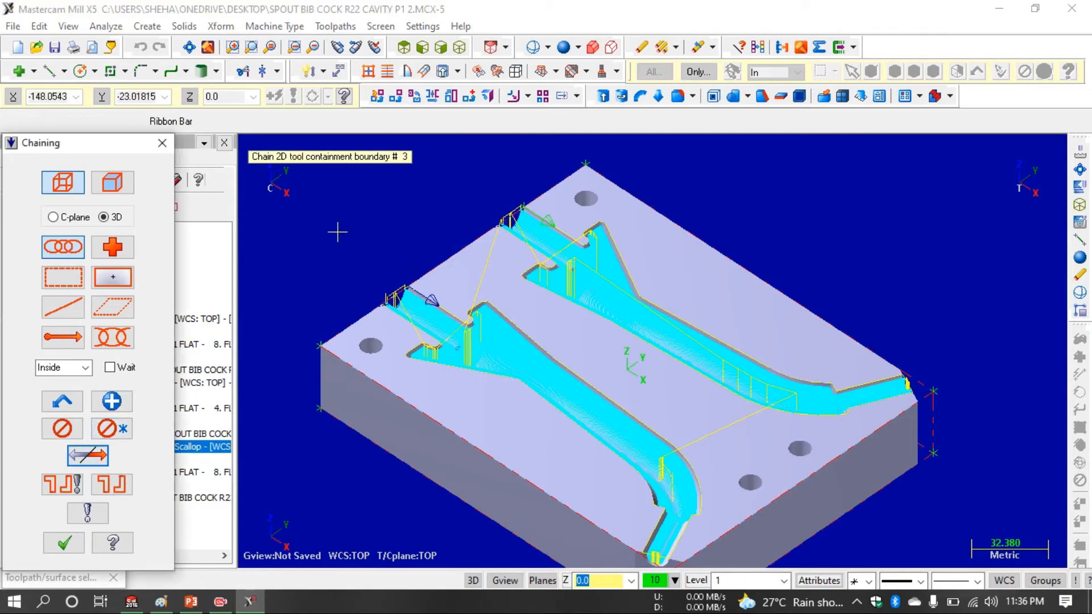
{"action": "left_click", "coordinate": [62, 542]}
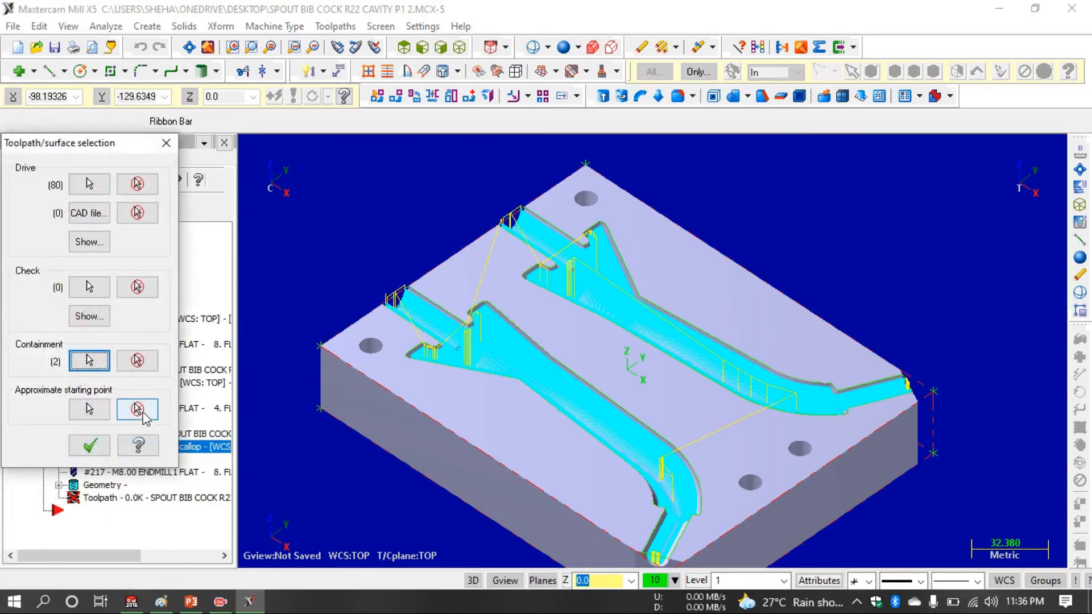
{"action": "left_click", "coordinate": [89, 446]}
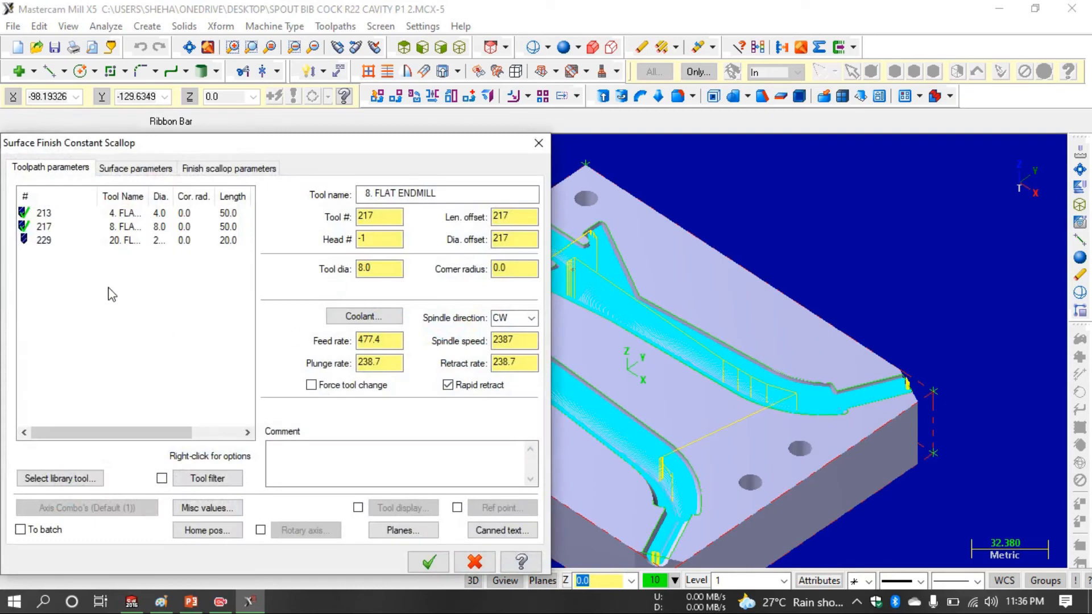
- Filter the tool library for the scallop finish to ball end mills only
{"action": "left_click", "coordinate": [67, 479]}
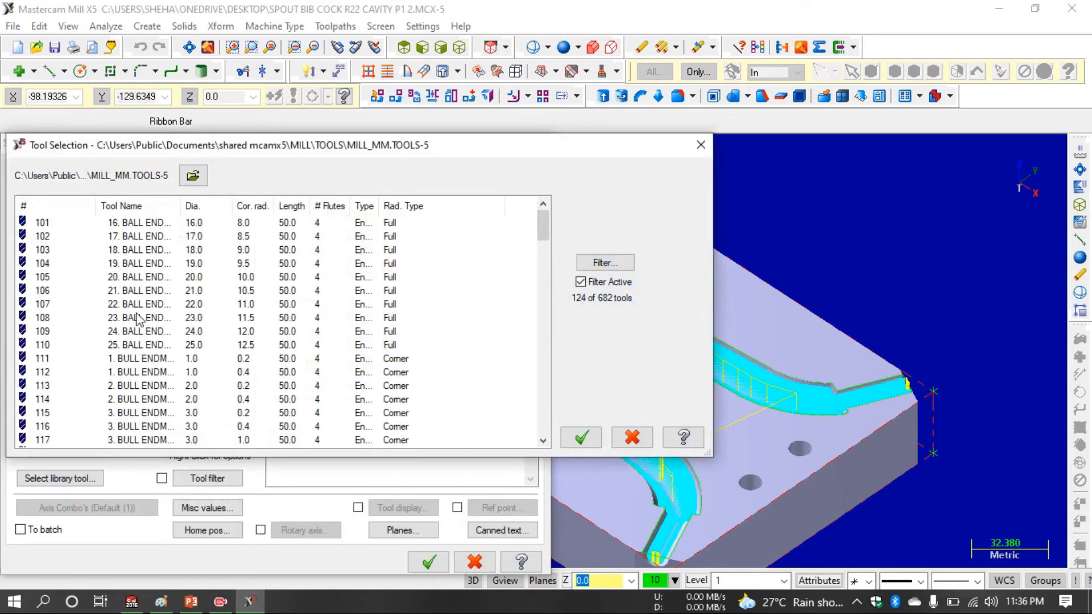
{"action": "scroll", "coordinate": [195, 327], "scroll_direction": "down", "scroll_amount": 3}
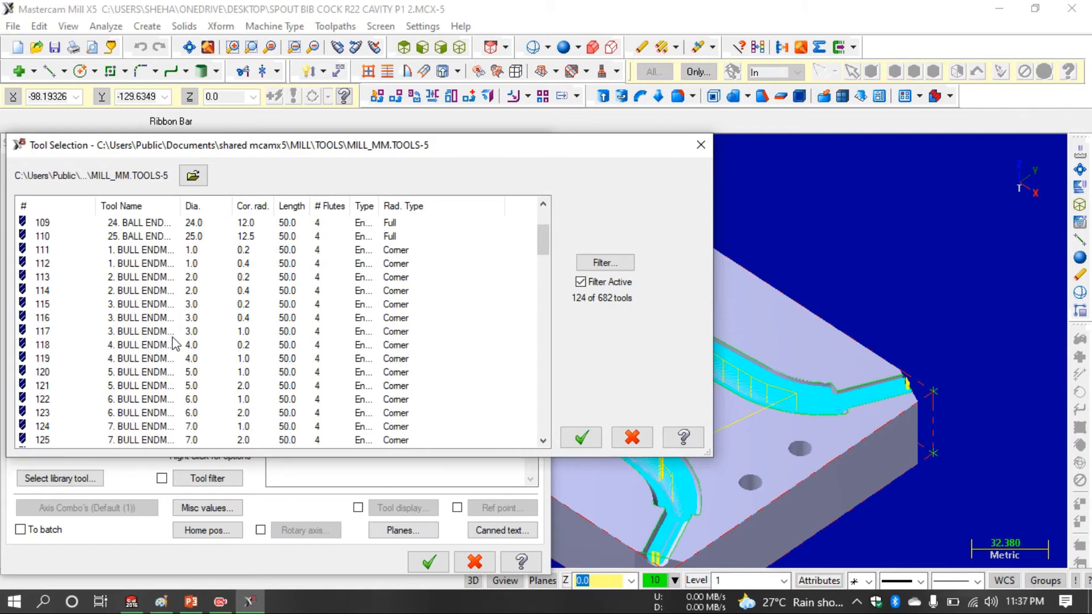
{"action": "left_click", "coordinate": [605, 262]}
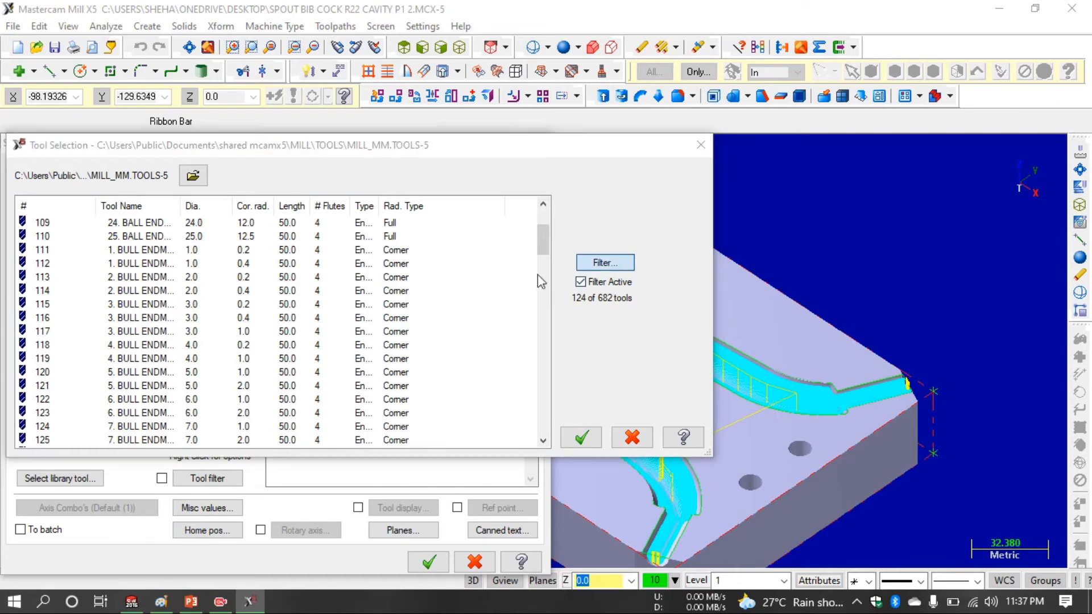
{"action": "left_click", "coordinate": [44, 242]}
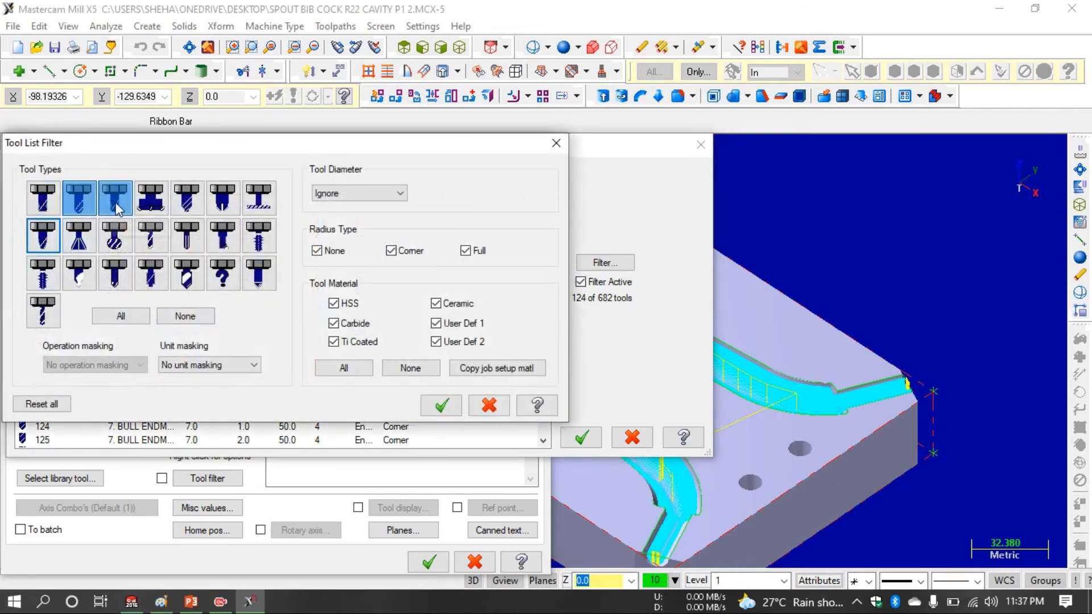
{"action": "left_click", "coordinate": [121, 203]}
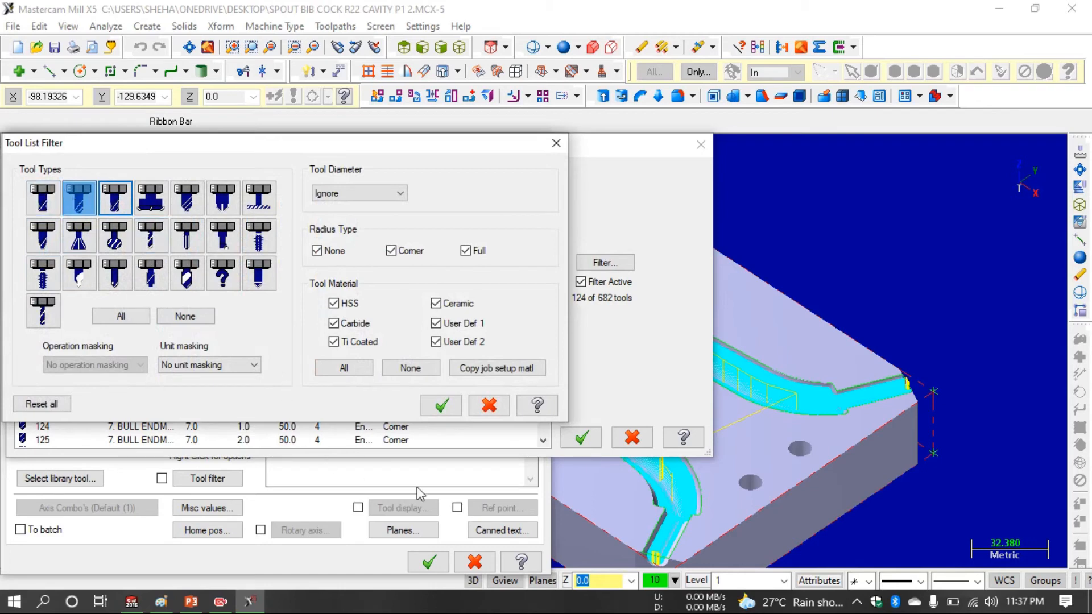
{"action": "left_click", "coordinate": [442, 405]}
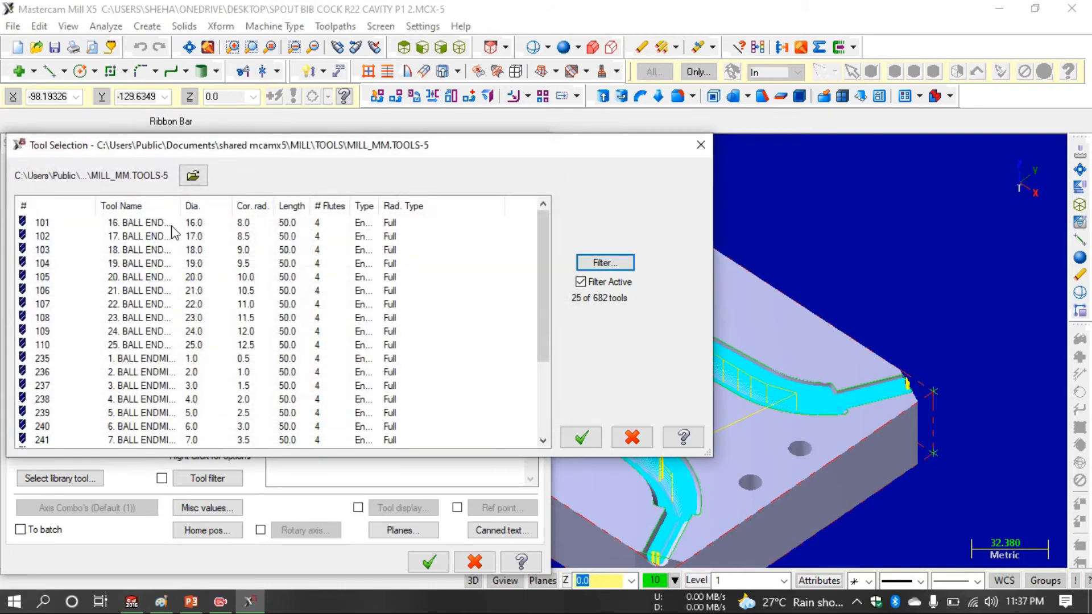
- Choose the 4 mm ball endmill, tool 238, from the filtered library for the scallop finish
{"action": "scroll", "coordinate": [220, 341], "scroll_direction": "down", "scroll_amount": 2}
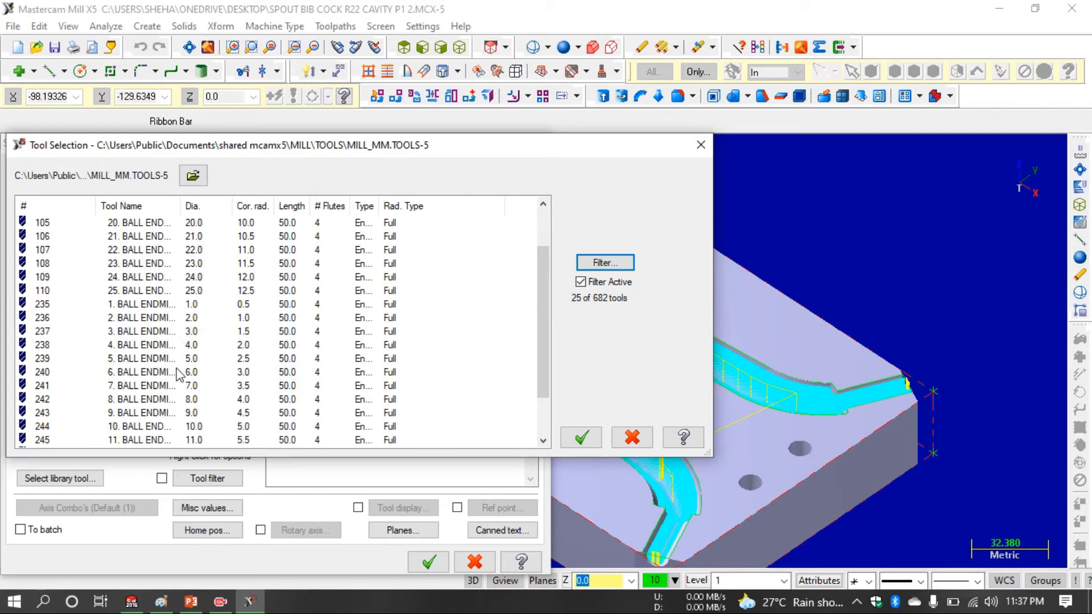
{"action": "scroll", "coordinate": [180, 373], "scroll_direction": "up", "scroll_amount": 1}
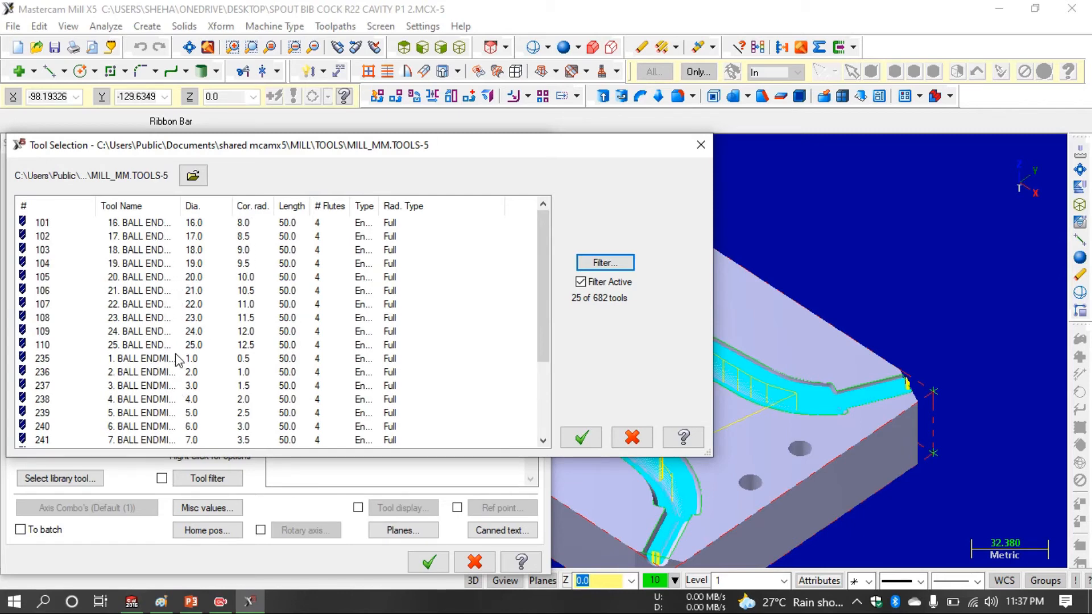
{"action": "left_click", "coordinate": [196, 400]}
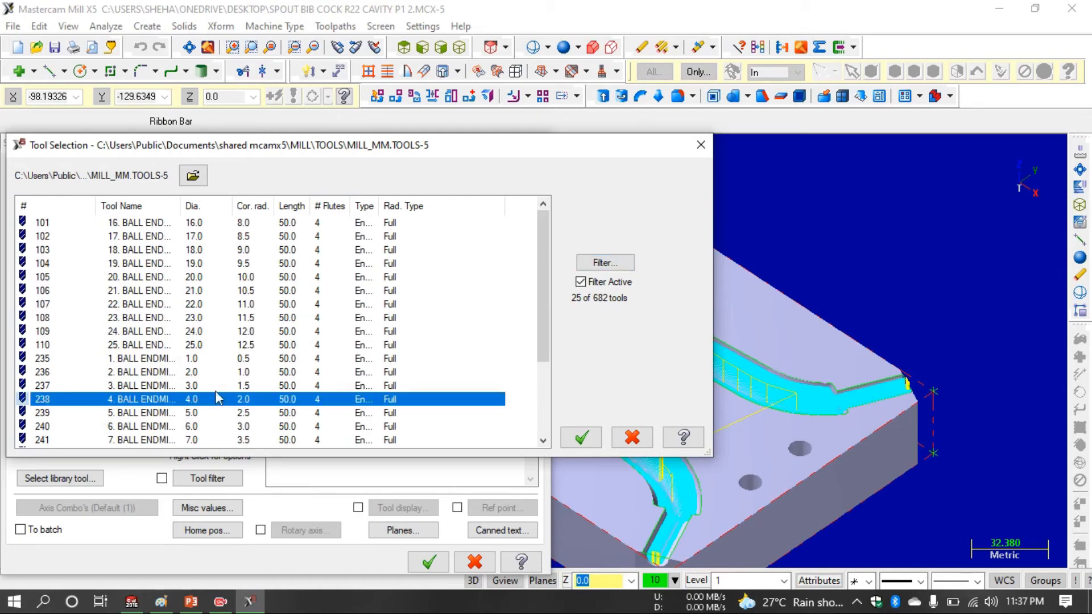
{"action": "left_click", "coordinate": [581, 437]}
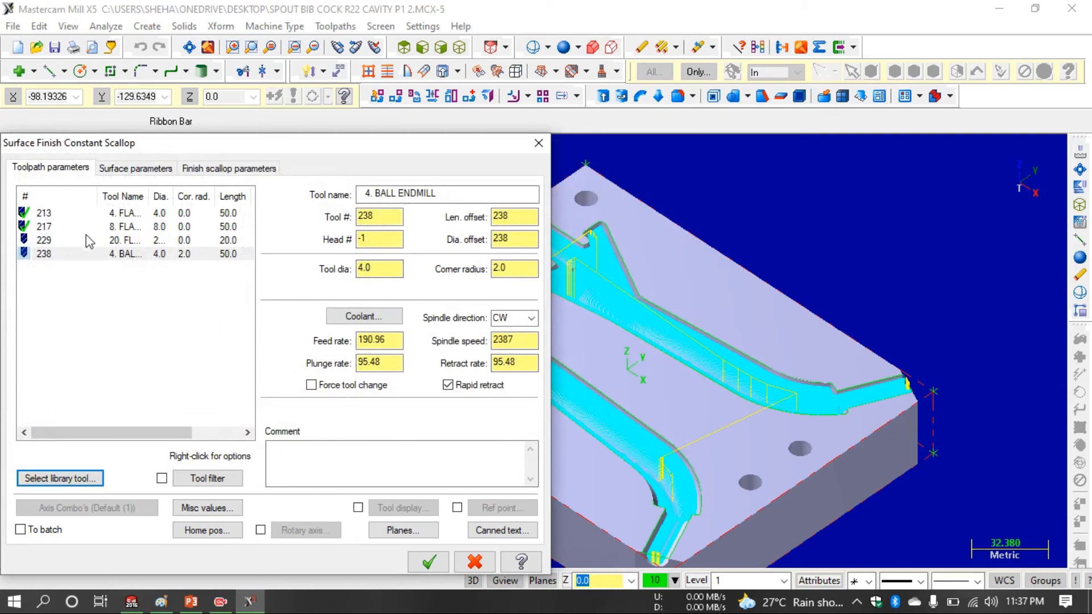
- Set the ball endmill's tool diameter to 3.6 and its corner radius to 1.8
{"action": "double_click", "coordinate": [383, 267]}
{"action": "type", "text": "3.6"}
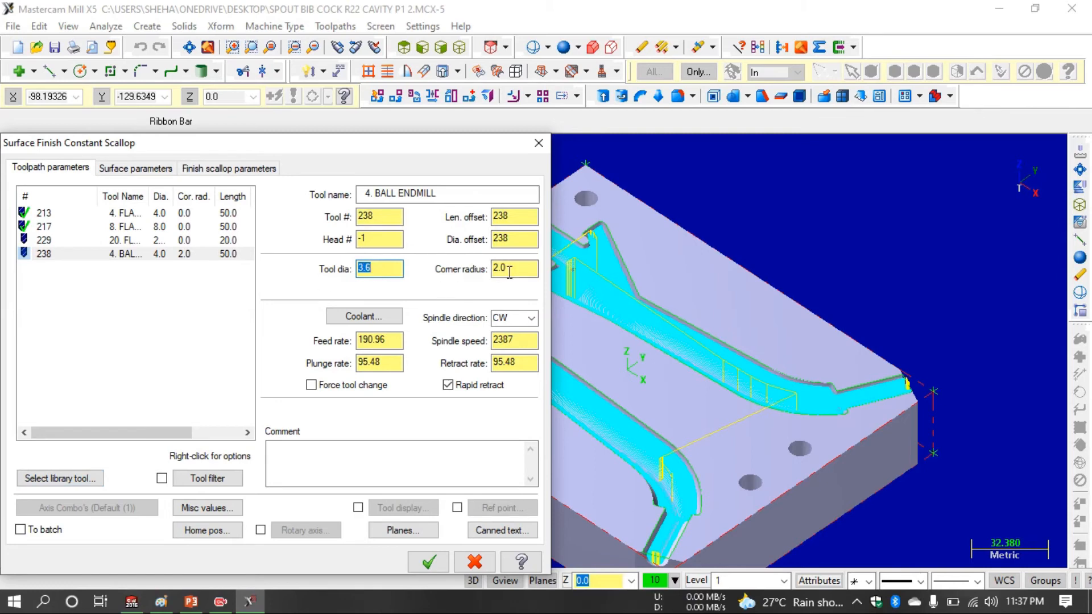
{"action": "key", "text": "Tab"}
{"action": "type", "text": "1"}
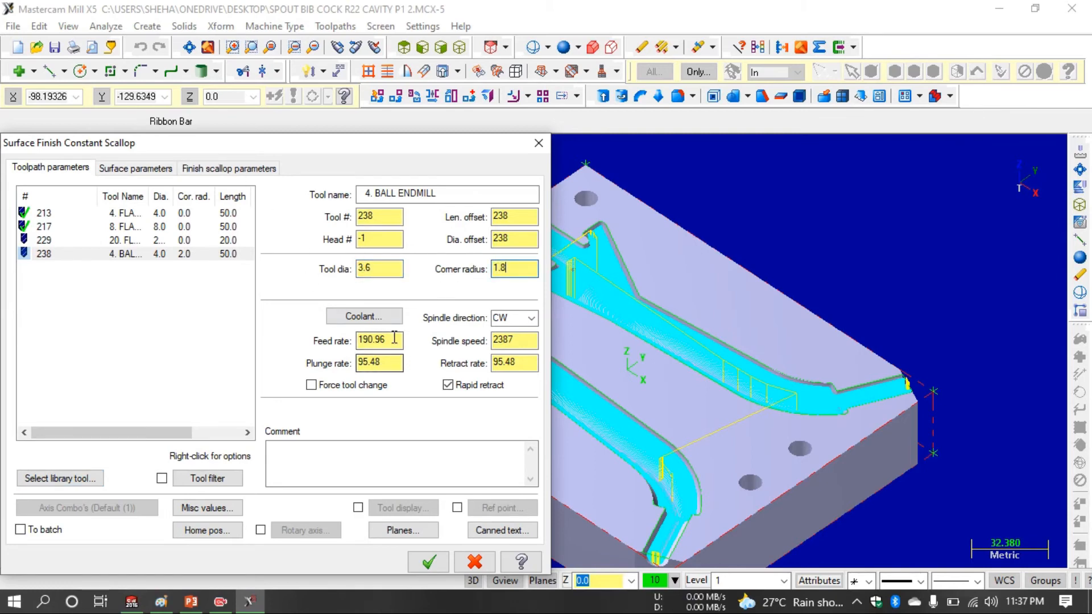
- Set the scallop finish's feed rate to 2000, plunge rate to 30 and spindle speed to 5500
{"action": "left_click_drag", "start_coordinate": [395, 339], "coordinate": [348, 345]}
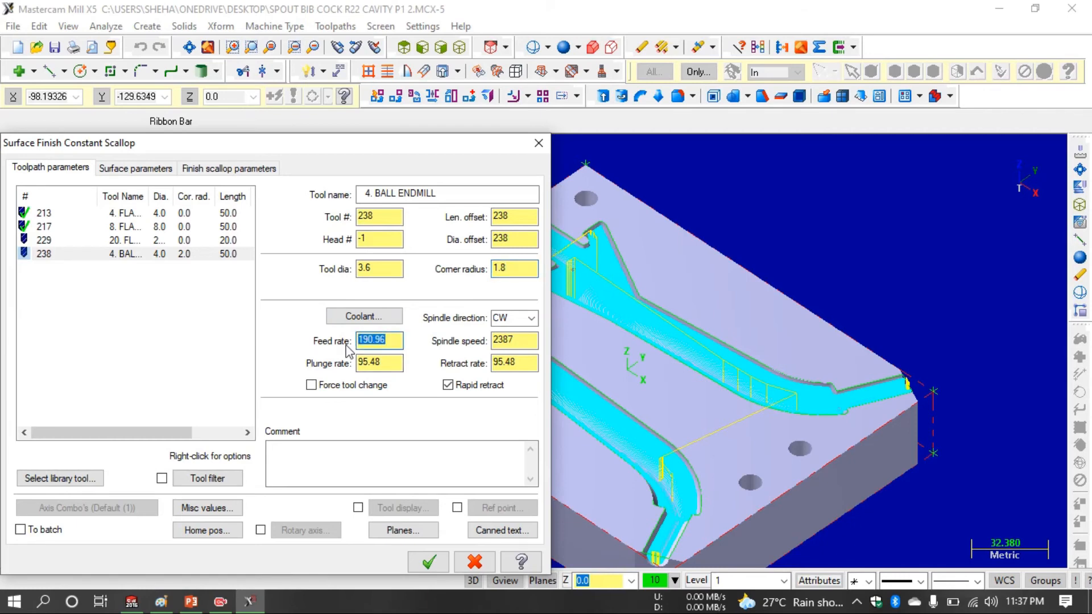
{"action": "type", "text": "2000"}
{"action": "key", "text": "Tab"}
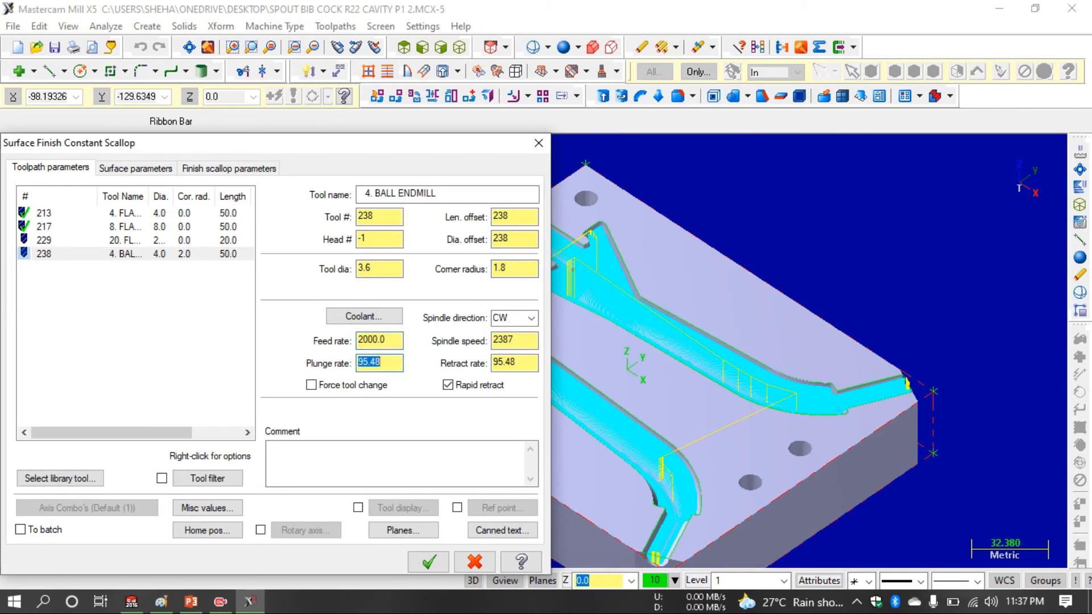
{"action": "type", "text": "30"}
{"action": "key", "text": "Tab"}
{"action": "key", "text": "Tab"}
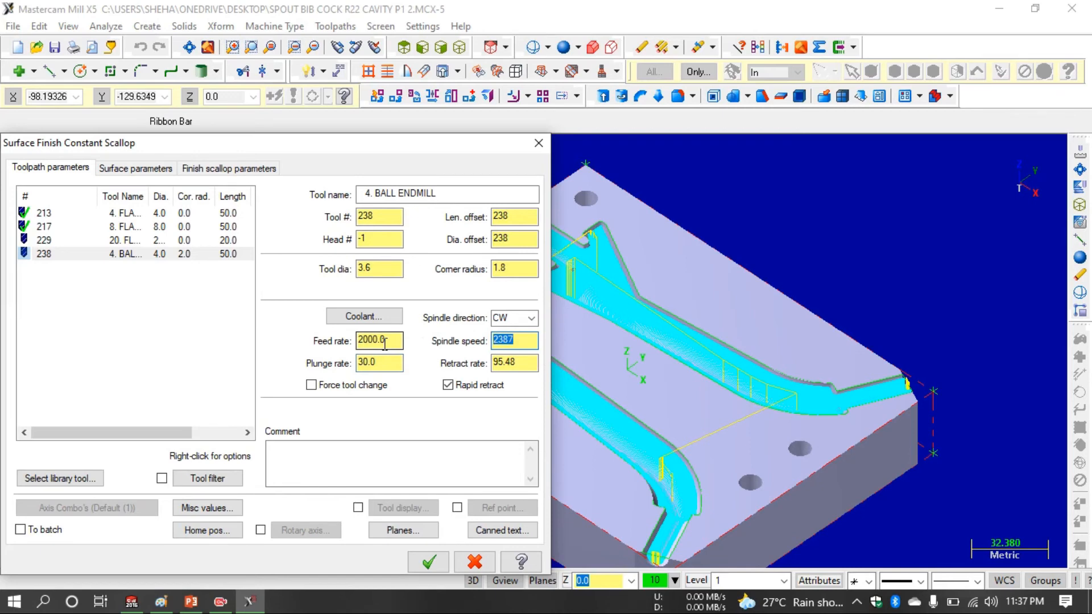
{"action": "type", "text": "5500"}
{"action": "left_click", "coordinate": [131, 168]}
{"action": "left_click", "coordinate": [52, 170]}
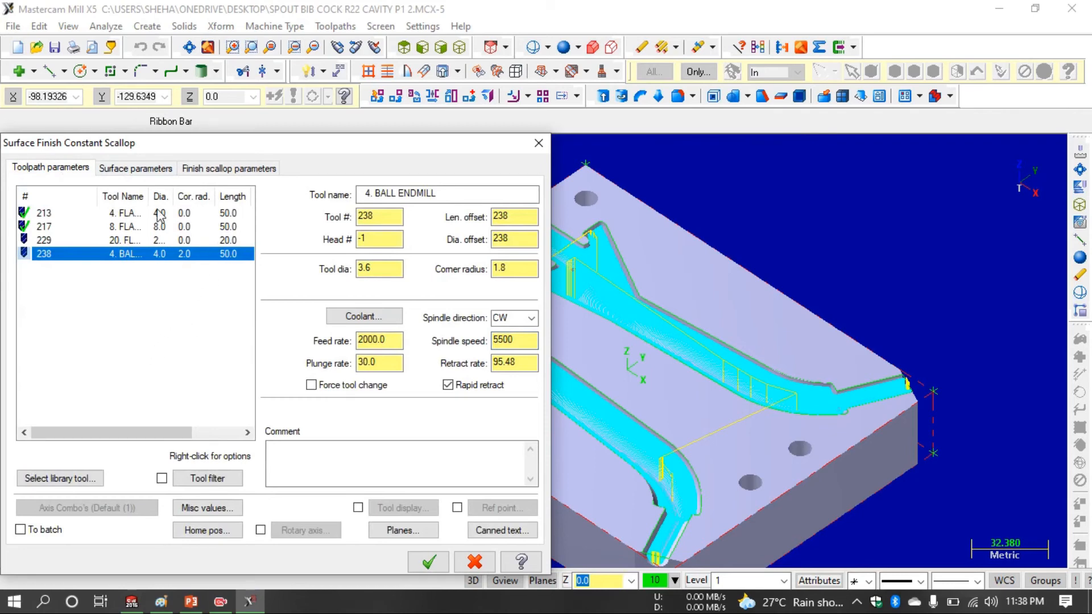
- Enable the clearance height in the scallop's surface parameters and set it to 5 absolute
{"action": "left_click", "coordinate": [139, 169]}
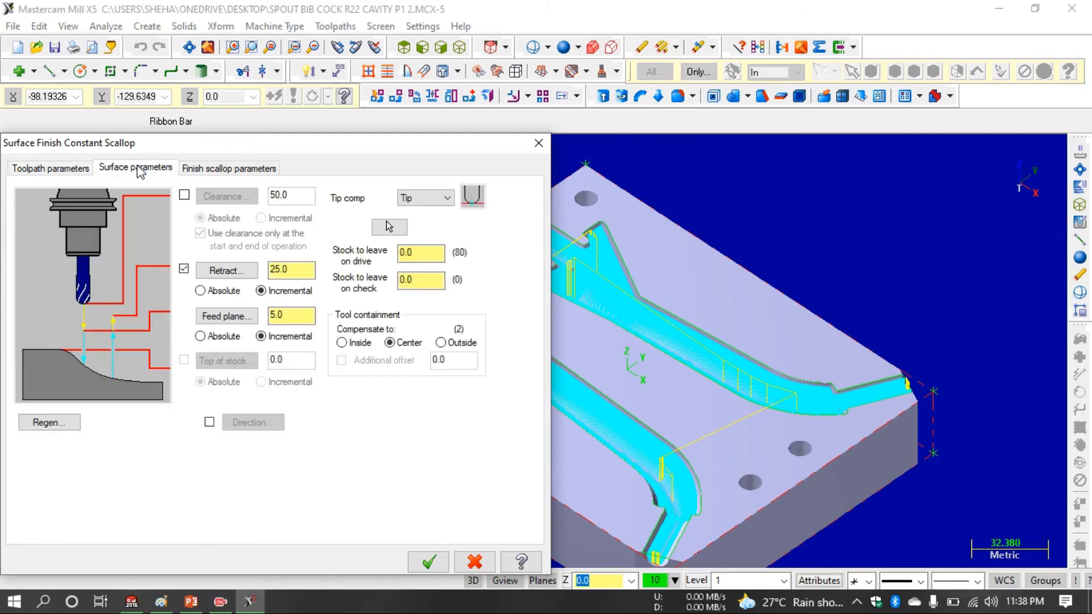
{"action": "left_click", "coordinate": [416, 257]}
{"action": "left_click", "coordinate": [183, 195]}
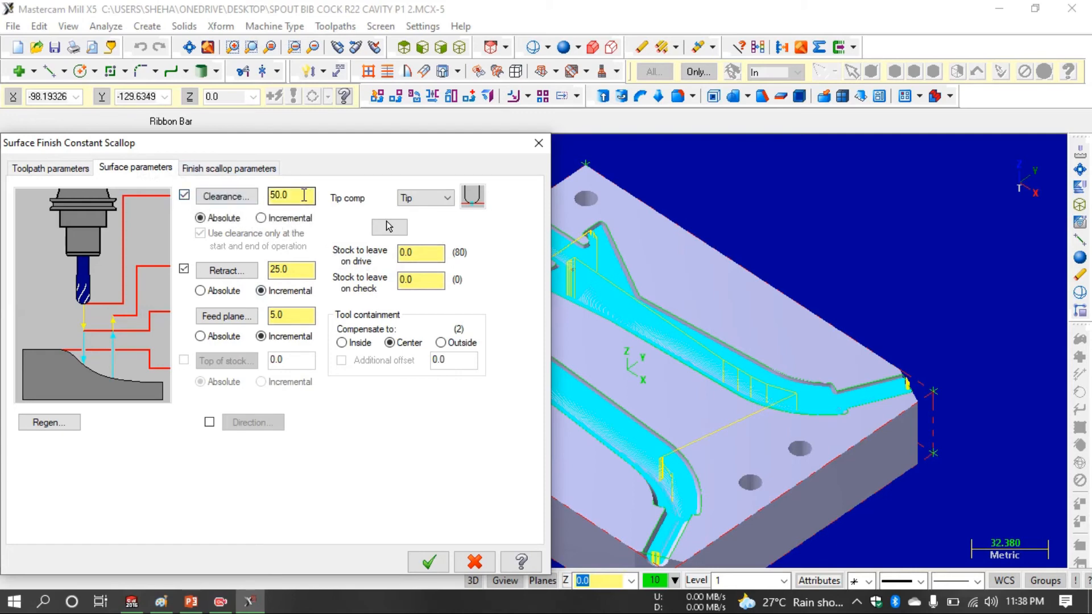
{"action": "double_click", "coordinate": [304, 195]}
{"action": "type", "text": "5"}
{"action": "key", "text": "Return"}
- Set the retract height to 2 absolute and the feed plane to 0.2
{"action": "left_click", "coordinate": [208, 291]}
{"action": "left_click", "coordinate": [290, 270]}
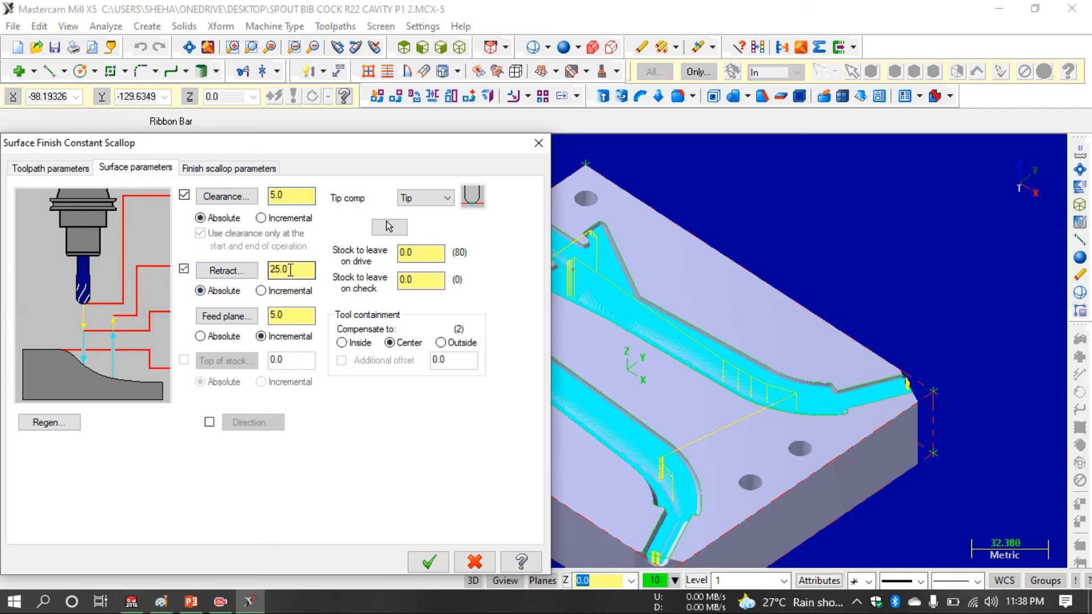
{"action": "double_click", "coordinate": [290, 269]}
{"action": "type", "text": "2"}
{"action": "key", "text": "Return"}
{"action": "key", "text": "Tab"}
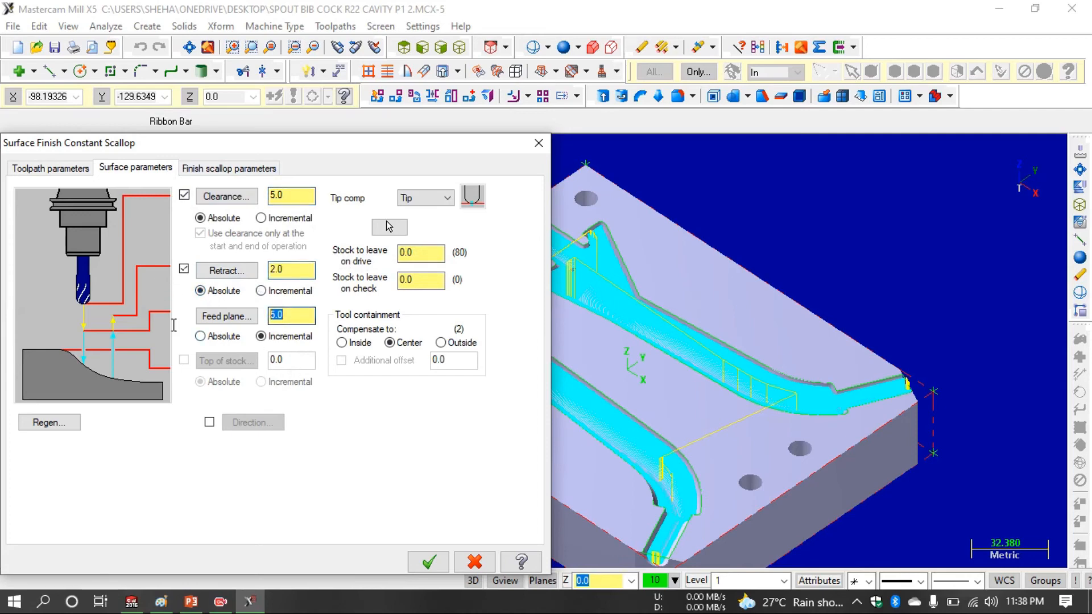
{"action": "type", "text": "0.2"}
- Set the surface quality to Better in the scallop's total tolerance refinement and open the maximum stepover value for editing
{"action": "left_click", "coordinate": [206, 170]}
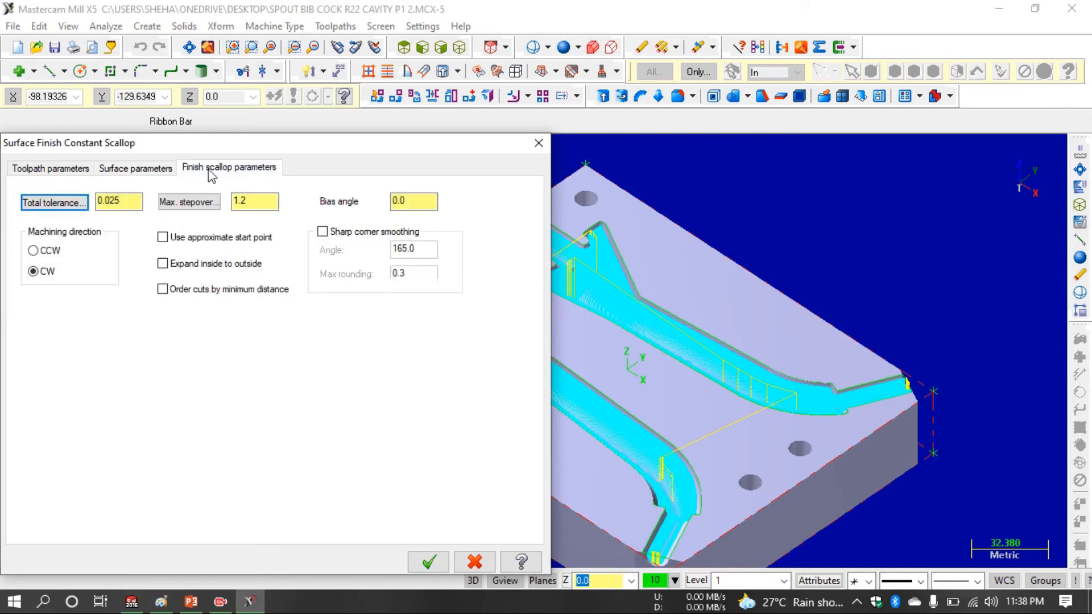
{"action": "left_click", "coordinate": [62, 205]}
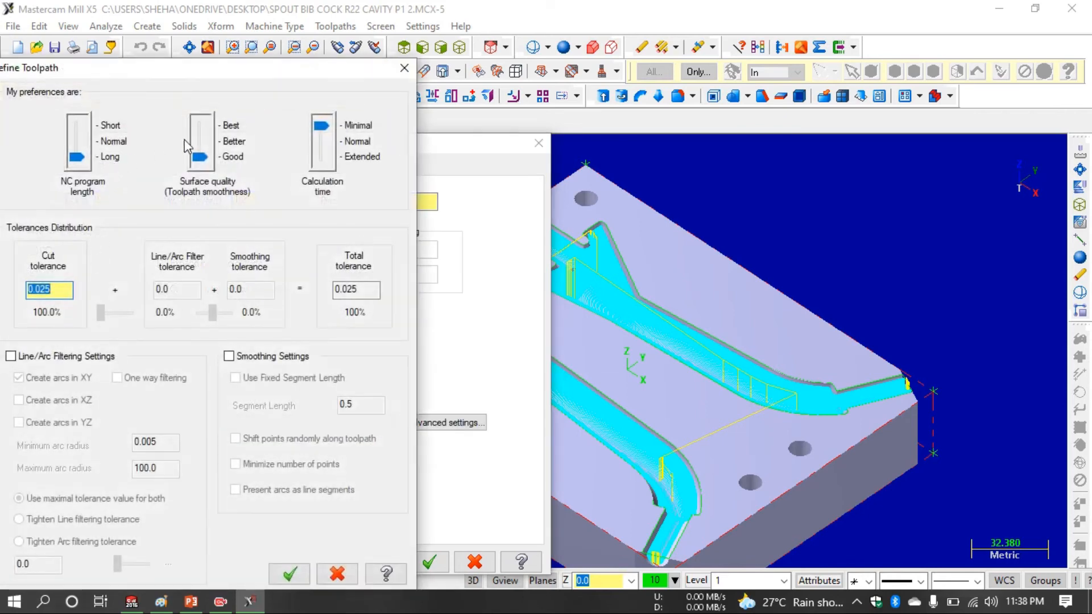
{"action": "left_click", "coordinate": [199, 141]}
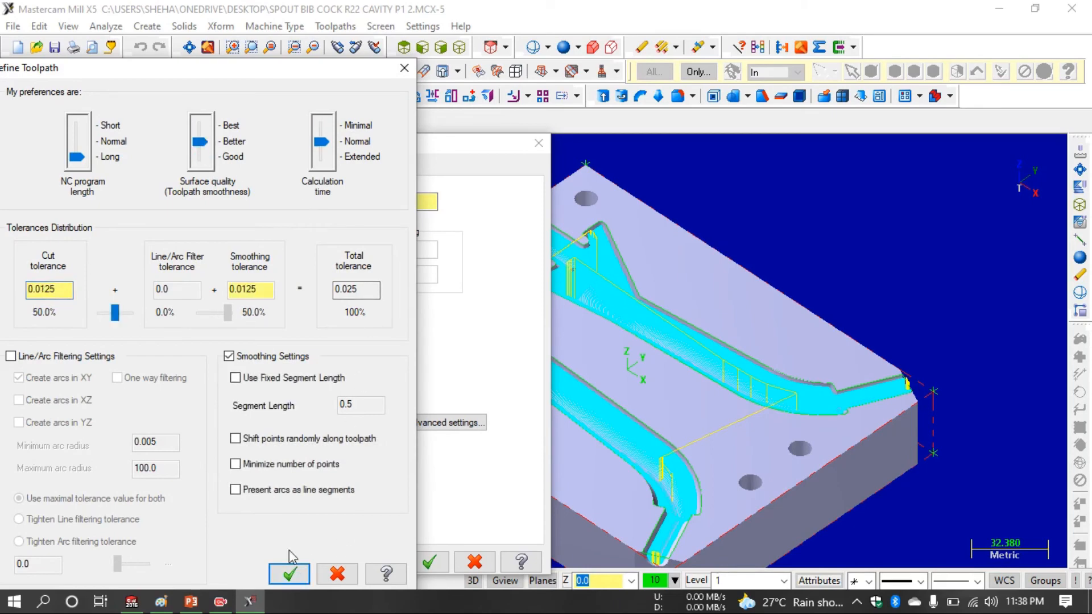
{"action": "left_click", "coordinate": [289, 574]}
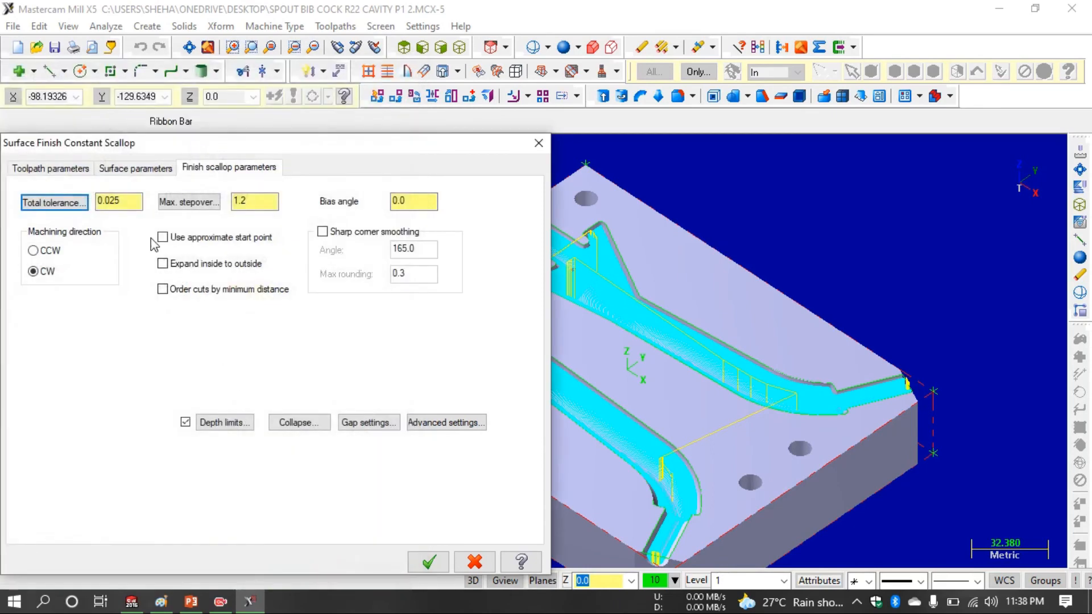
{"action": "double_click", "coordinate": [253, 196]}
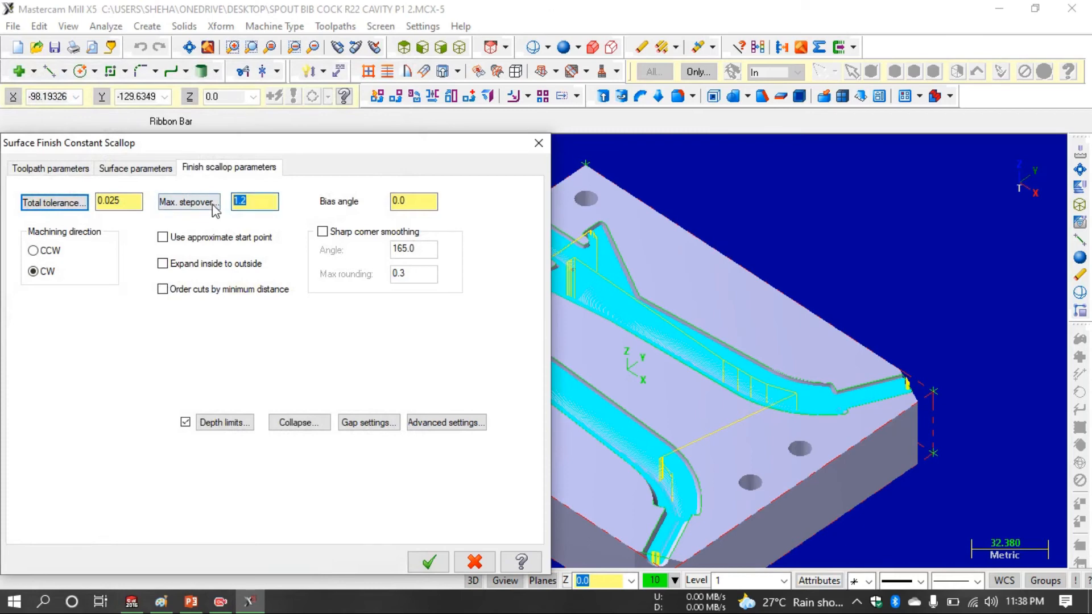
- Switch to Paint and delete all the existing spiral sketches from the canvas
{"action": "left_click", "coordinate": [160, 601]}
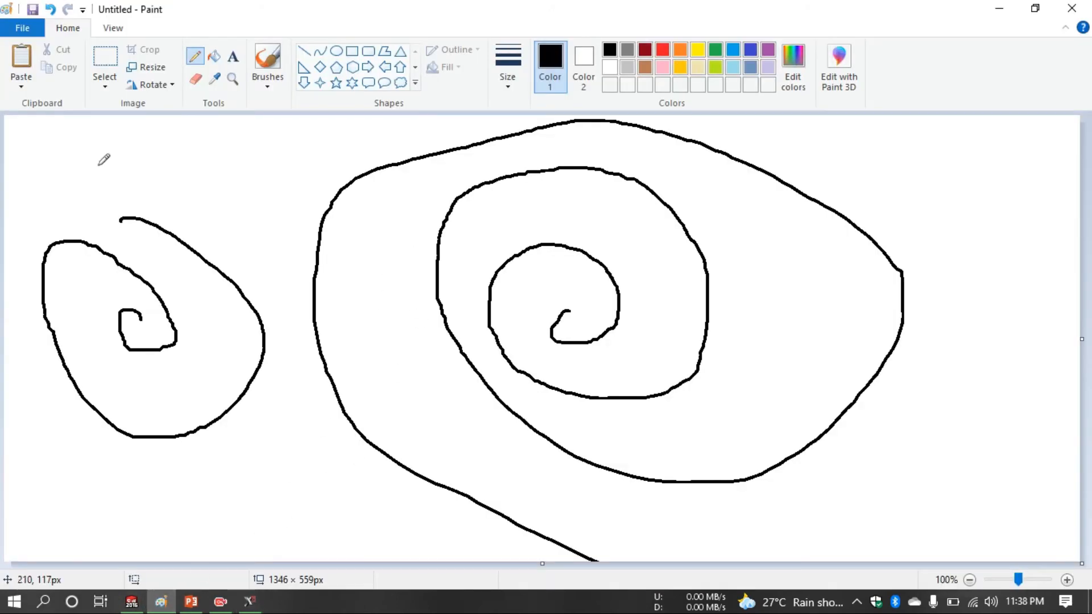
{"action": "left_click", "coordinate": [105, 86]}
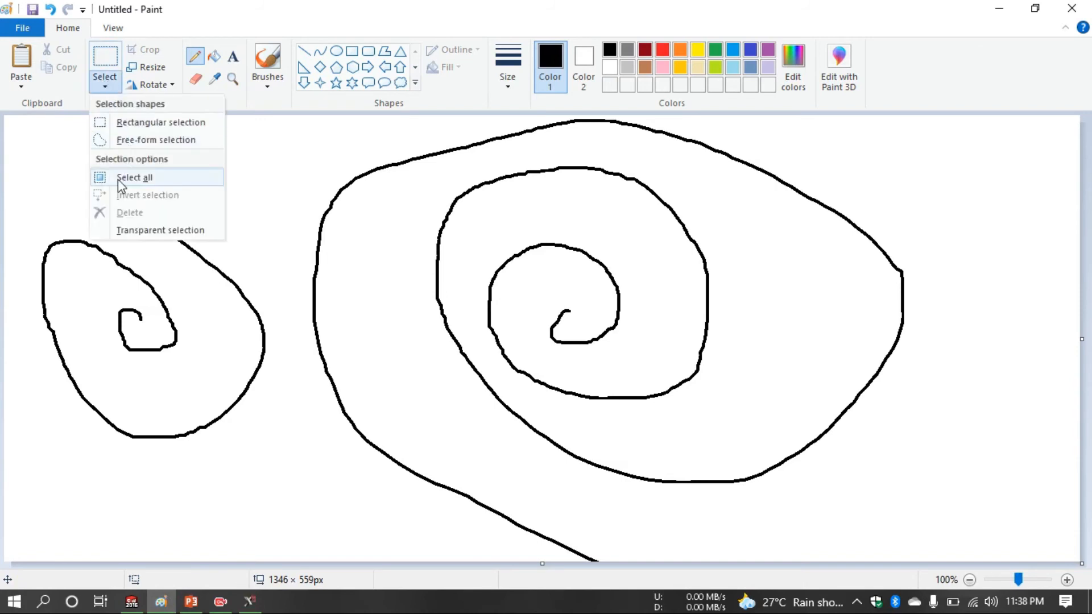
{"action": "left_click", "coordinate": [118, 178]}
{"action": "left_click", "coordinate": [114, 84]}
{"action": "left_click", "coordinate": [130, 212]}
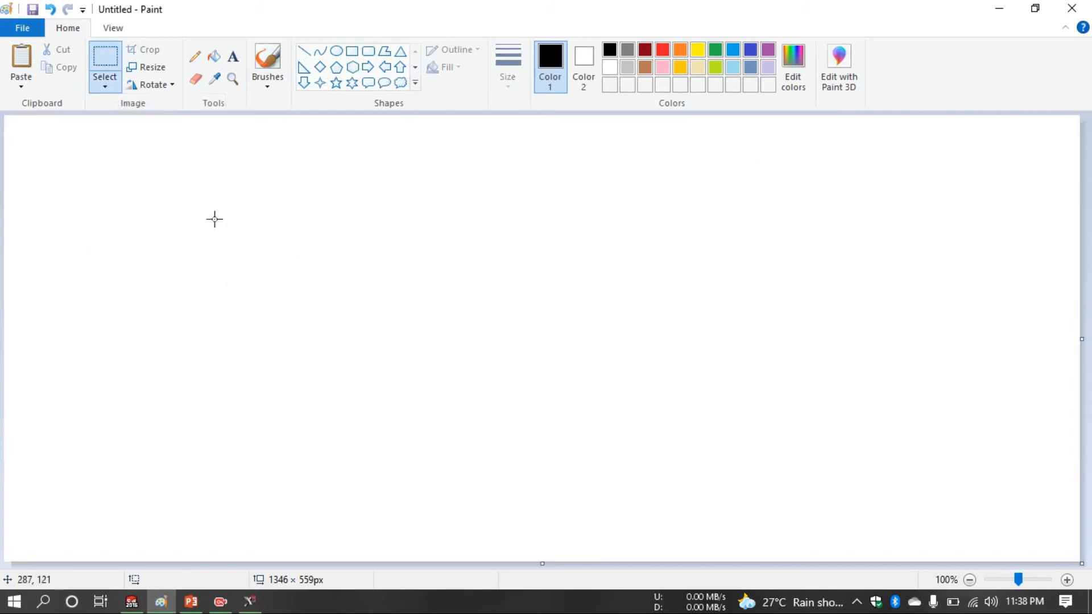
- Sketch a freehand zigzag path of three horizontal passes with the Pencil and mark the spacing between two passes with opposing arrows
{"action": "left_click", "coordinate": [196, 64]}
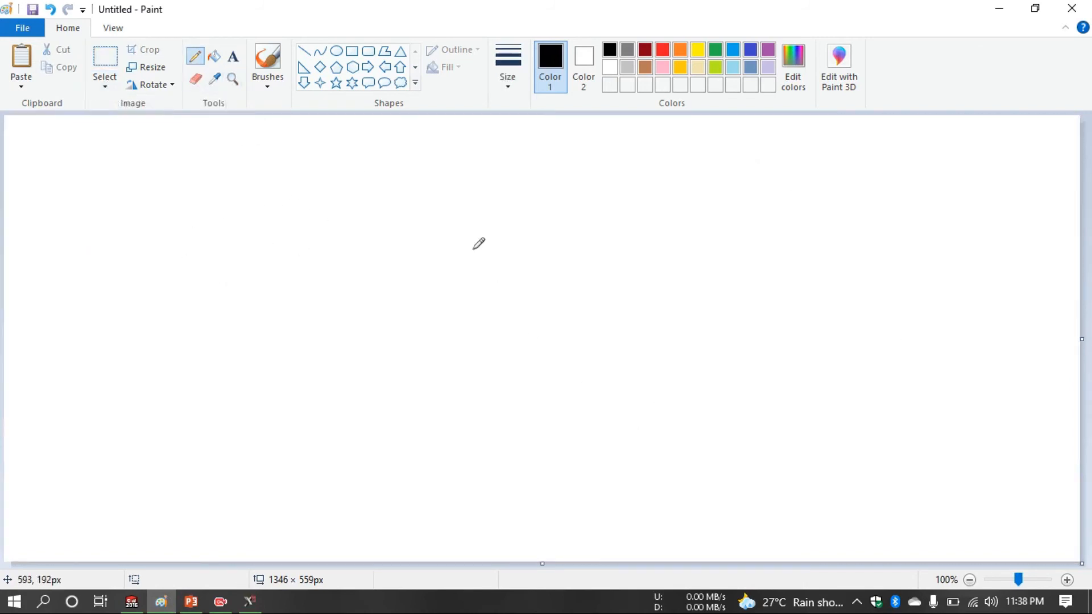
{"action": "left_click_drag", "start_coordinate": [410, 223], "coordinate": [619, 214]}
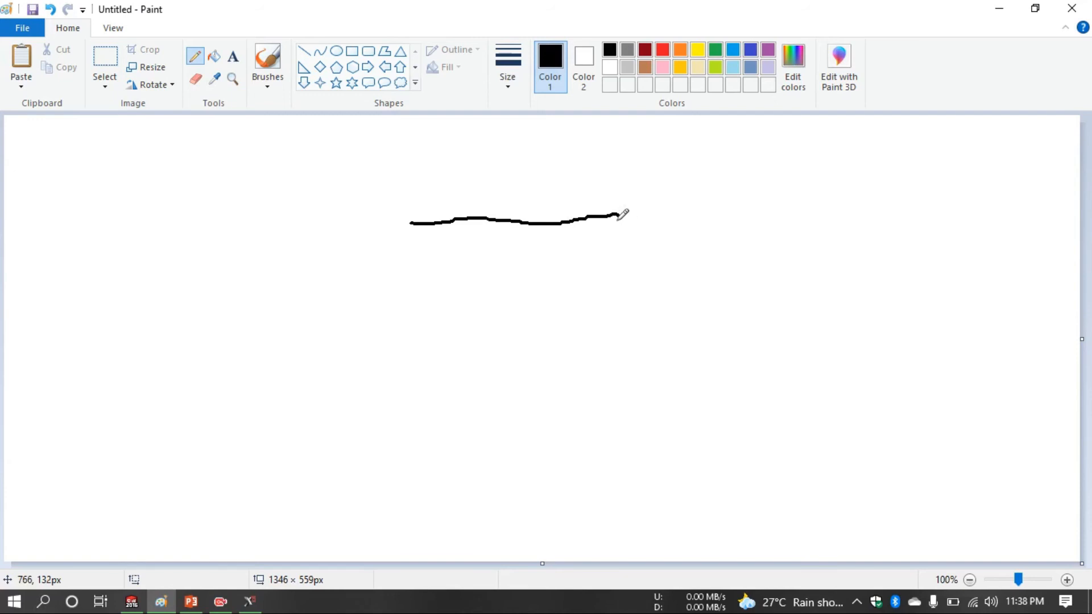
{"action": "left_click_drag", "start_coordinate": [619, 215], "coordinate": [621, 240]}
{"action": "mouse_move", "coordinate": [621, 240]}
{"action": "left_mouse_down"}
{"action": "mouse_move", "coordinate": [541, 254]}
{"action": "mouse_move", "coordinate": [412, 255]}
{"action": "mouse_move", "coordinate": [411, 280]}
{"action": "mouse_move", "coordinate": [614, 282]}
{"action": "left_mouse_up"}
{"action": "mouse_move", "coordinate": [629, 210]}
{"action": "left_mouse_down"}
{"action": "mouse_move", "coordinate": [665, 216]}
{"action": "mouse_move", "coordinate": [643, 246]}
{"action": "mouse_move", "coordinate": [679, 241]}
{"action": "mouse_move", "coordinate": [661, 301]}
{"action": "left_mouse_up"}
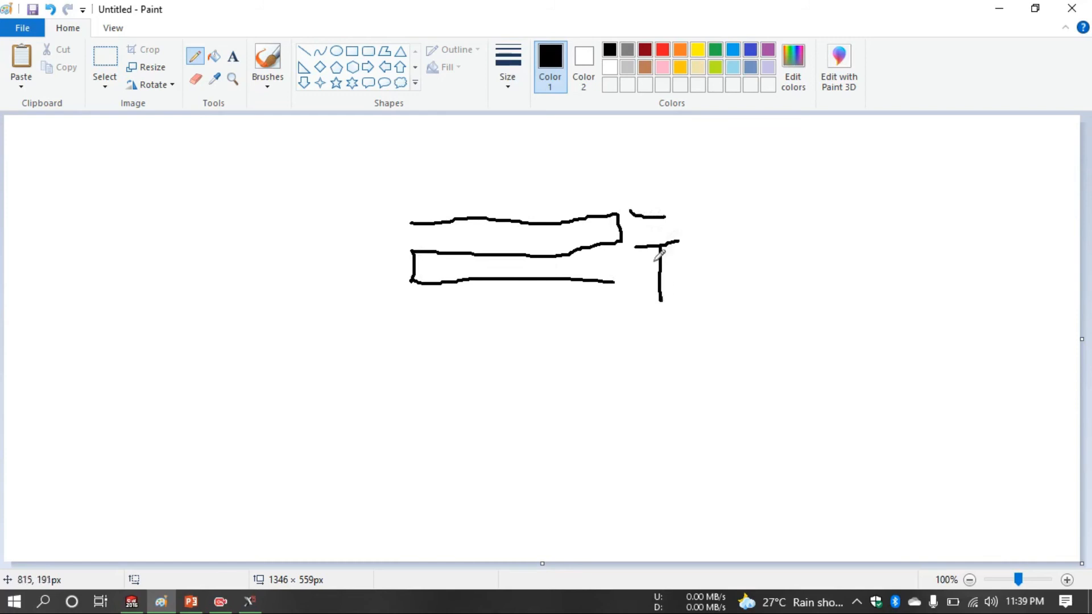
{"action": "left_click_drag", "start_coordinate": [660, 246], "coordinate": [672, 265]}
{"action": "mouse_move", "coordinate": [660, 177]}
{"action": "left_mouse_down"}
{"action": "mouse_move", "coordinate": [661, 215]}
{"action": "mouse_move", "coordinate": [685, 199]}
{"action": "mouse_move", "coordinate": [641, 203]}
{"action": "left_mouse_up"}
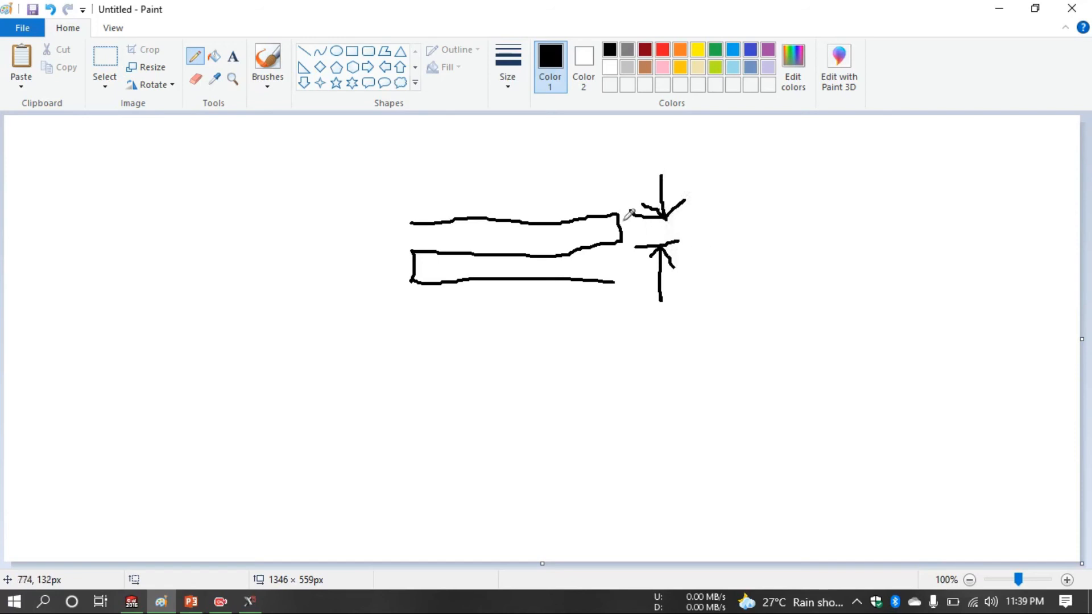
- Switch back to Mastercam and set the scallop's maximum stepover to 0.1
{"action": "left_click", "coordinate": [249, 601]}
{"action": "left_click_drag", "start_coordinate": [259, 202], "coordinate": [232, 201]}
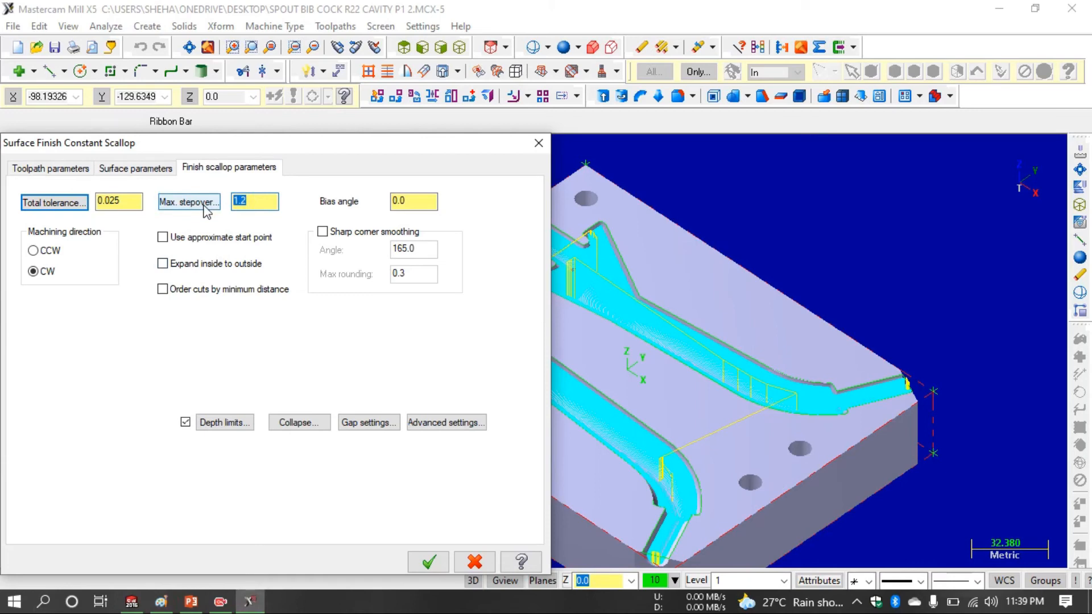
{"action": "type", "text": "0.1"}
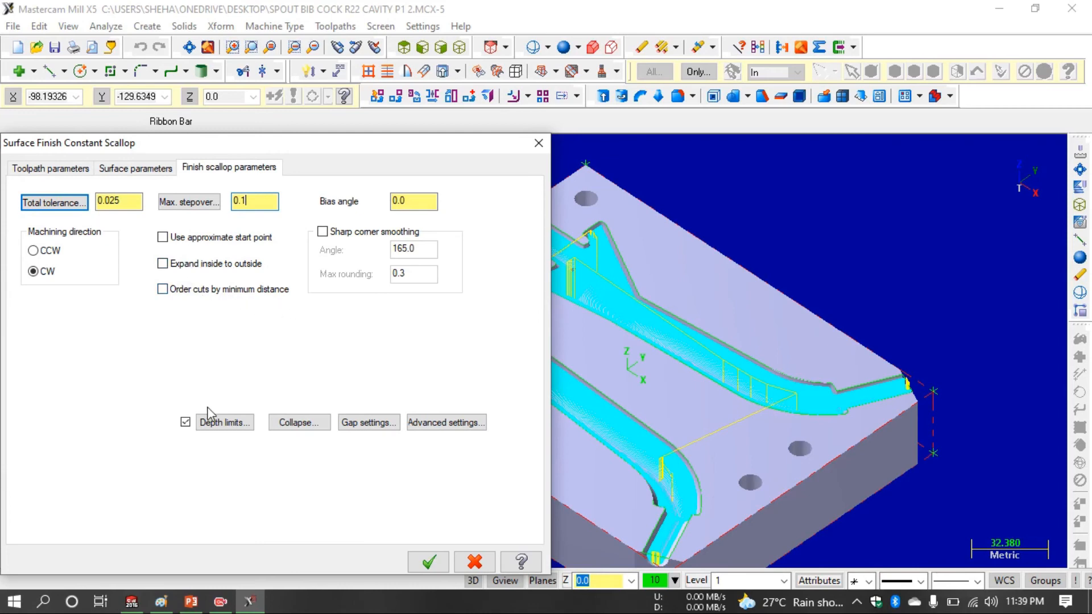
- Set the scallop's depth limits relative to the tip, with minimum depth -0.02 and maximum depth -27
{"action": "left_click", "coordinate": [221, 425]}
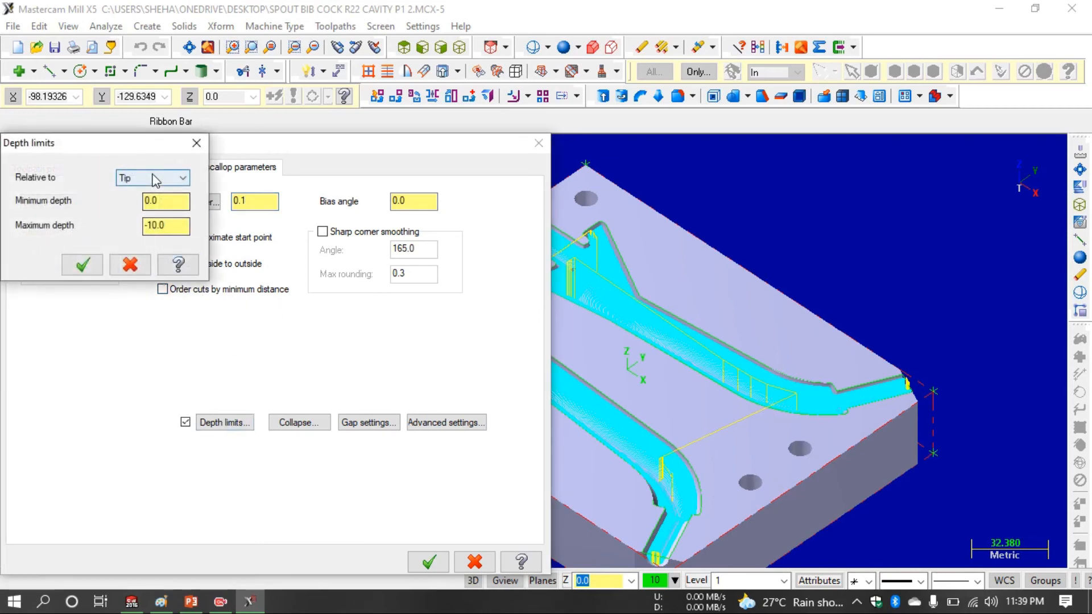
{"action": "left_click", "coordinate": [153, 176]}
{"action": "left_click", "coordinate": [153, 176]}
{"action": "left_click_drag", "start_coordinate": [178, 205], "coordinate": [90, 218]}
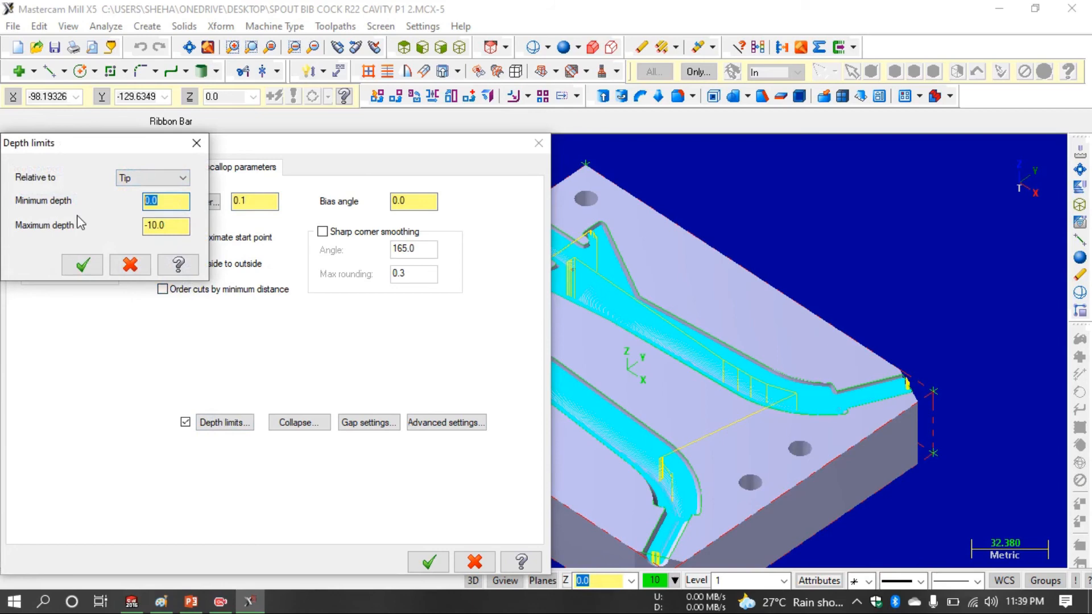
{"action": "type", "text": "0"}
{"action": "key", "text": "Tab"}
{"action": "type", "text": "-"}
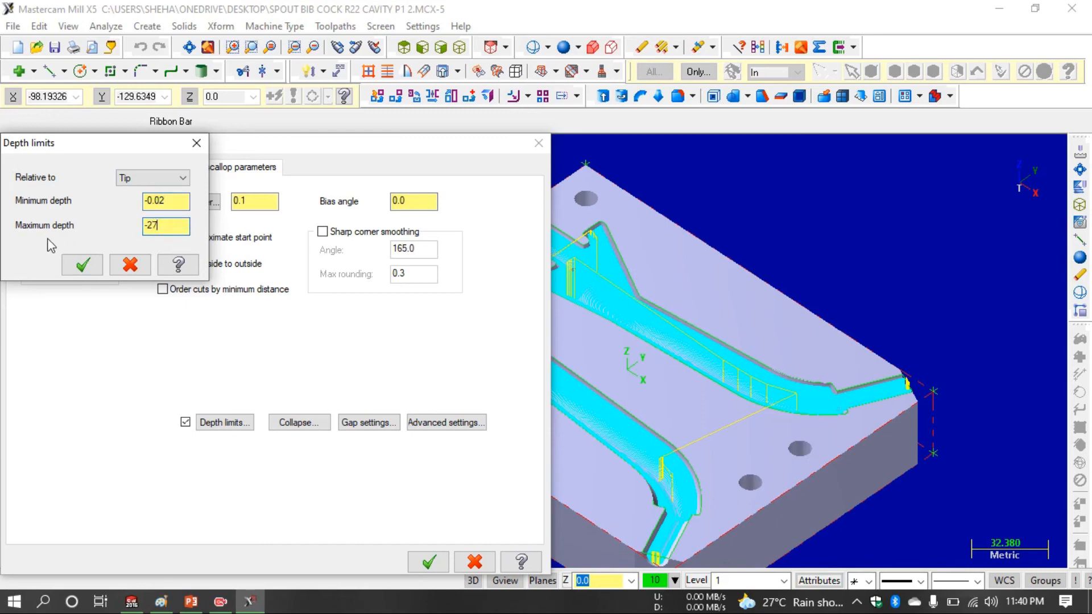
{"action": "type", "text": "27"}
{"action": "left_click", "coordinate": [99, 268]}
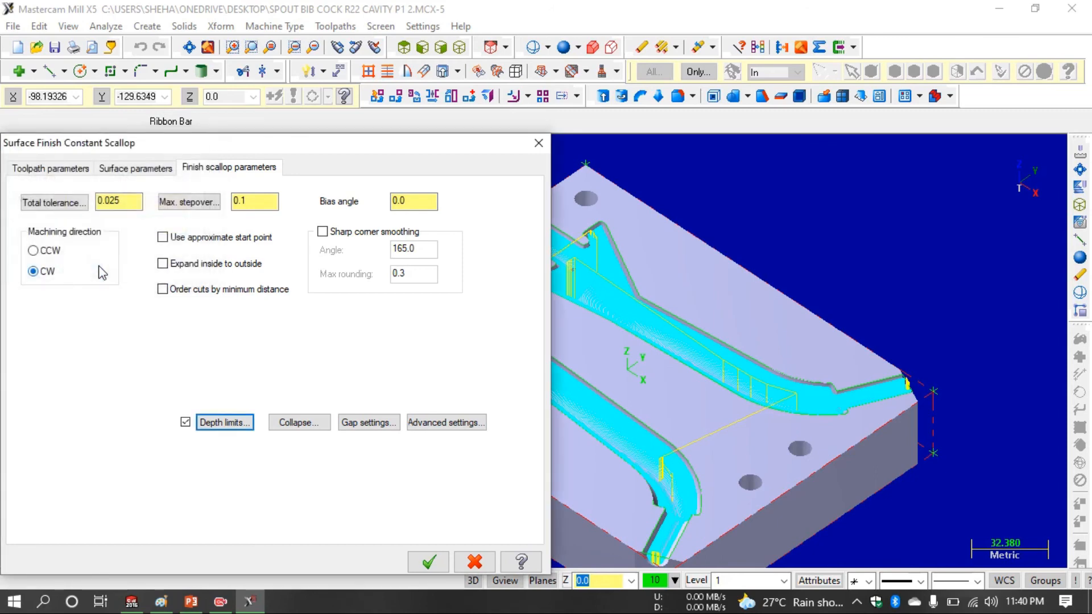
- Accept the collapse settings as they are, then set the gap motion to Smooth and enable Optimize cut order in the gap settings
{"action": "left_click", "coordinate": [299, 422]}
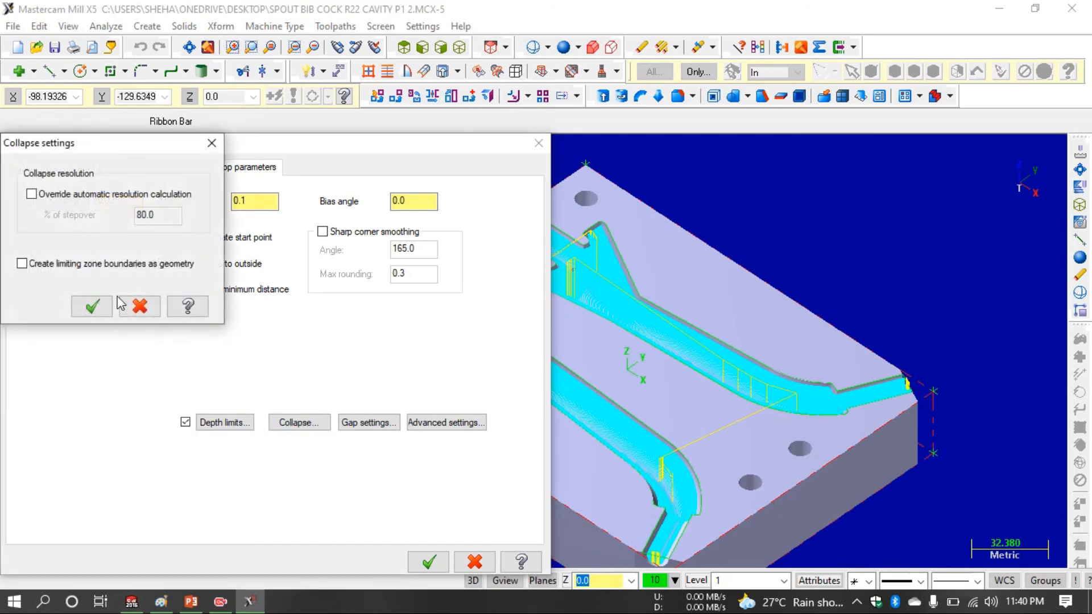
{"action": "left_click", "coordinate": [90, 306]}
{"action": "left_click", "coordinate": [367, 423]}
{"action": "left_click", "coordinate": [85, 278]}
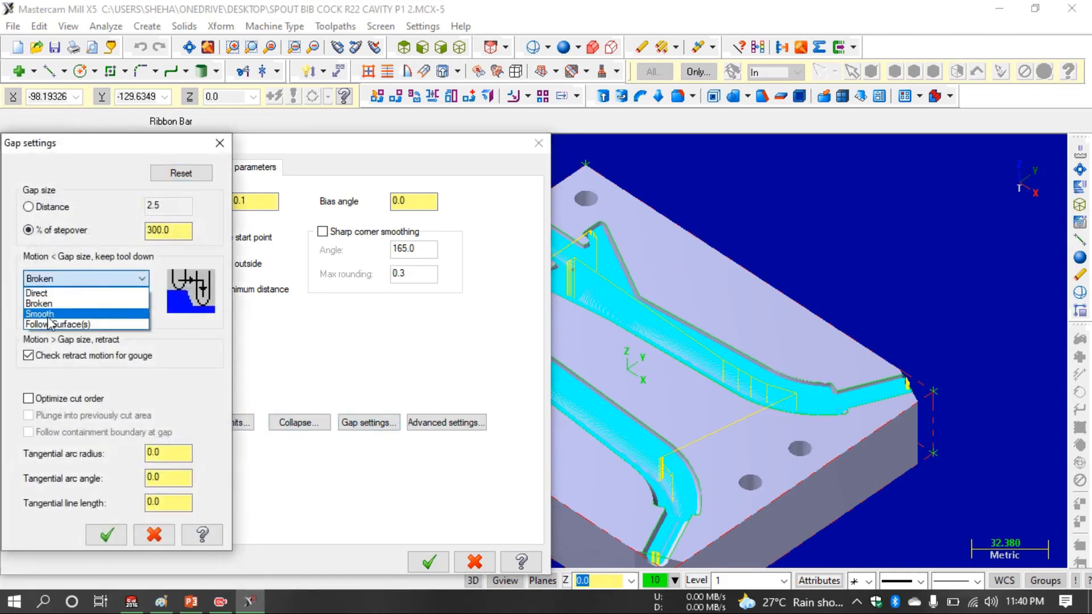
{"action": "left_click", "coordinate": [56, 312]}
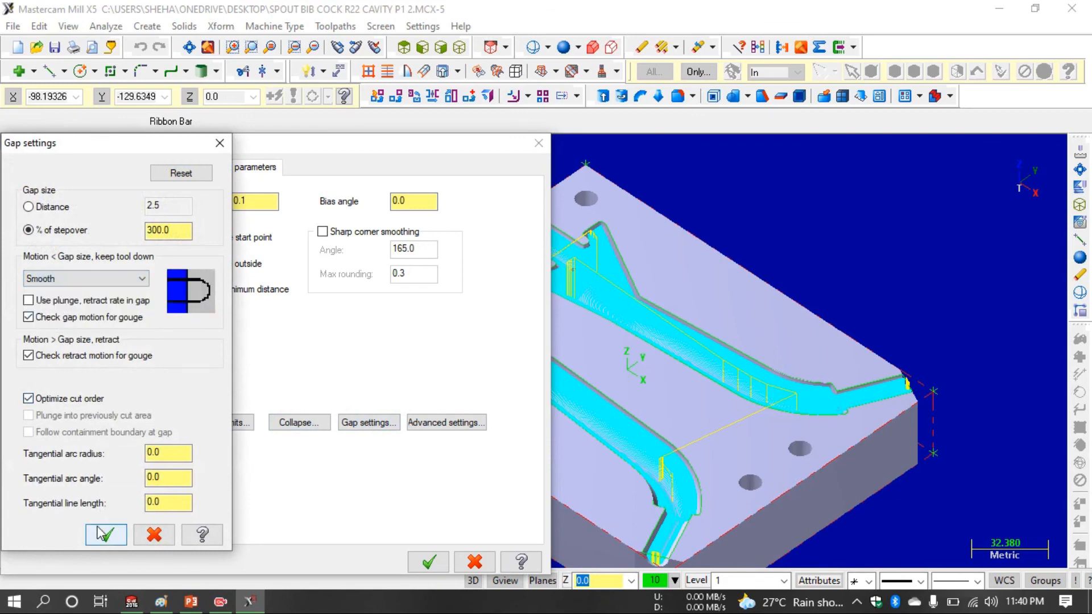
{"action": "left_click", "coordinate": [107, 535]}
- Accept the advanced settings as they are and generate the Surface Finish Constant Scallop toolpath
{"action": "left_click", "coordinate": [445, 423]}
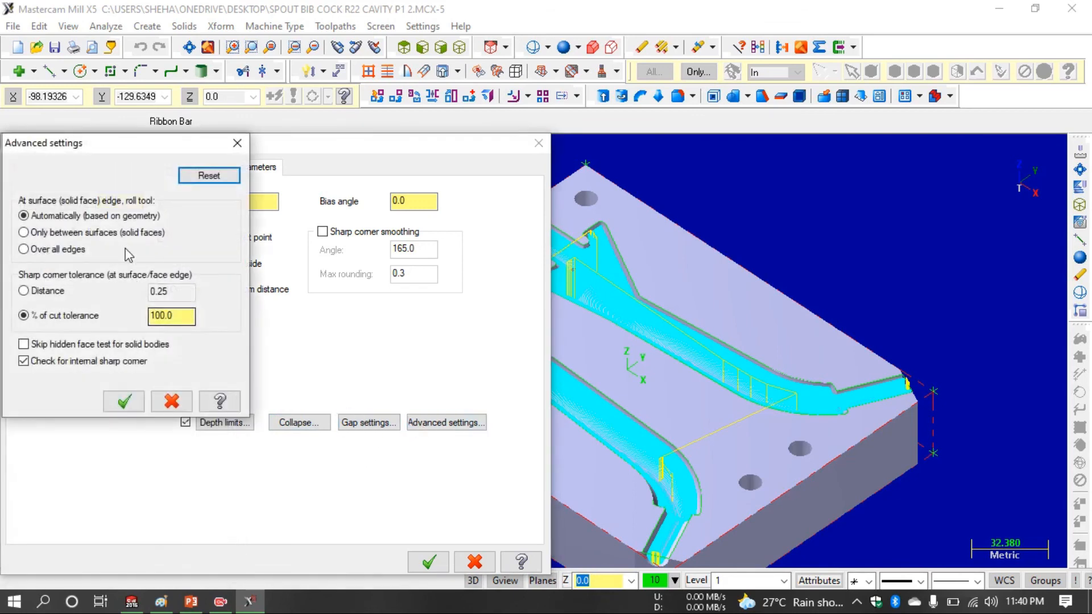
{"action": "left_click", "coordinate": [124, 400]}
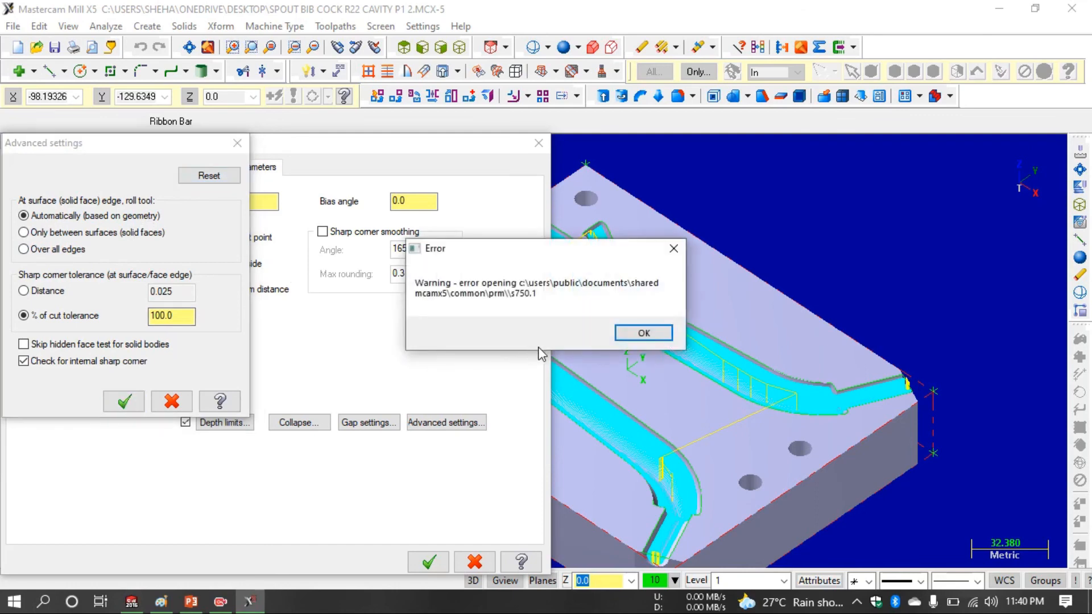
{"action": "left_click", "coordinate": [639, 335]}
{"action": "left_click", "coordinate": [446, 422]}
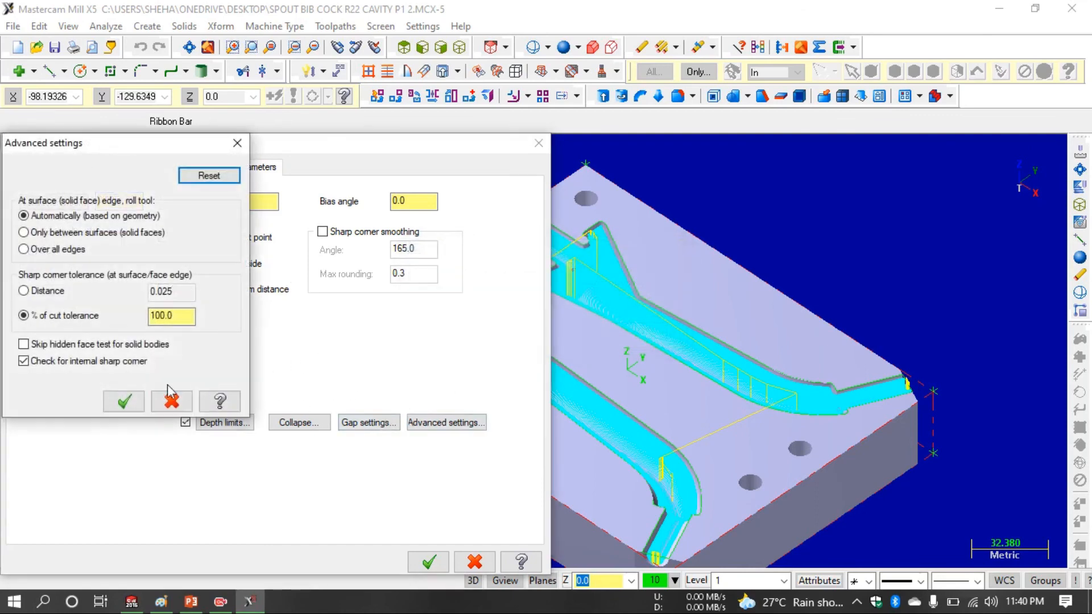
{"action": "left_click", "coordinate": [122, 399]}
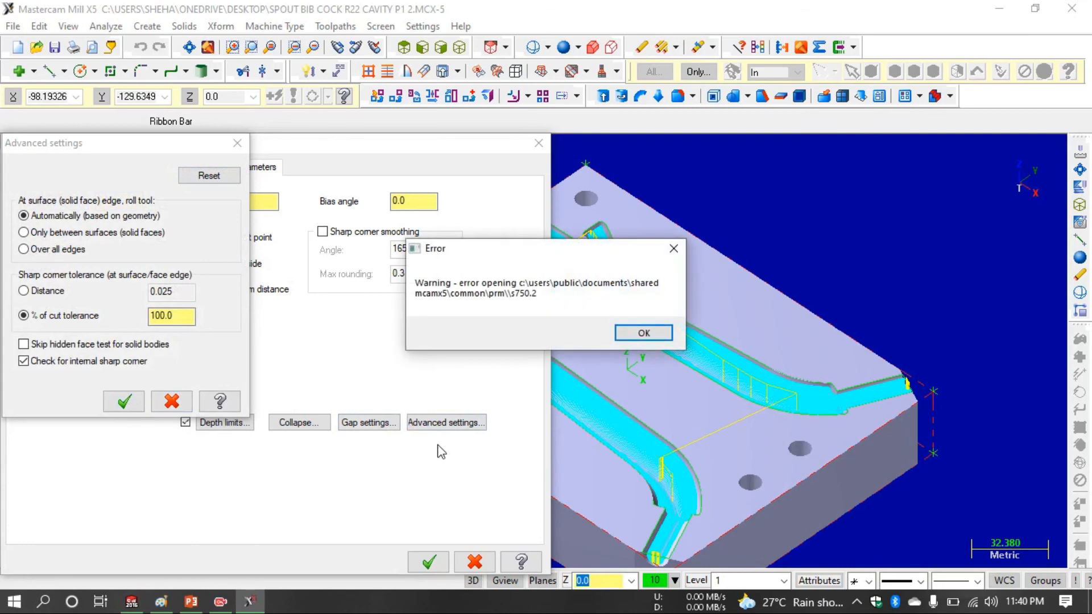
{"action": "left_click", "coordinate": [643, 335]}
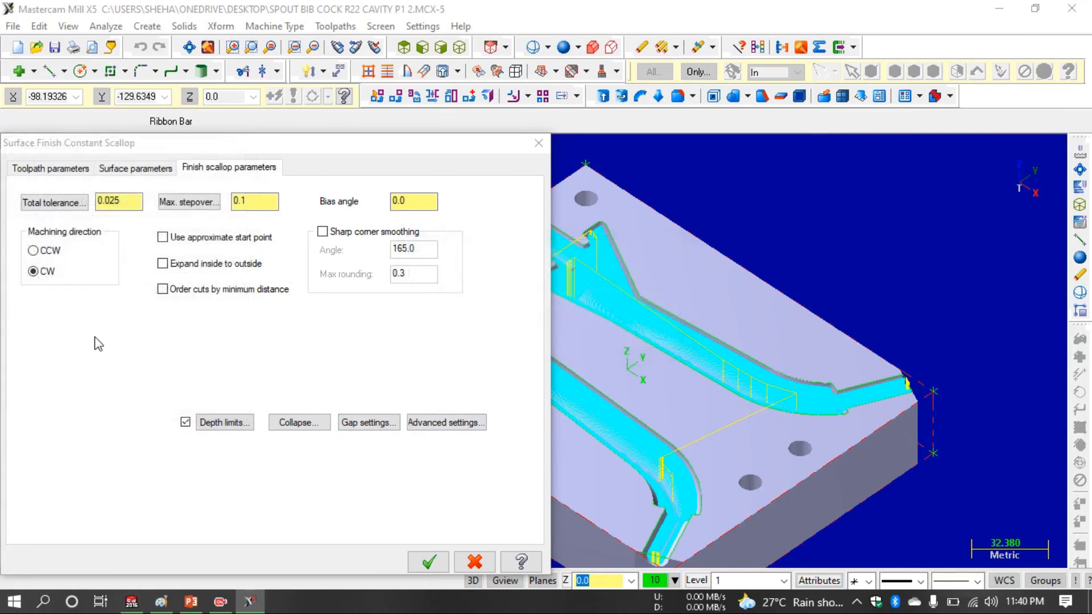
{"action": "left_click", "coordinate": [429, 563]}
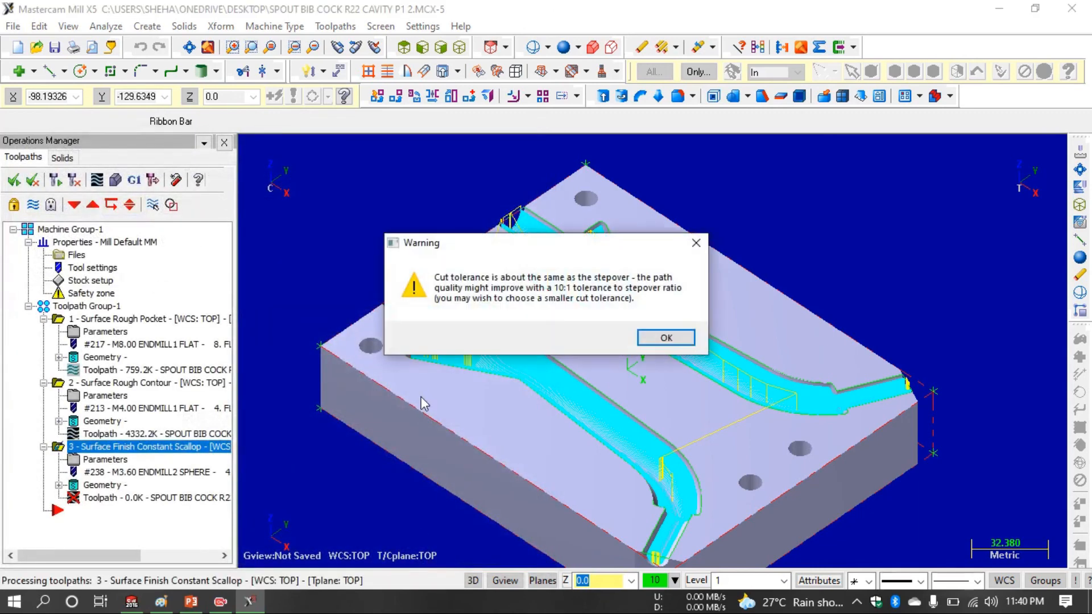
{"action": "left_click", "coordinate": [666, 339]}
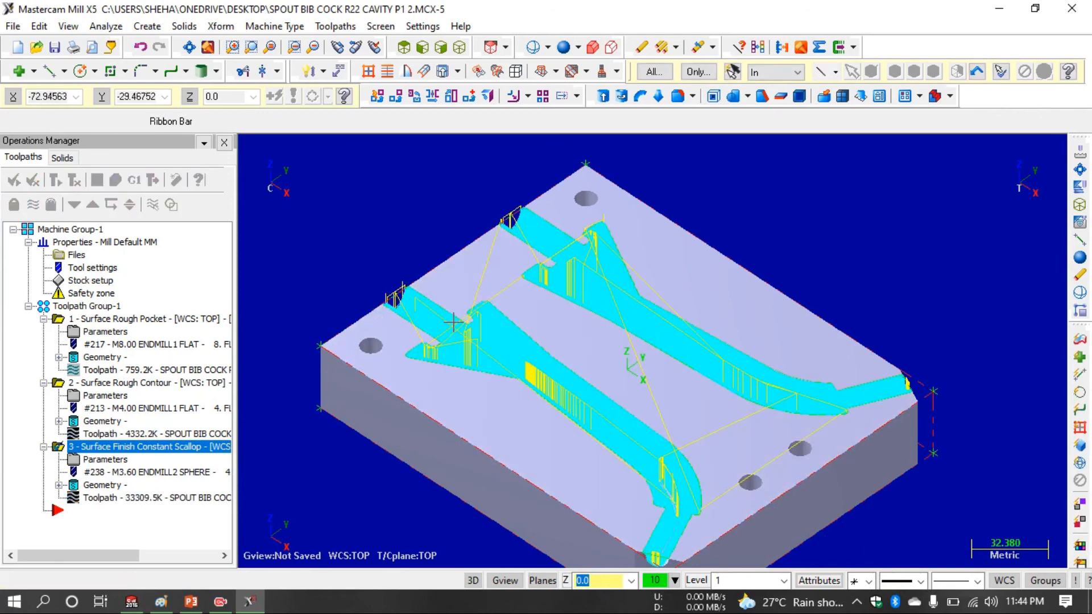
- Turn off the Surface Rough Contour toolpath's display and examine the spacing of the scallop passes inside the cavity
{"action": "left_click", "coordinate": [98, 387]}
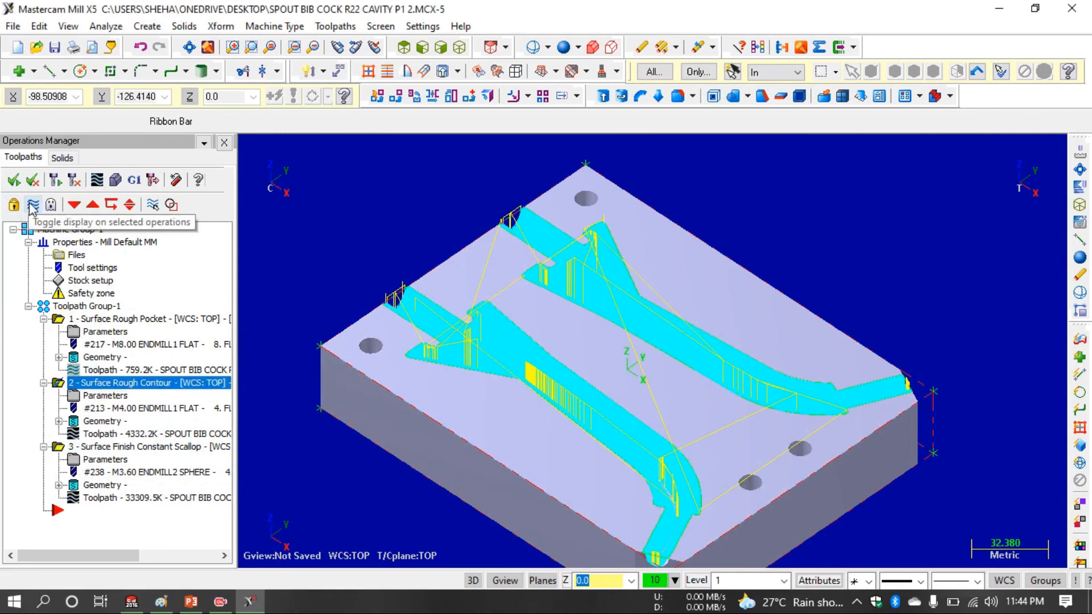
{"action": "middle_click_drag", "start_coordinate": [498, 348], "coordinate": [455, 389]}
{"action": "scroll", "coordinate": [455, 389], "scroll_direction": "up", "scroll_amount": 3}
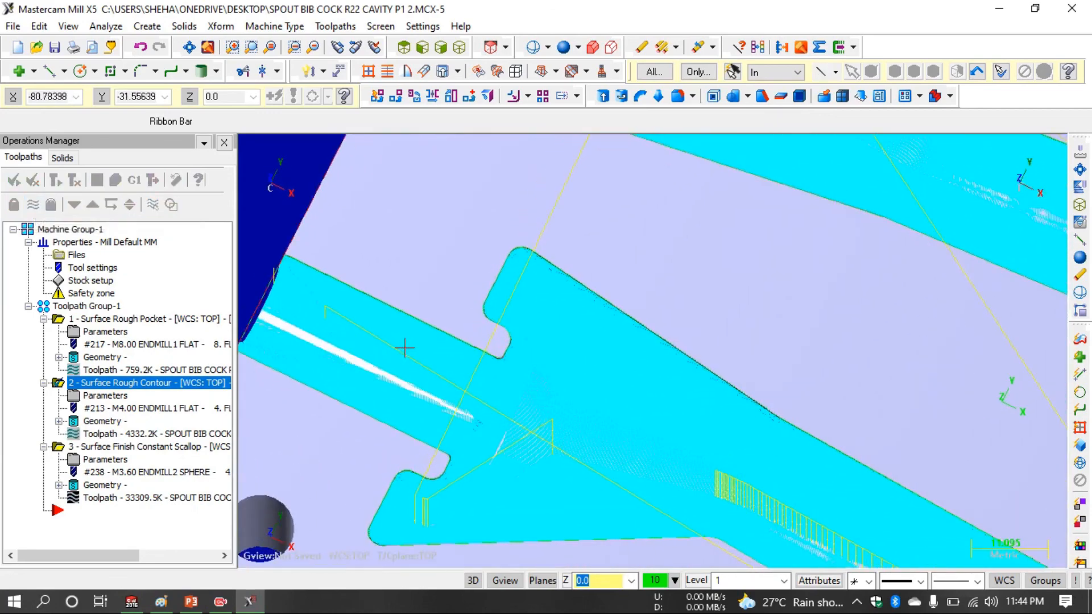
{"action": "middle_click_drag", "start_coordinate": [404, 346], "coordinate": [429, 321]}
{"action": "scroll", "coordinate": [436, 324], "scroll_direction": "up", "scroll_amount": 4}
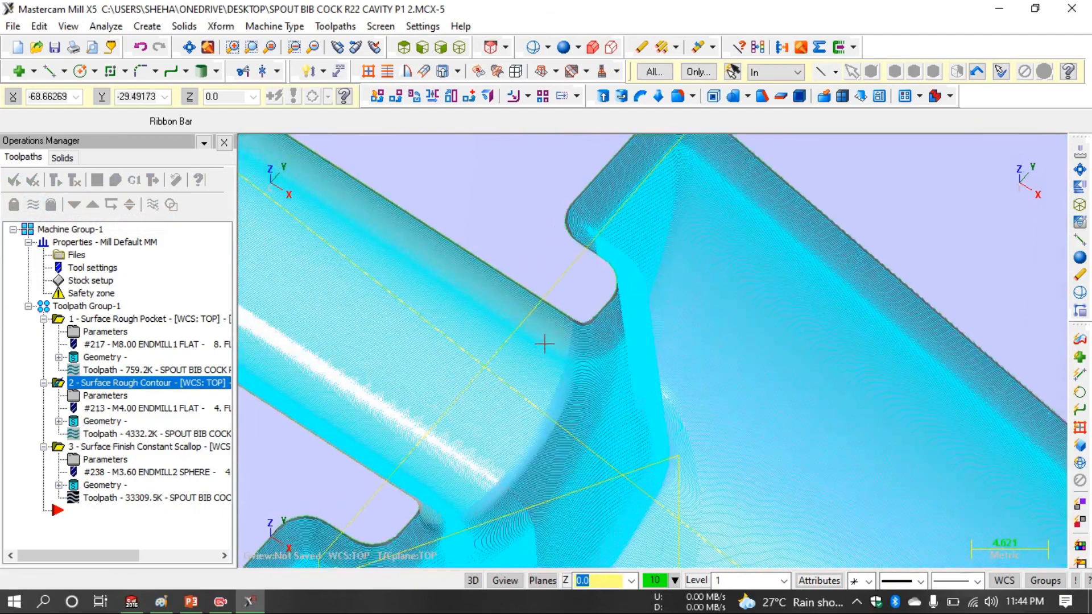
{"action": "scroll", "coordinate": [555, 332], "scroll_direction": "up", "scroll_amount": 4}
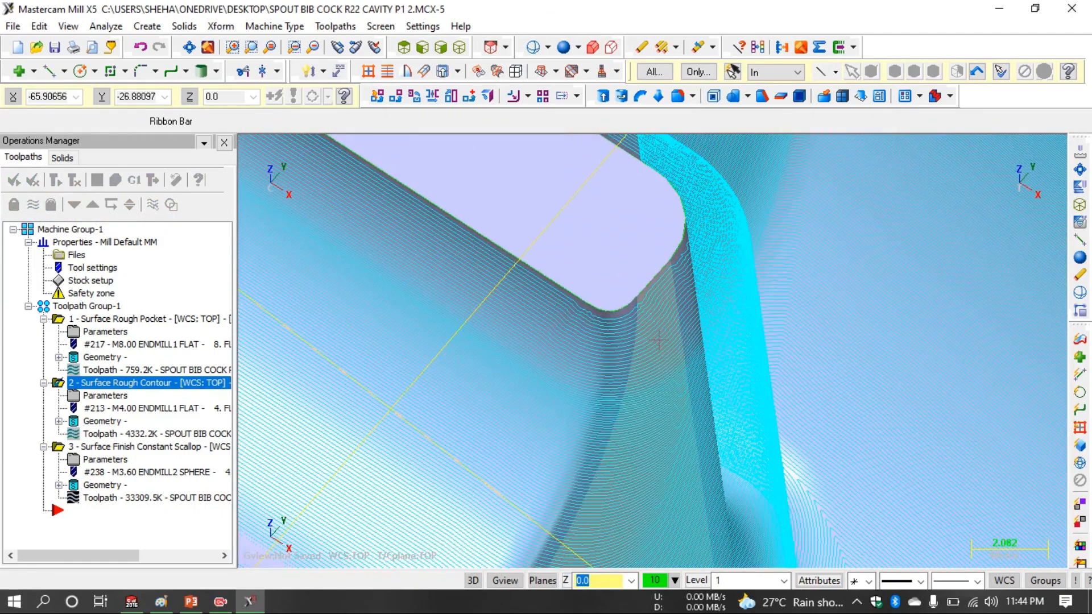
{"action": "scroll", "coordinate": [619, 273], "scroll_direction": "down", "scroll_amount": 2}
{"action": "scroll", "coordinate": [619, 273], "scroll_direction": "down", "scroll_amount": 10}
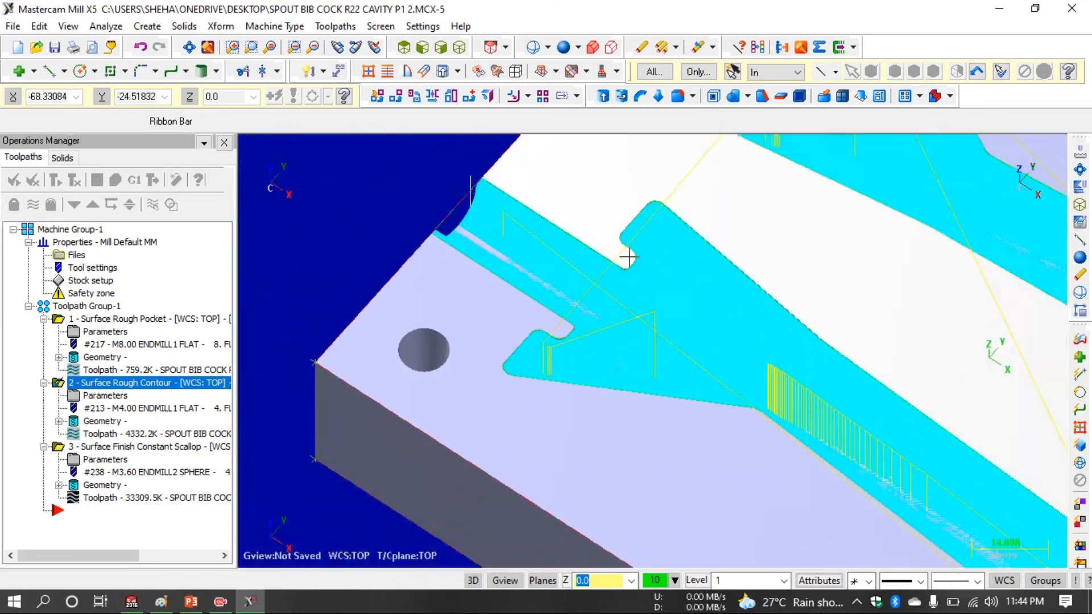
{"action": "scroll", "coordinate": [622, 256], "scroll_direction": "down", "scroll_amount": 4}
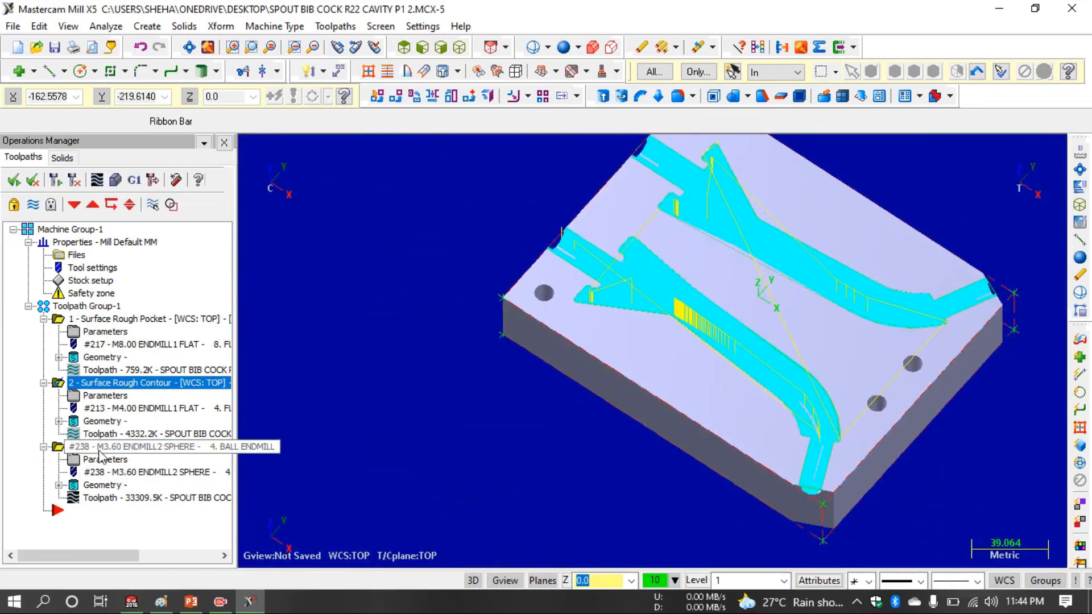
- Backplot the Surface Finish Constant Scallop operation through to its end in the isometric view and close the backplot
{"action": "left_click_drag", "start_coordinate": [98, 447], "coordinate": [101, 448]}
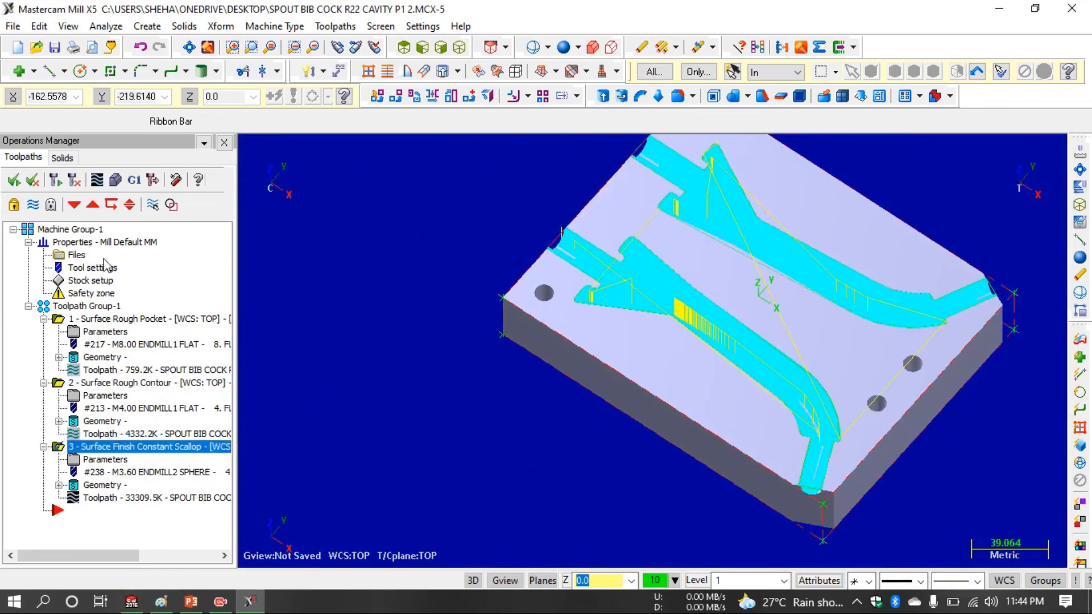
{"action": "left_click", "coordinate": [97, 180]}
{"action": "right_click", "coordinate": [425, 197]}
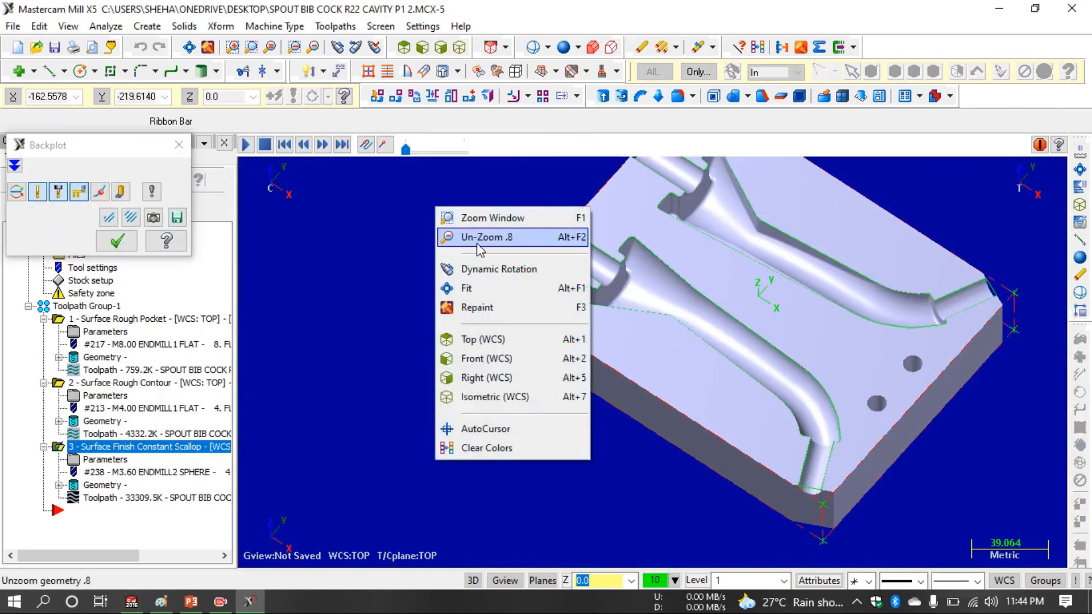
{"action": "left_click", "coordinate": [471, 285]}
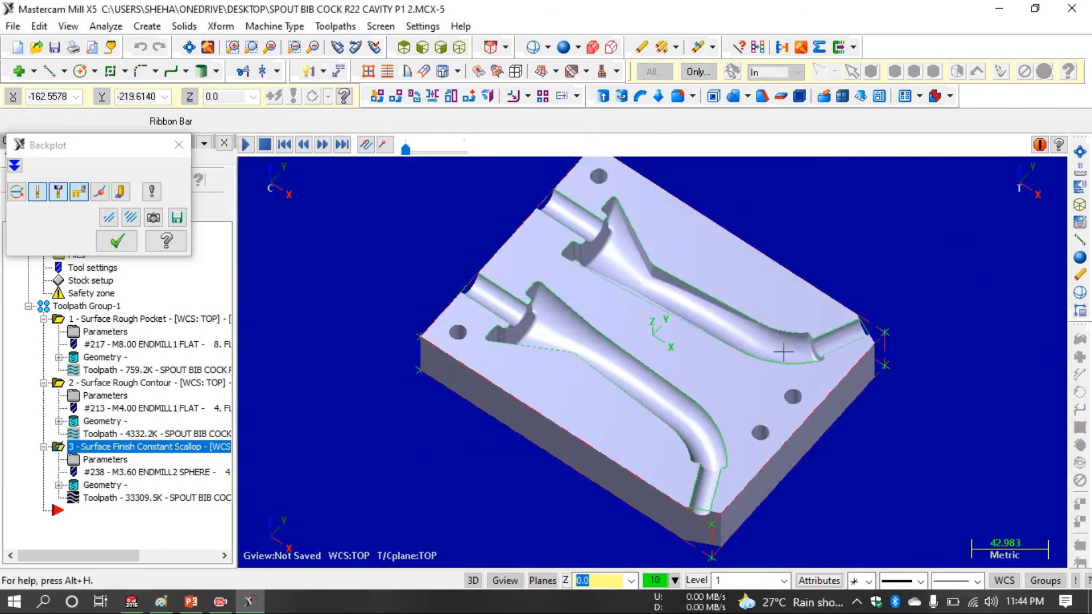
{"action": "right_click", "coordinate": [731, 192]}
{"action": "left_click", "coordinate": [779, 381]}
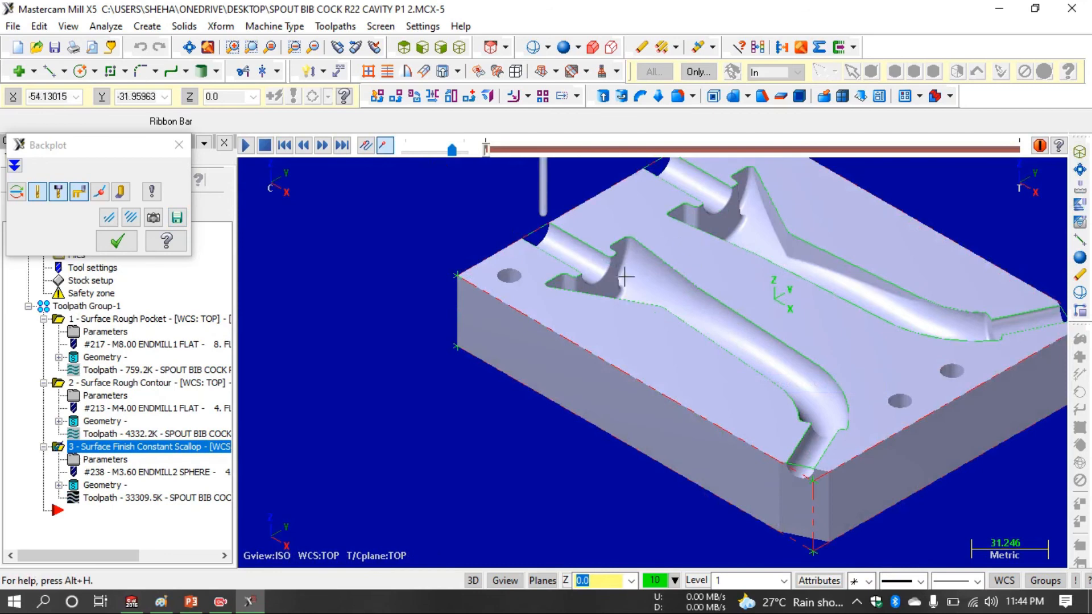
{"action": "scroll", "coordinate": [624, 276], "scroll_direction": "down", "scroll_amount": 4}
{"action": "scroll", "coordinate": [690, 183], "scroll_direction": "up", "scroll_amount": 3}
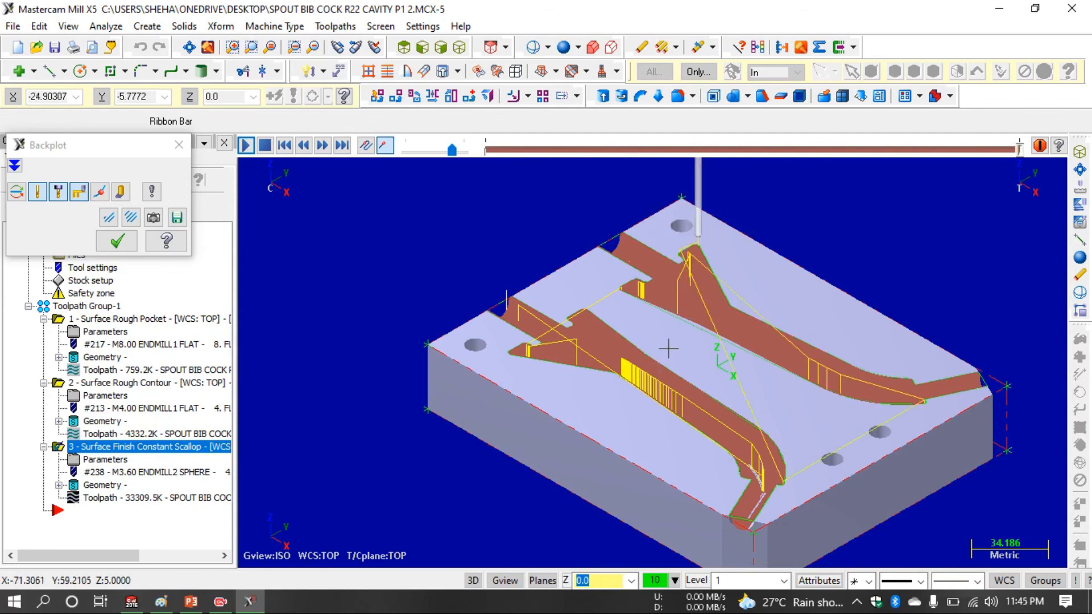
{"action": "left_click", "coordinate": [117, 241]}
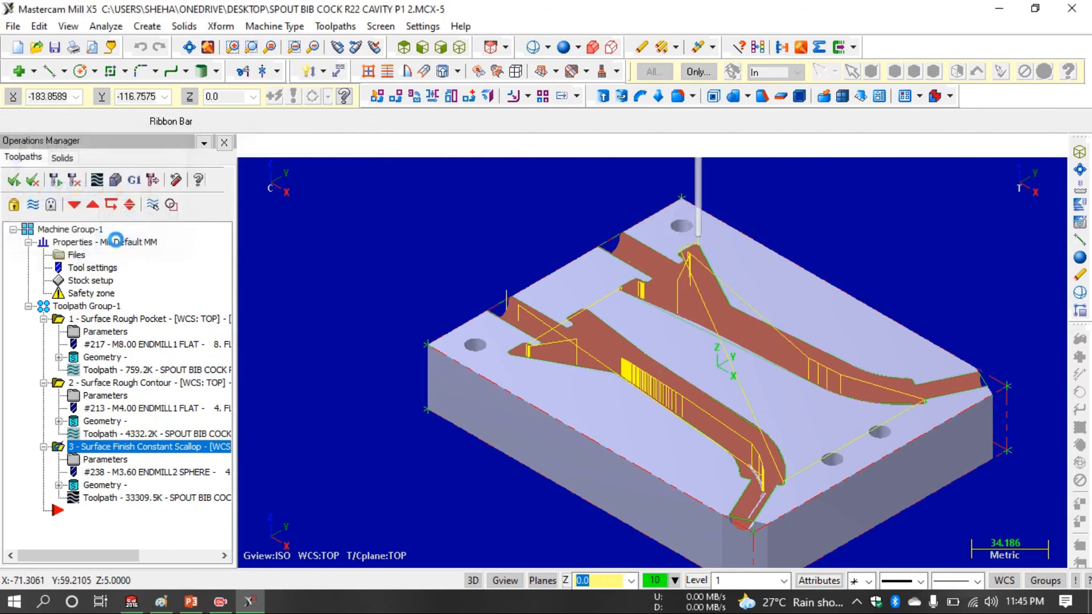
- Turn off the scallop toolpath's display and inspect the bare cavity block from several angles
{"action": "left_click", "coordinate": [32, 205]}
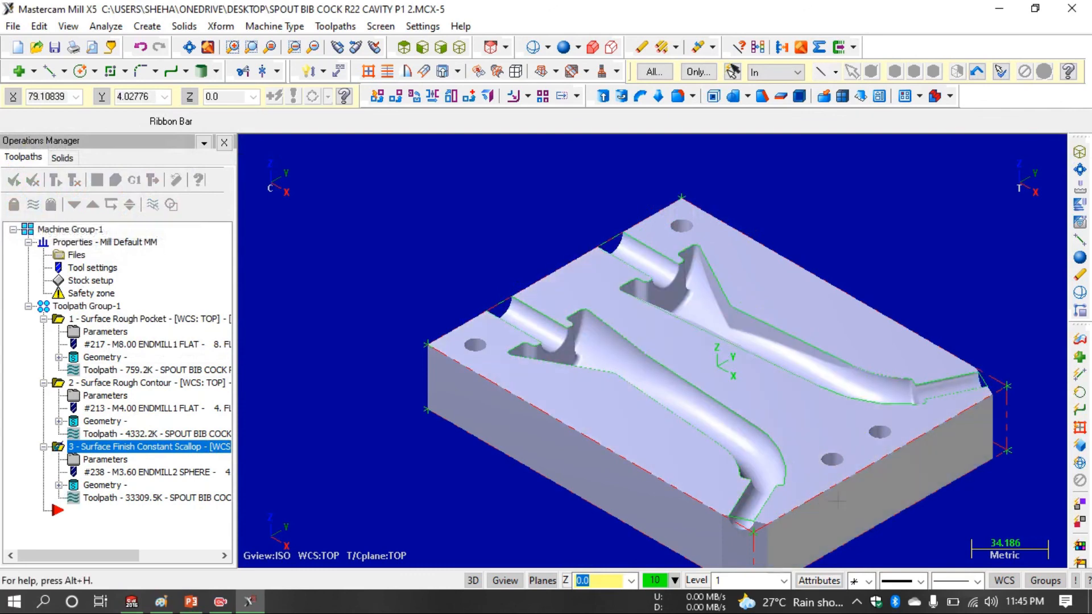
{"action": "scroll", "coordinate": [727, 286], "scroll_direction": "down", "scroll_amount": 2}
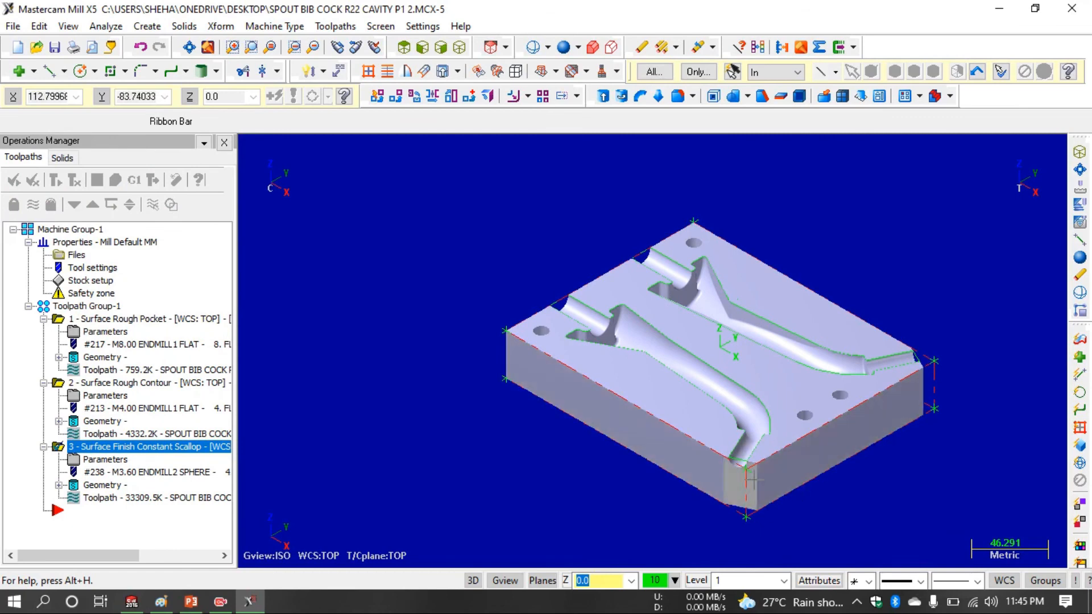
{"action": "middle_click_drag", "start_coordinate": [975, 375], "coordinate": [1041, 360]}
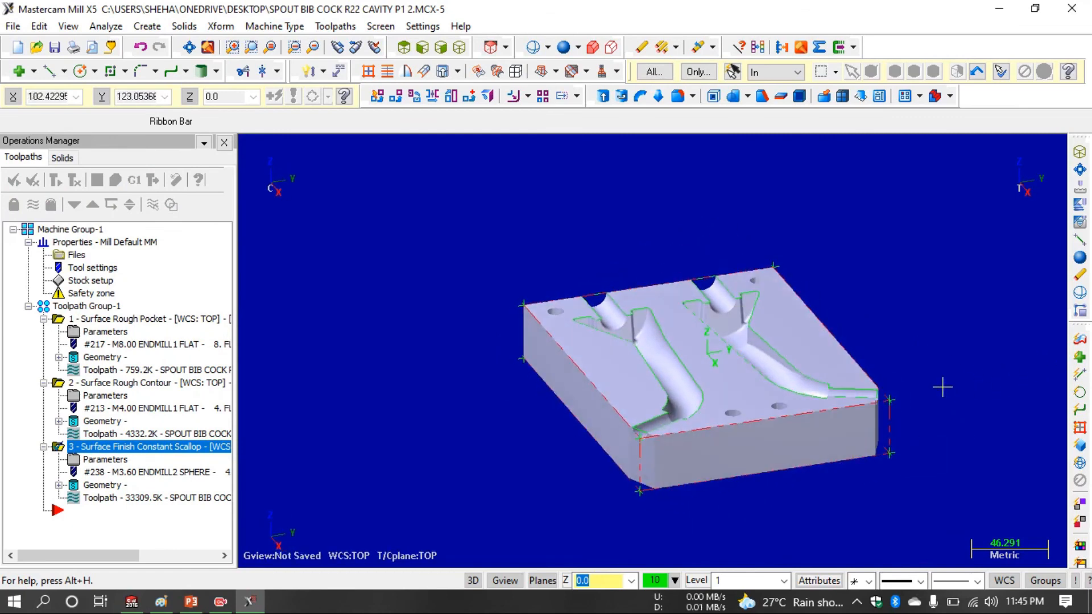
{"action": "middle_click_drag", "start_coordinate": [942, 387], "coordinate": [784, 543]}
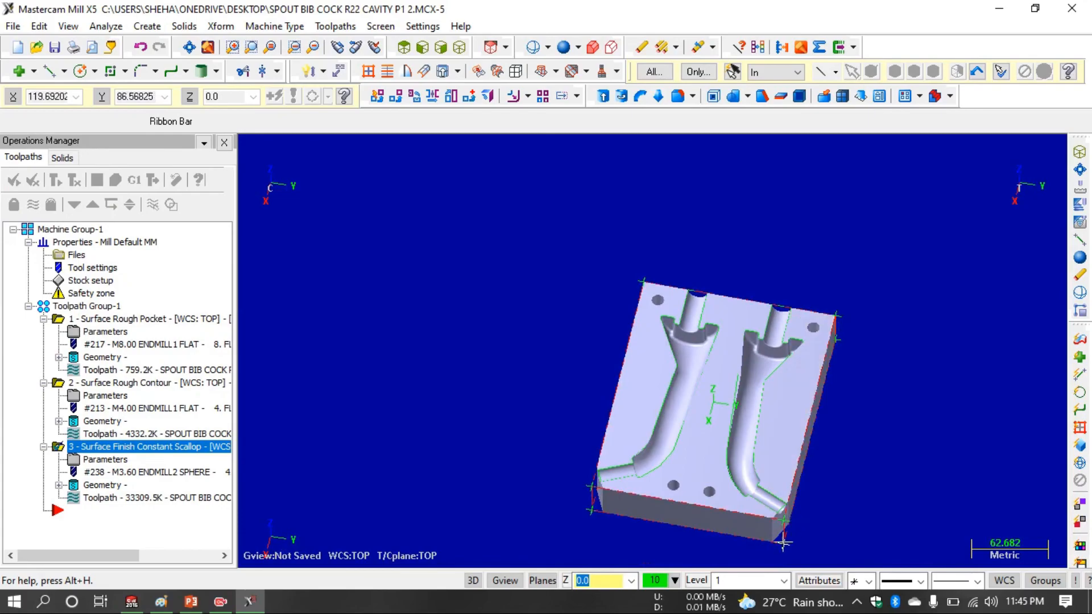